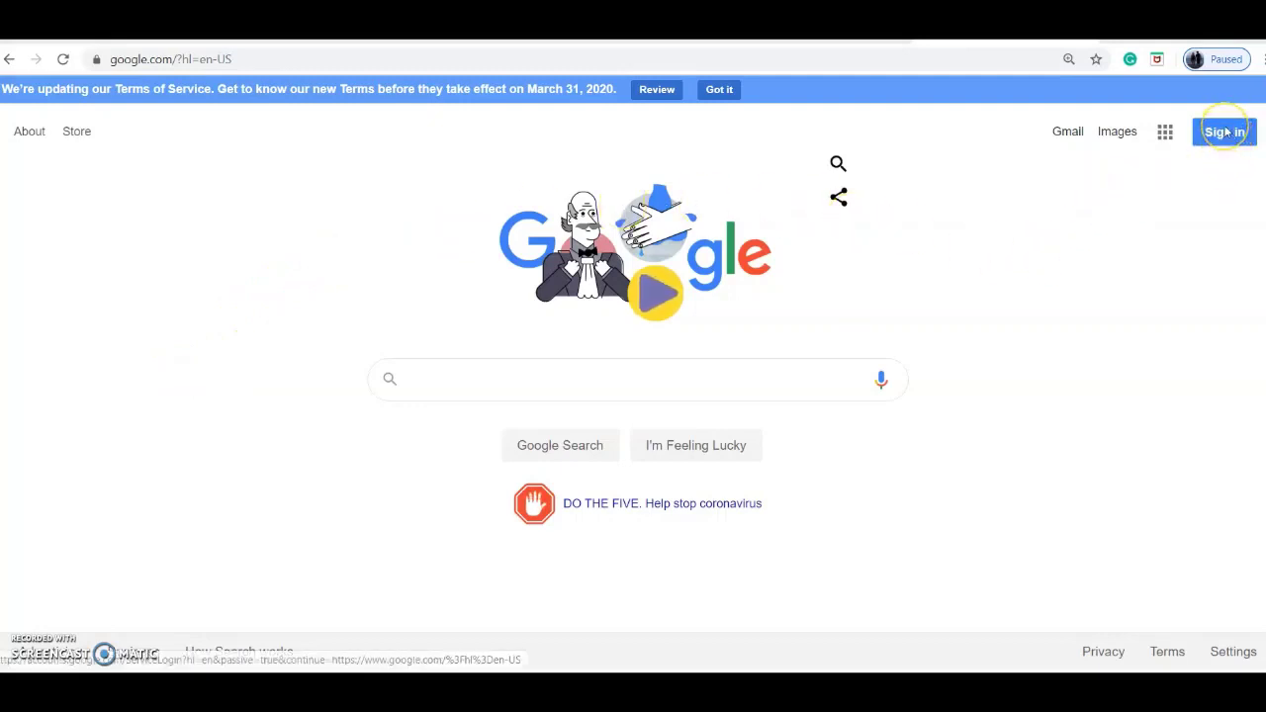
Step: Run a Google search for 'google forms'
left_click(616, 386)
type("g")
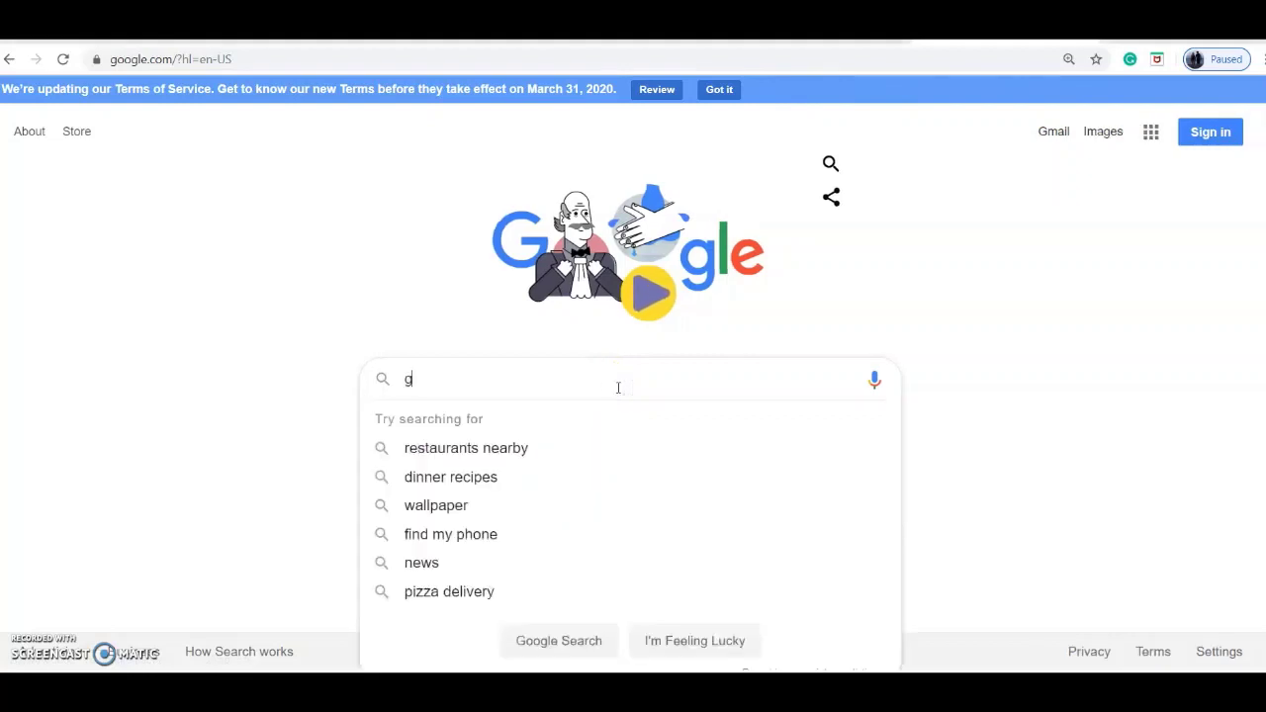
type("oogle forms")
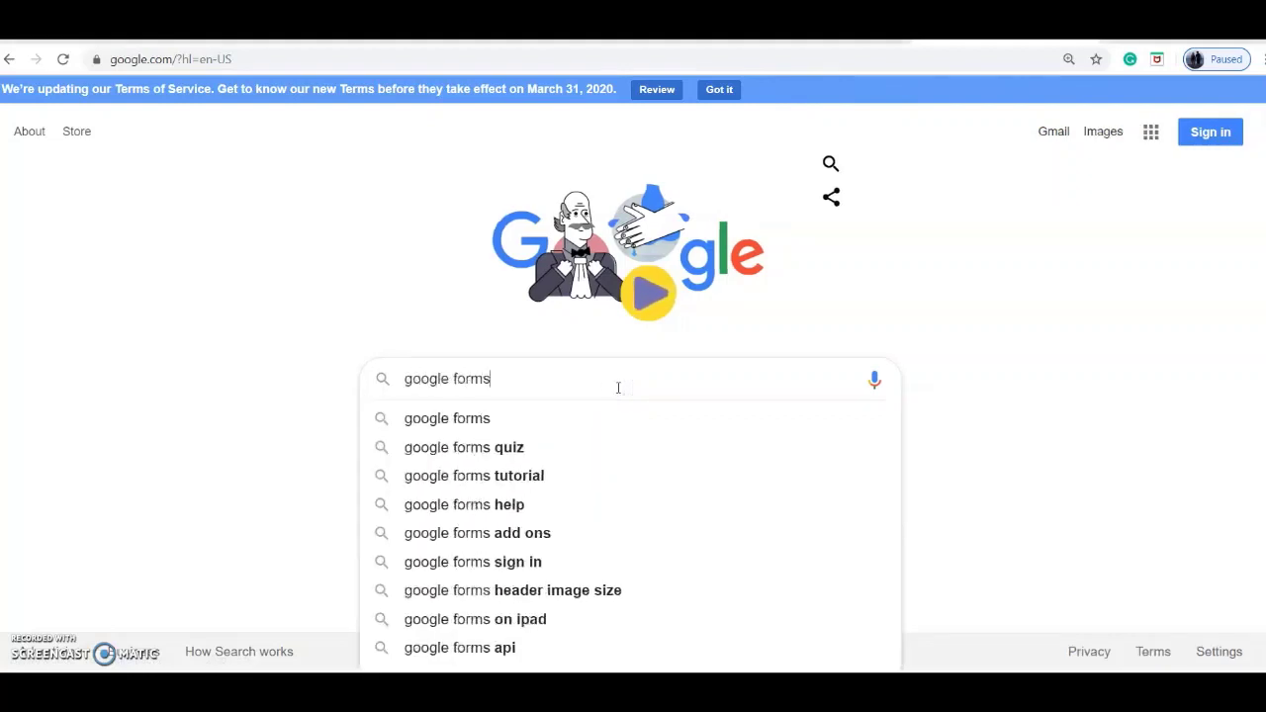
key("Return")
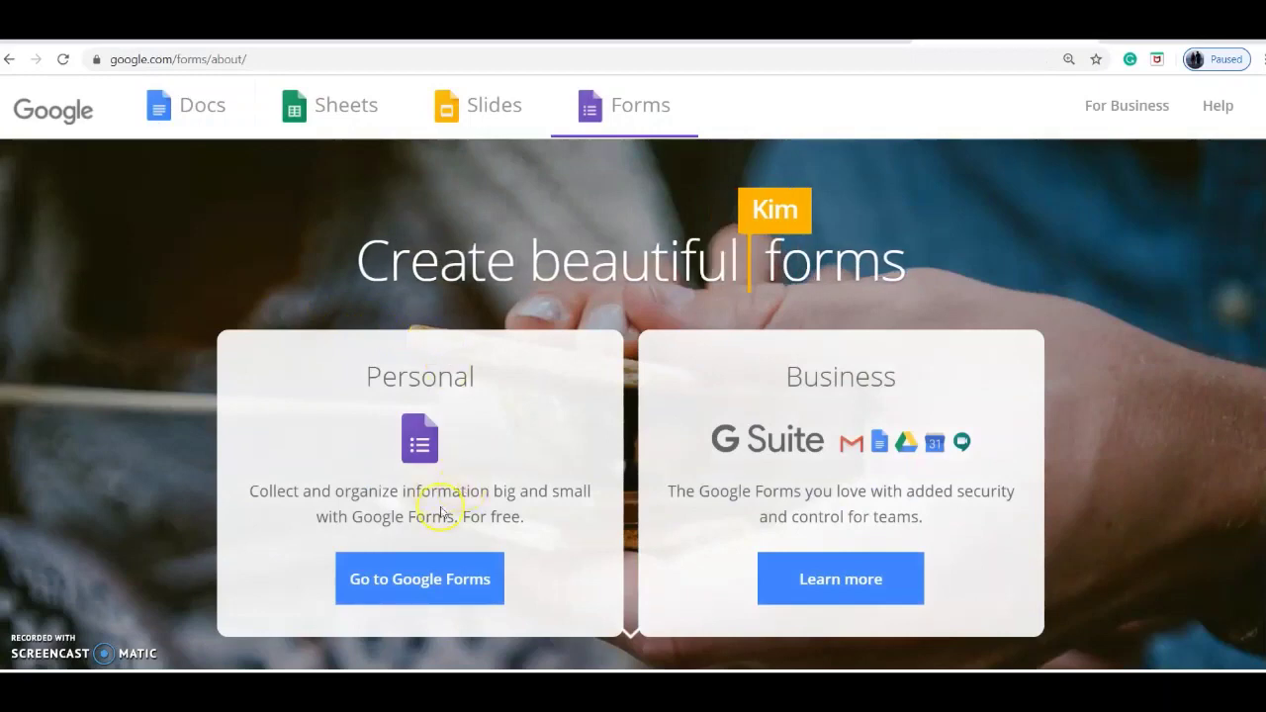
Step: Go to the Google Forms home page and start a Blank form
left_click(447, 580)
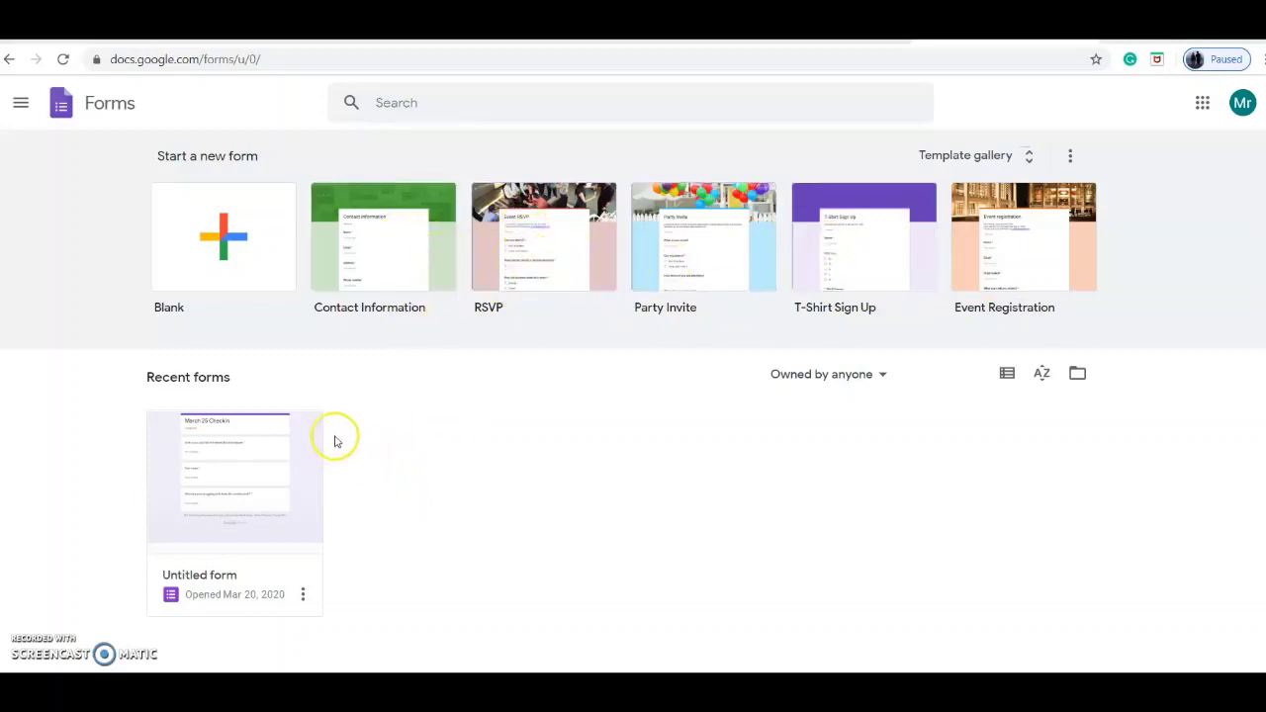
left_click(213, 260)
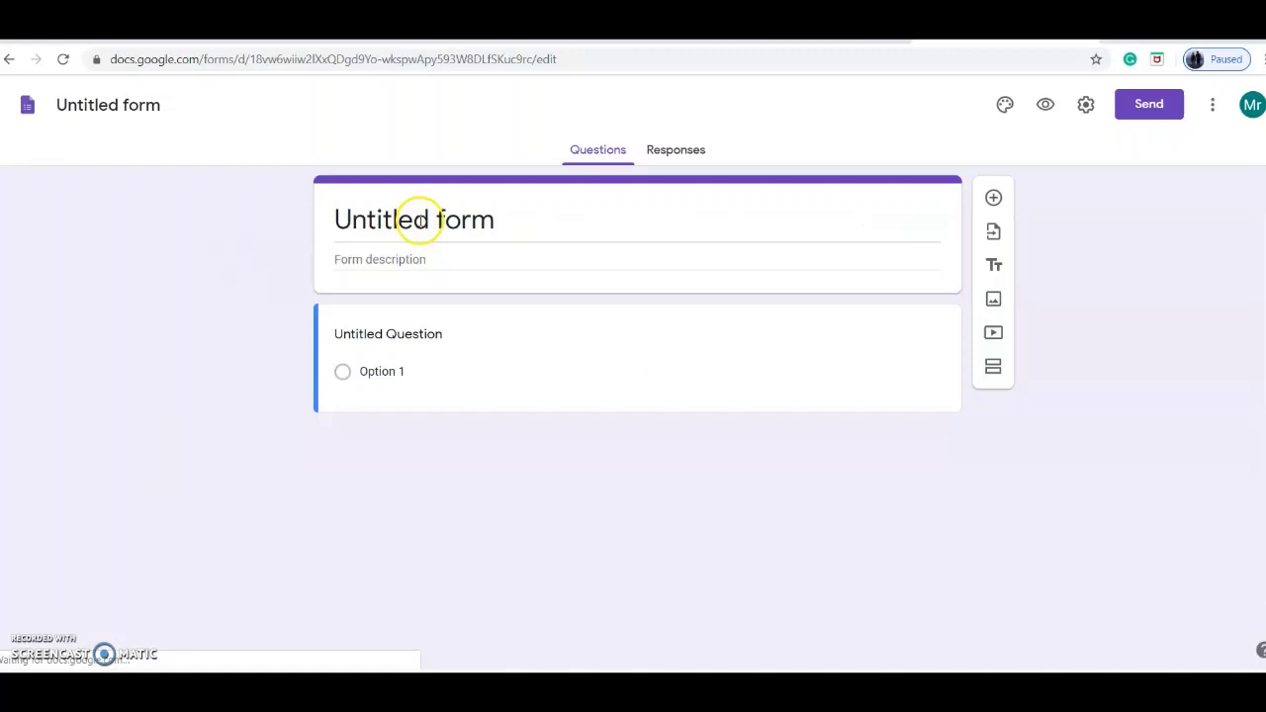
Step: Dismiss the form-creation tip and retitle the form 'Wednesday Attendance'
left_click(425, 220)
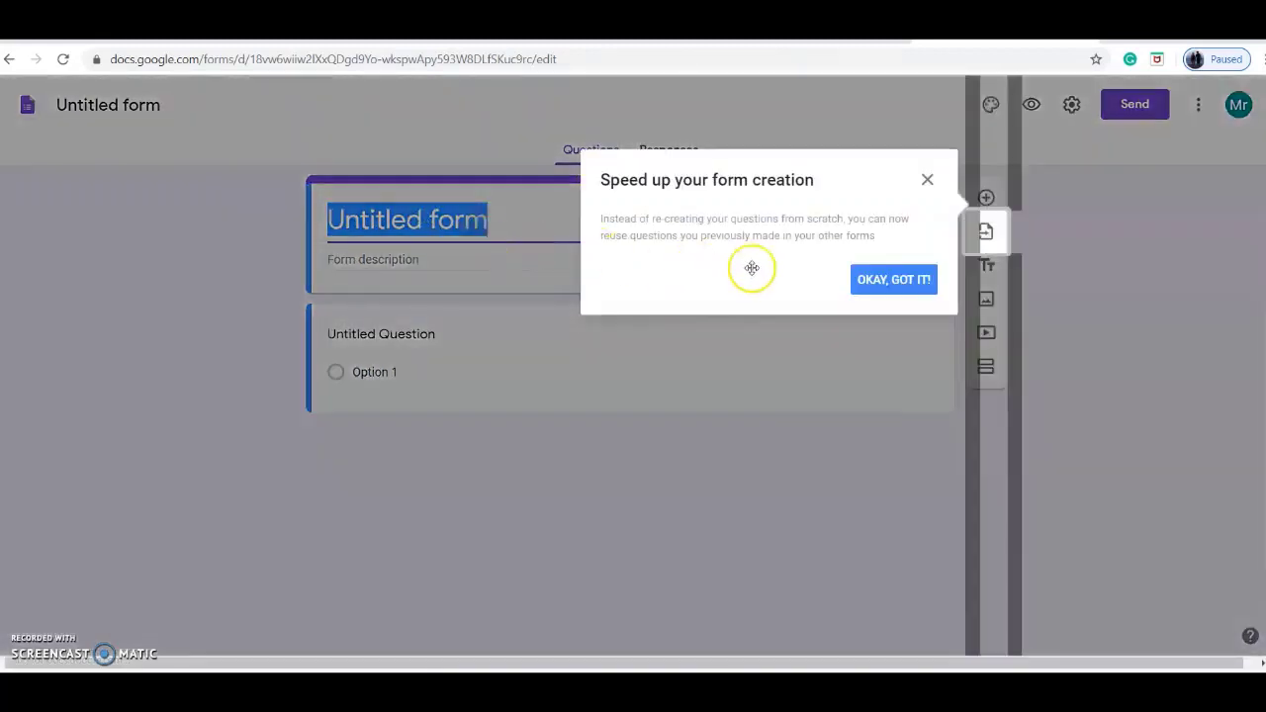
left_click(894, 280)
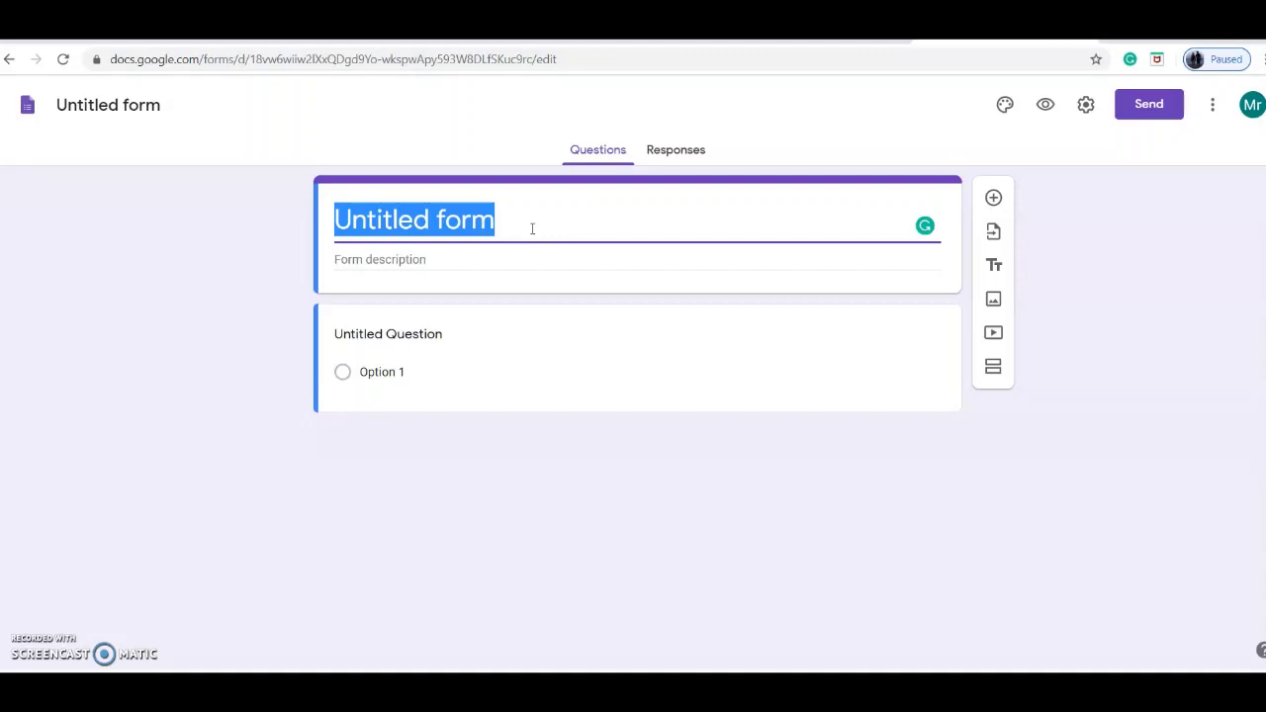
type("Wednesd")
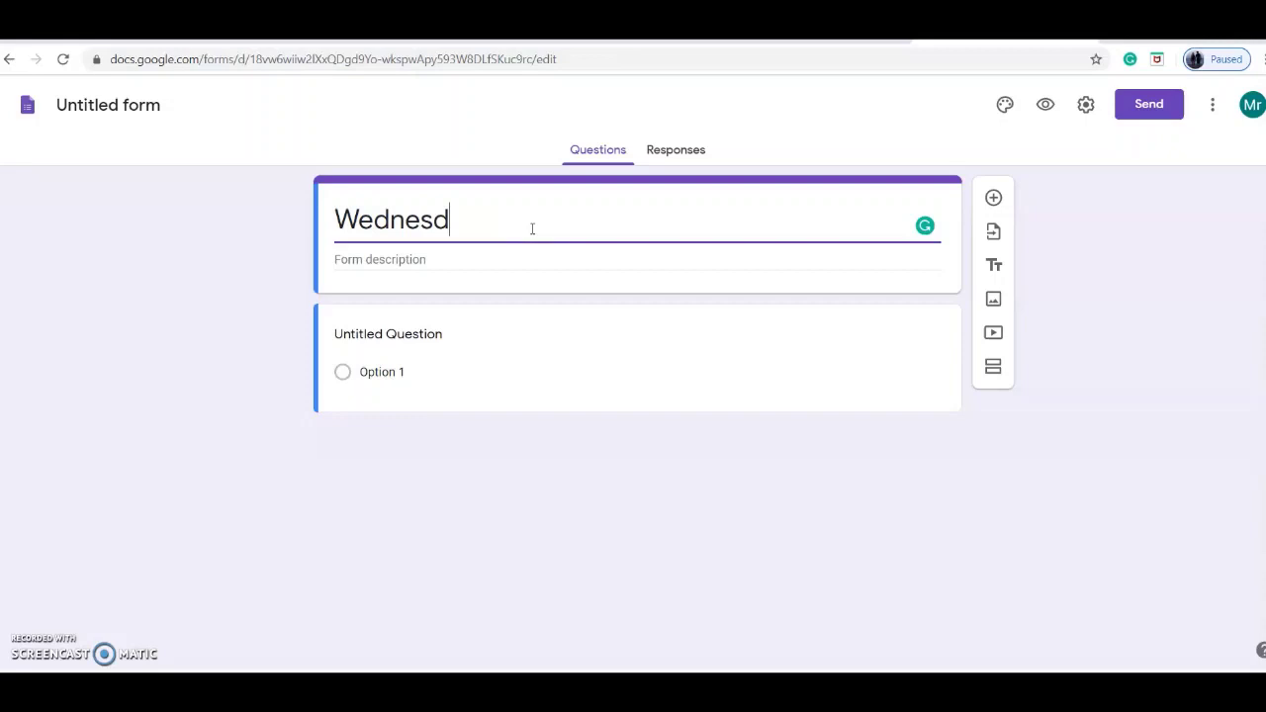
type("ay A")
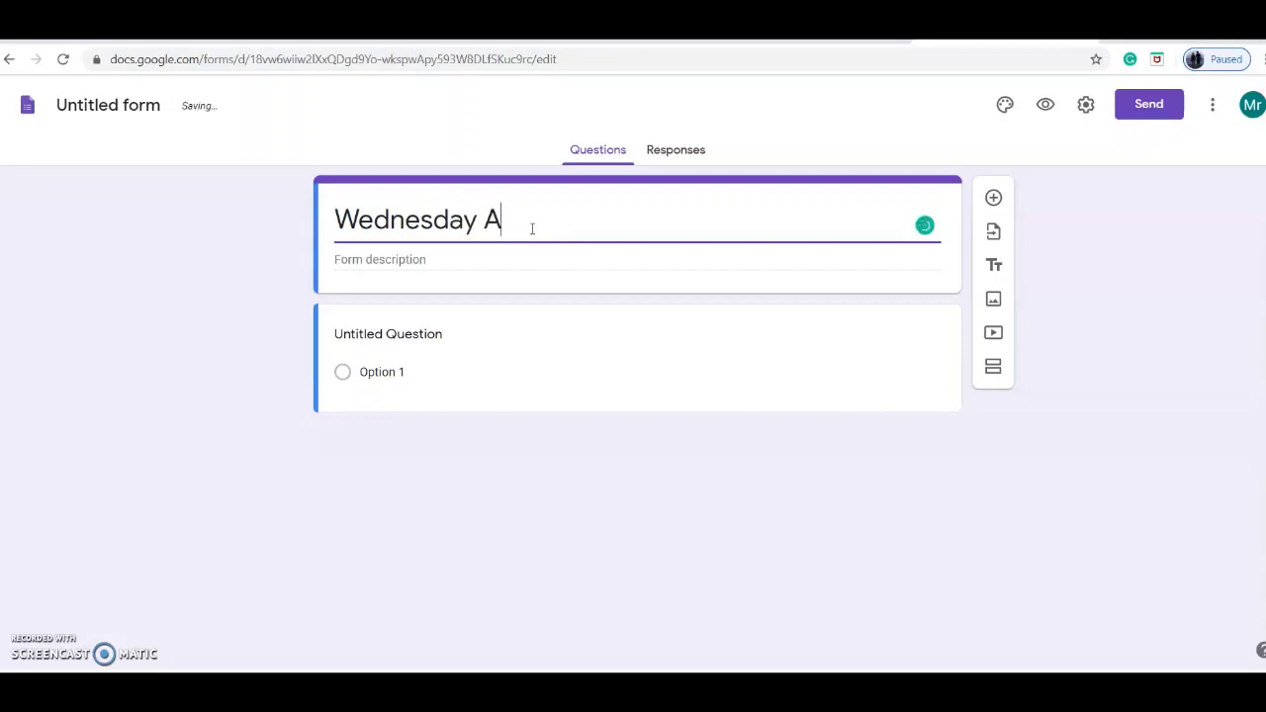
type("ttendance")
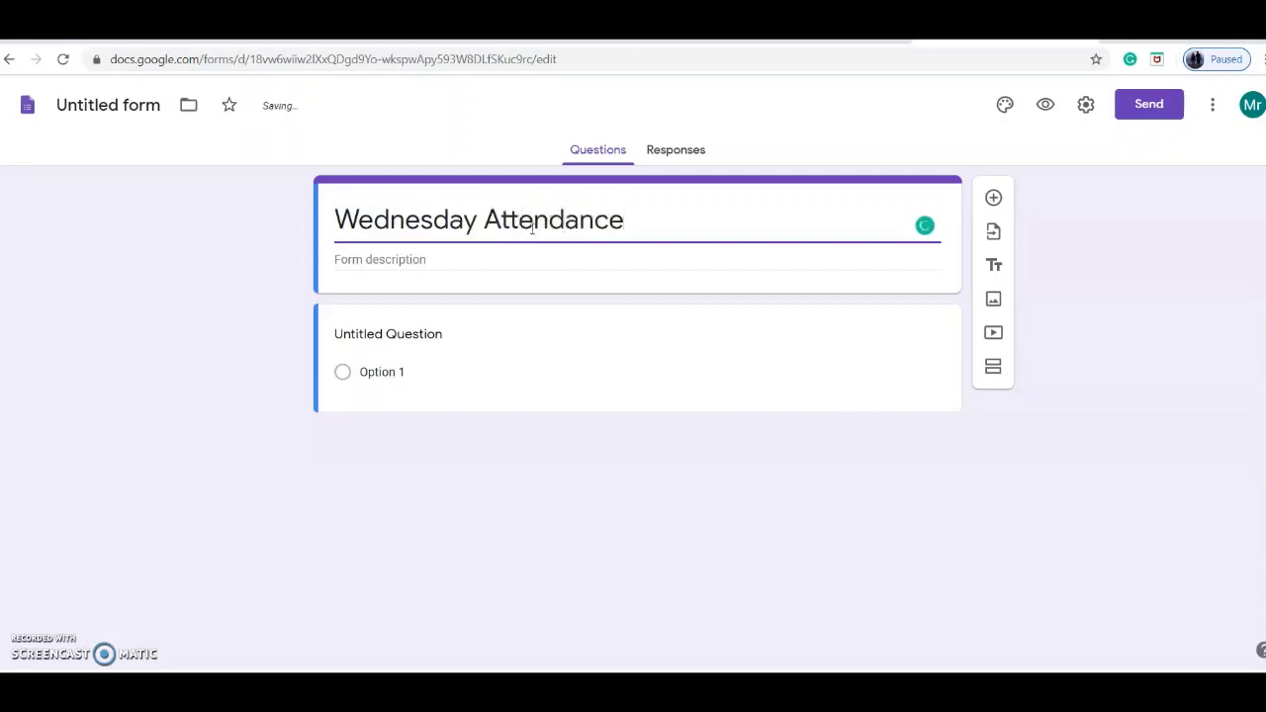
Step: Word the first question to ask which period the student has this teacher, as a Dropdown
left_click(424, 337)
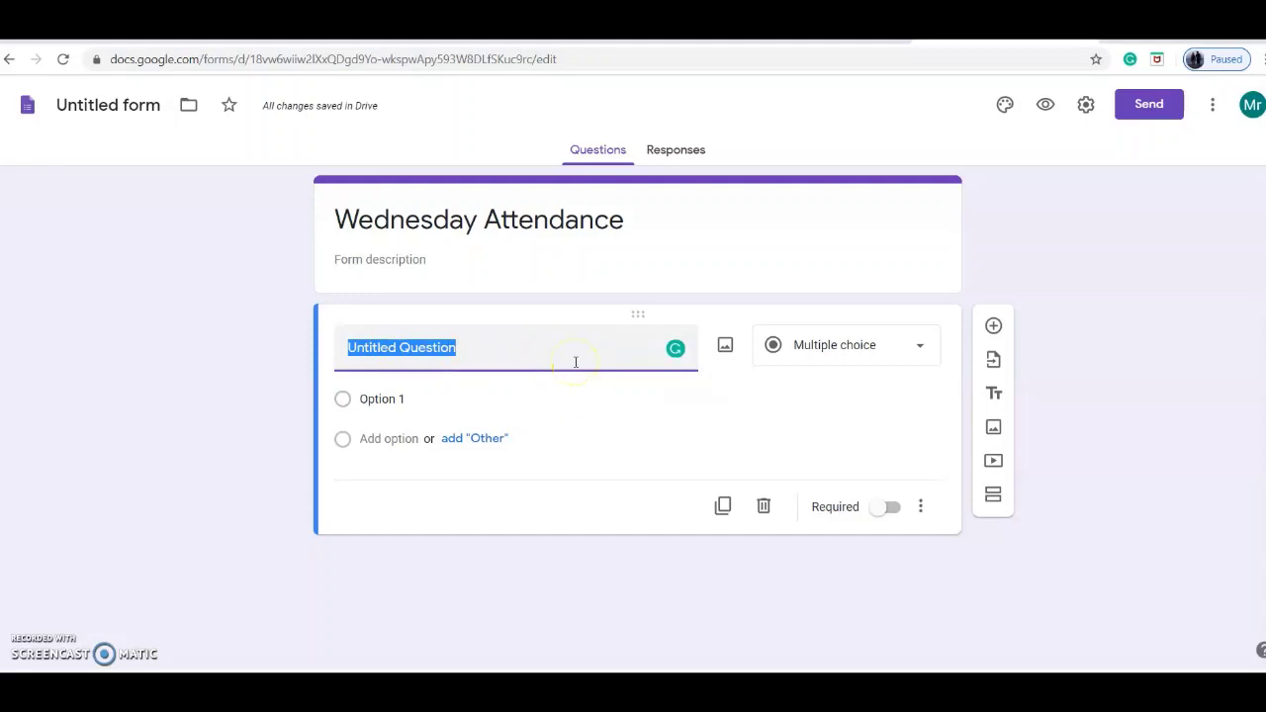
type("What period")
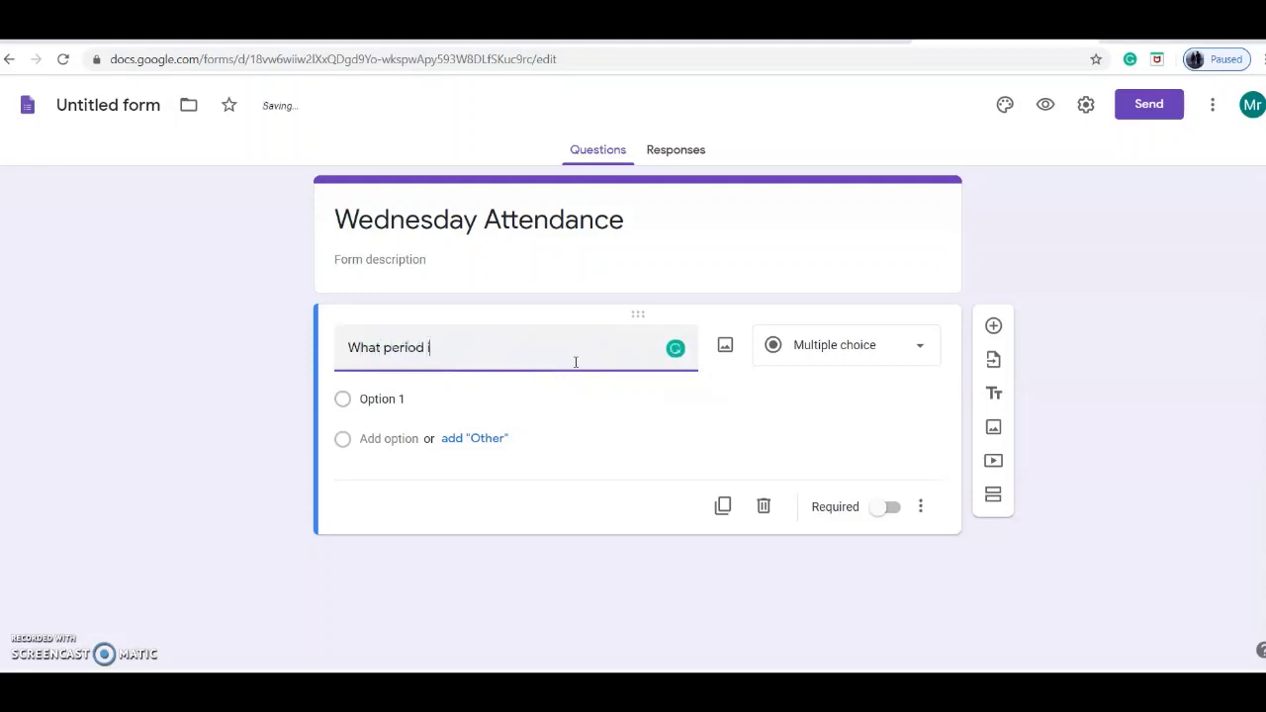
type(" is Mr. Skierski y")
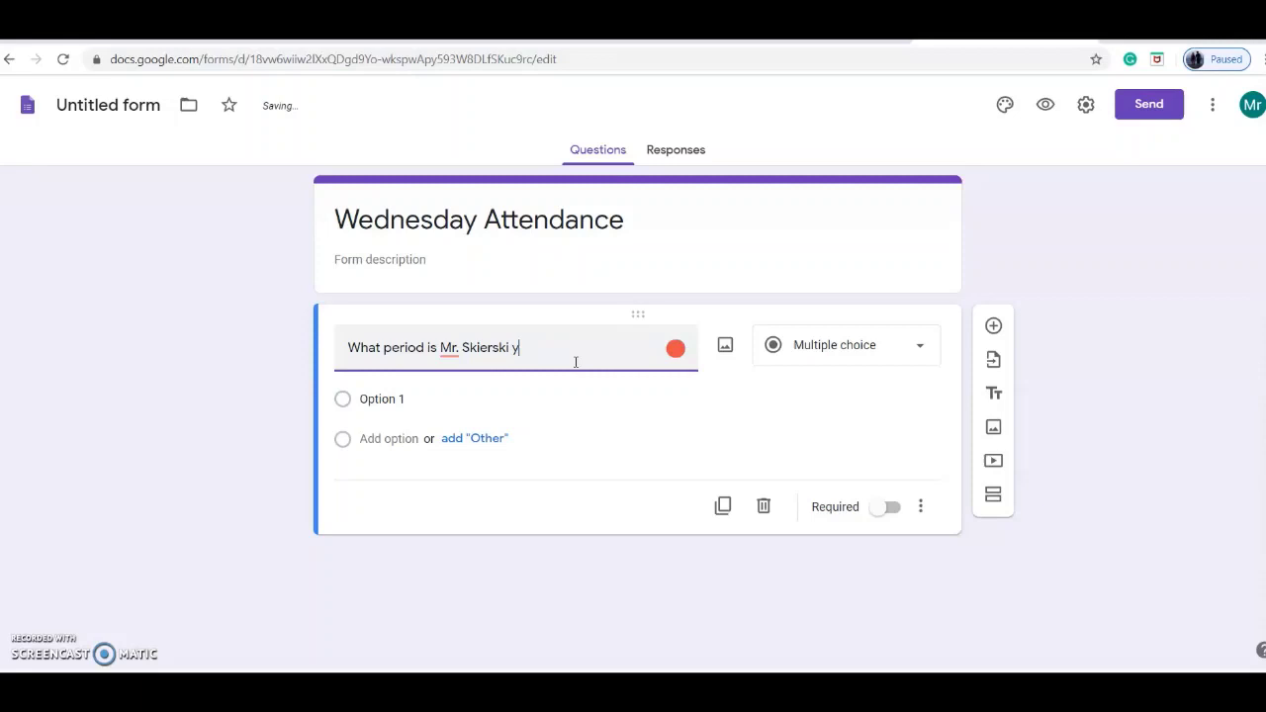
type("our teacher?")
left_click(828, 351)
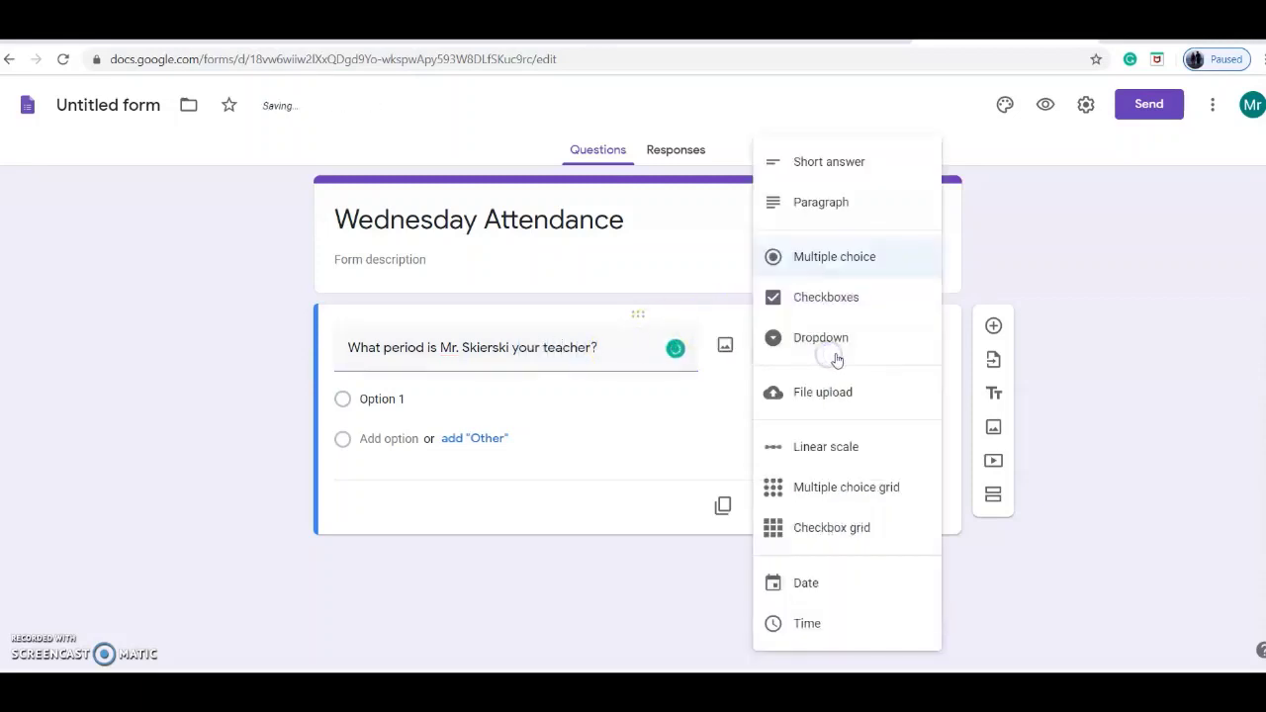
left_click(836, 342)
Step: Enter period choices 1, 2, 3, 5, 6 and 7 and make the question required
left_click(378, 401)
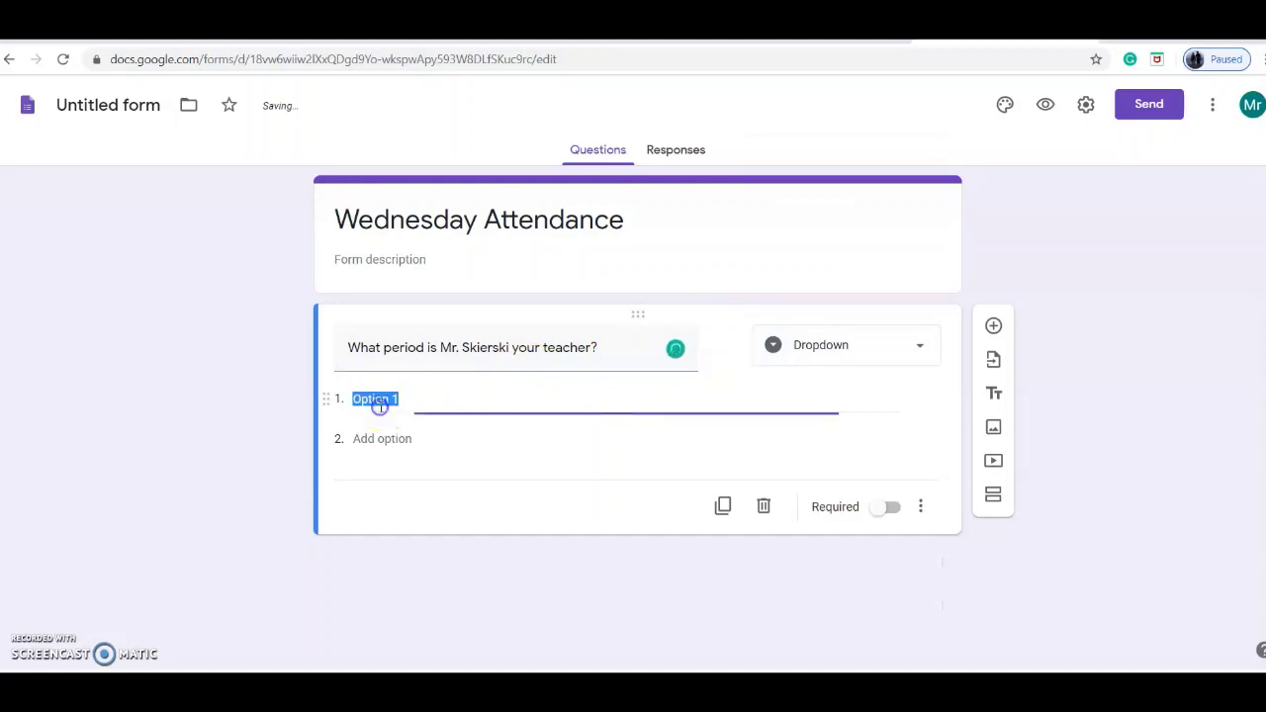
type("1")
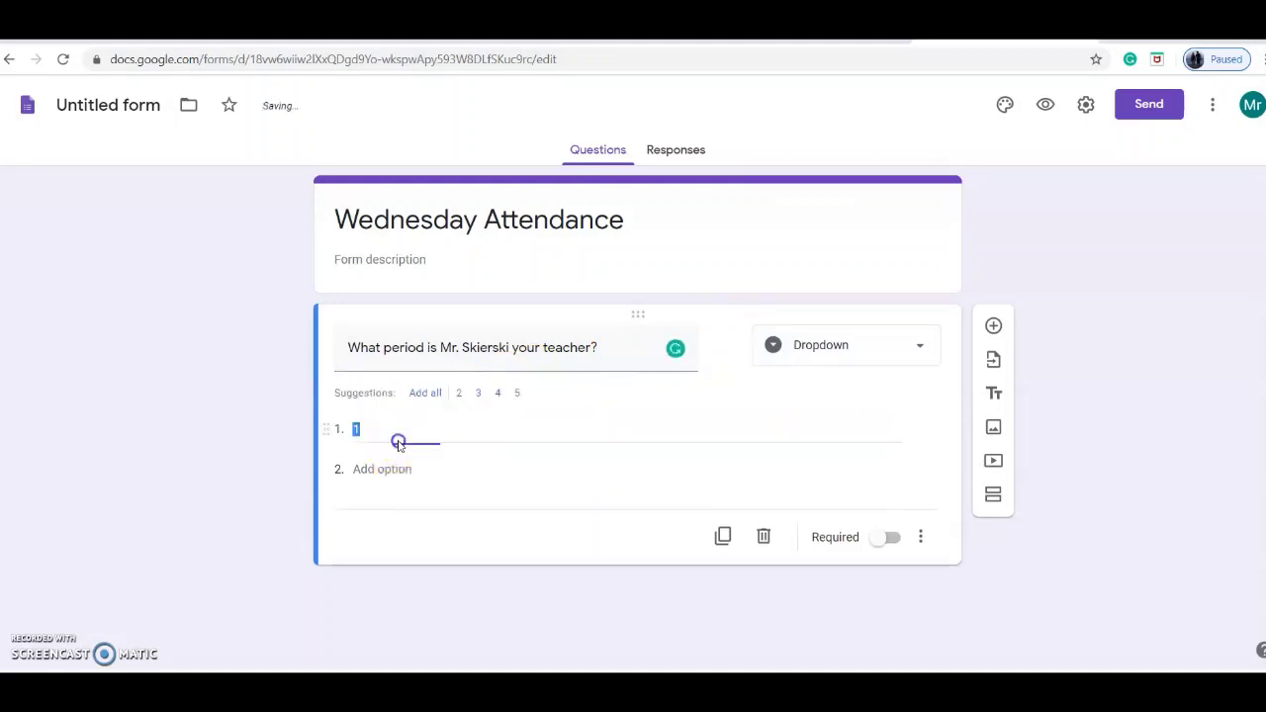
left_click(396, 467)
type("2")
left_click(395, 510)
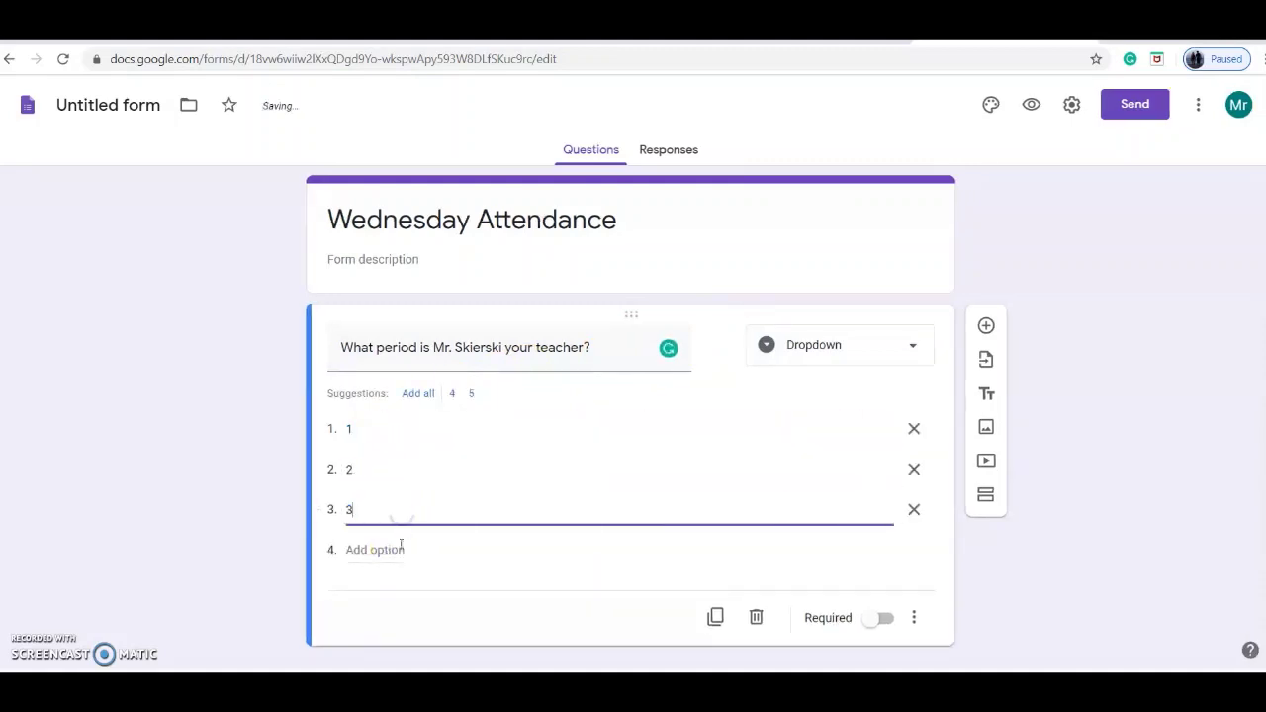
left_click(395, 552)
type("5")
left_click(401, 580)
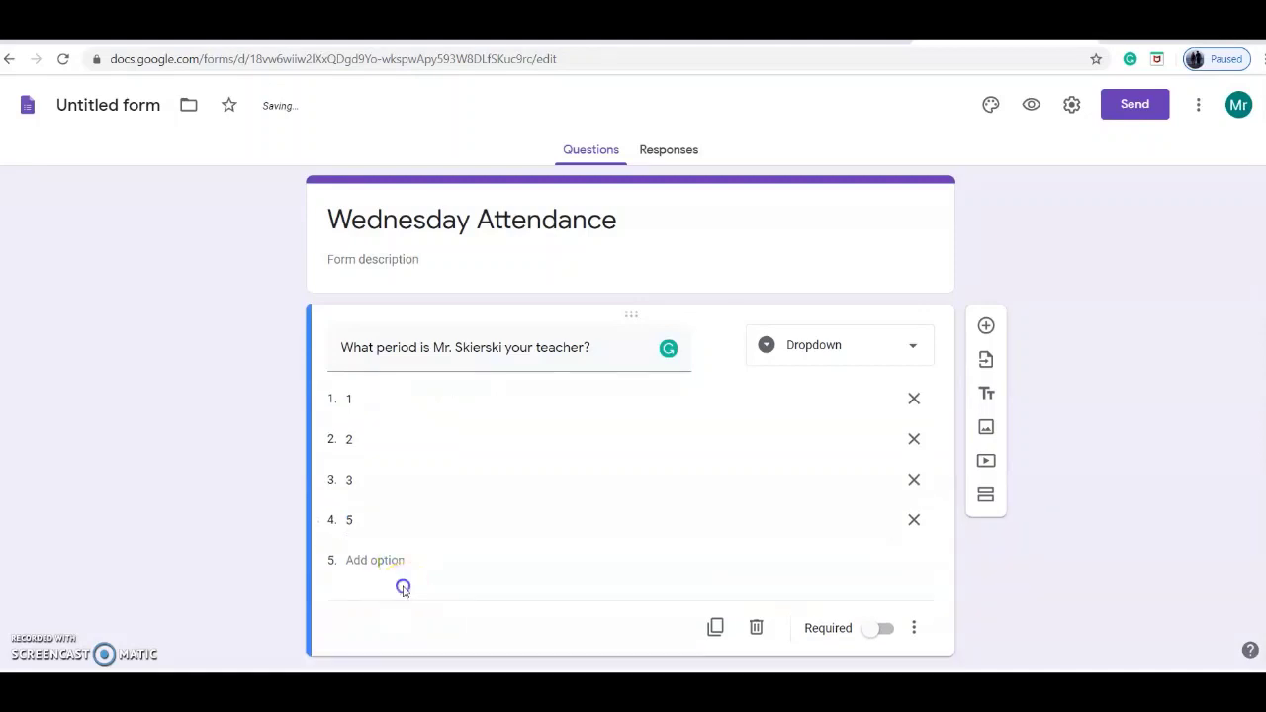
left_click(384, 559)
type("6")
left_click(390, 600)
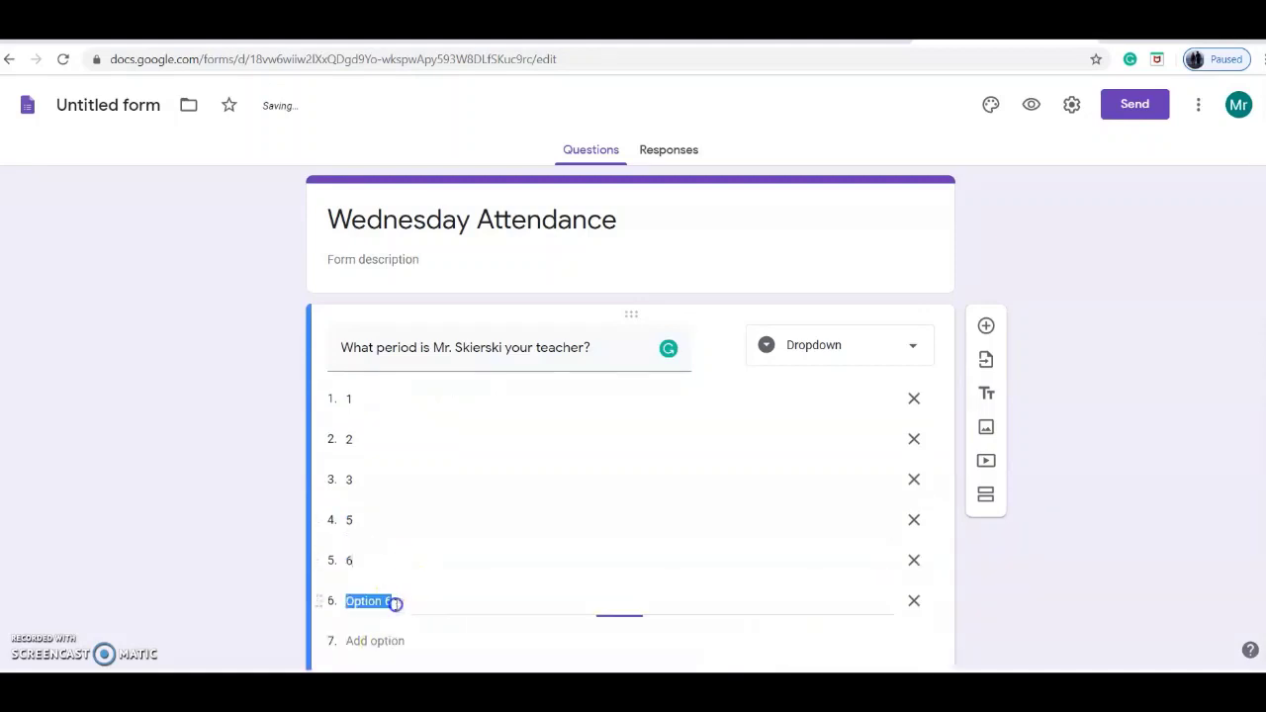
type("7")
scroll(557, 441, "down", 2)
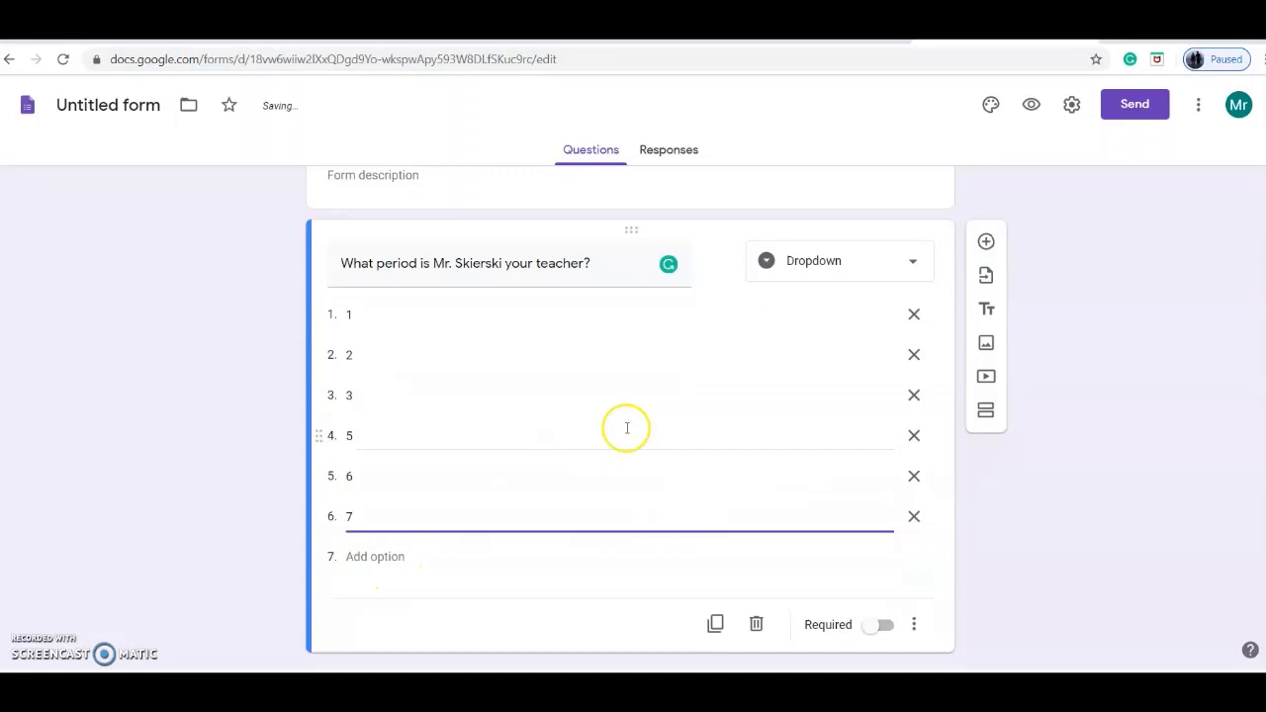
left_click(887, 590)
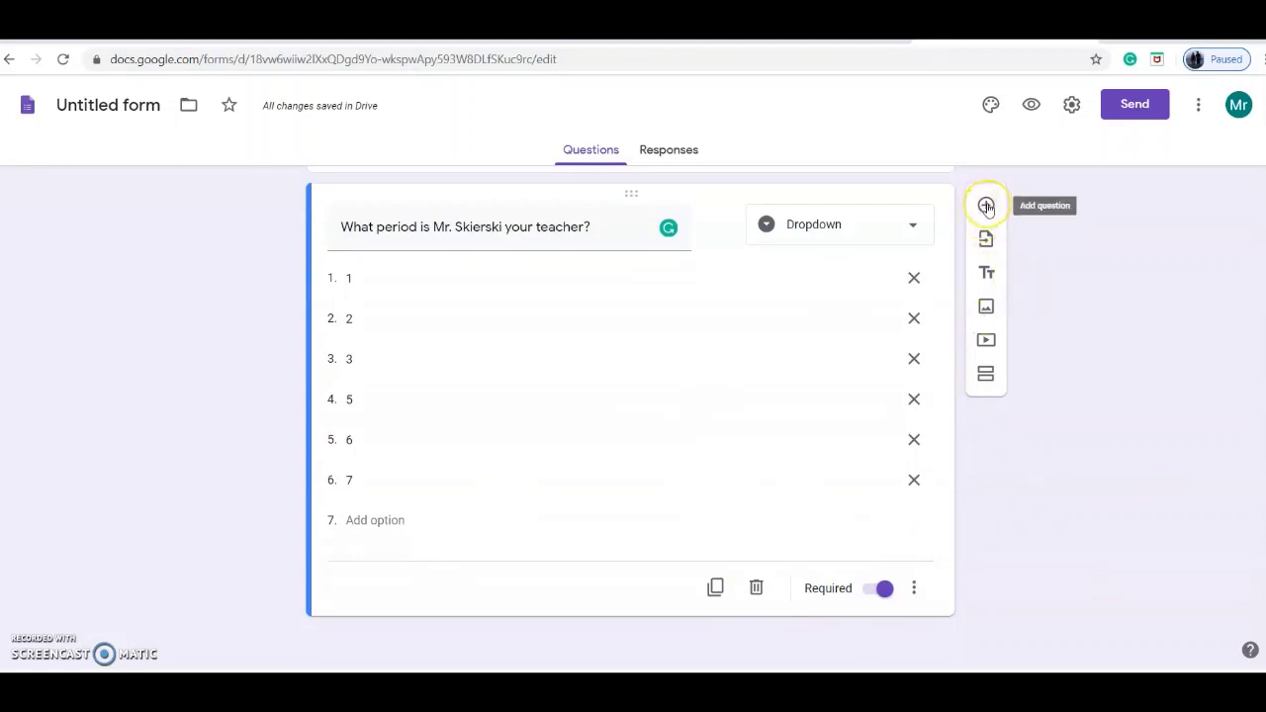
Step: Add a required short-answer Last Name question after the period question
left_click(986, 206)
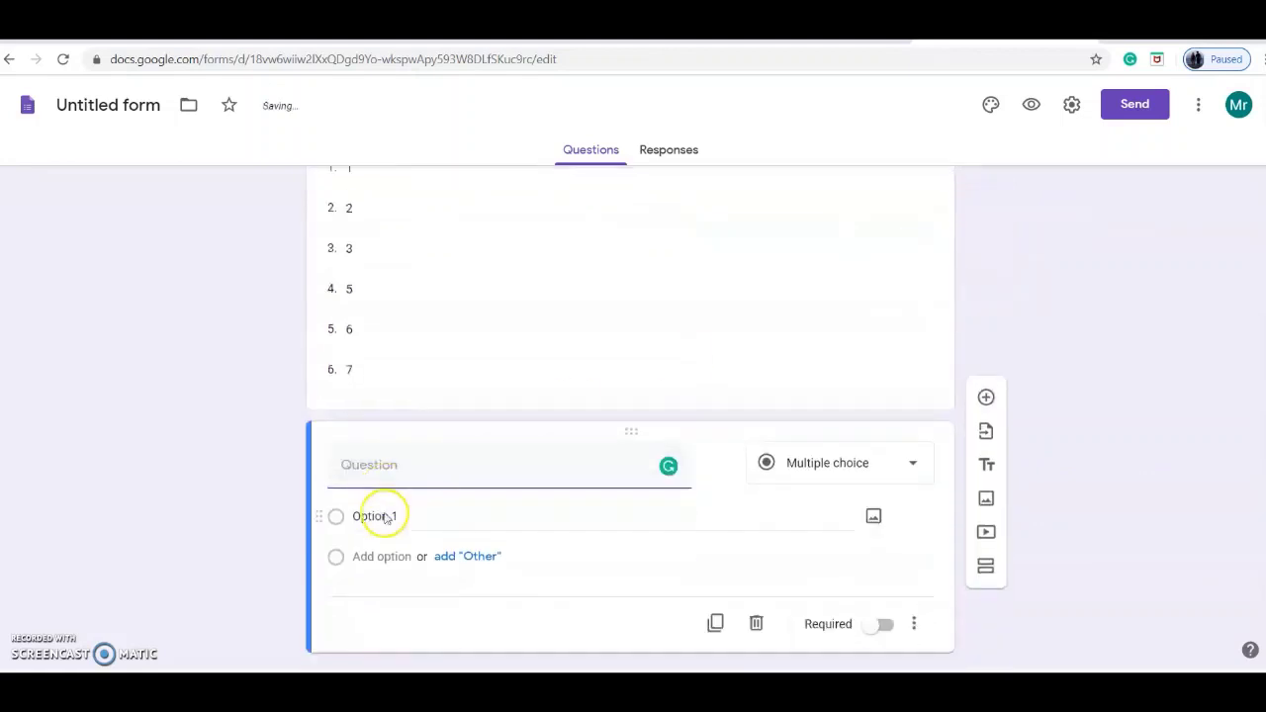
type("Last Name")
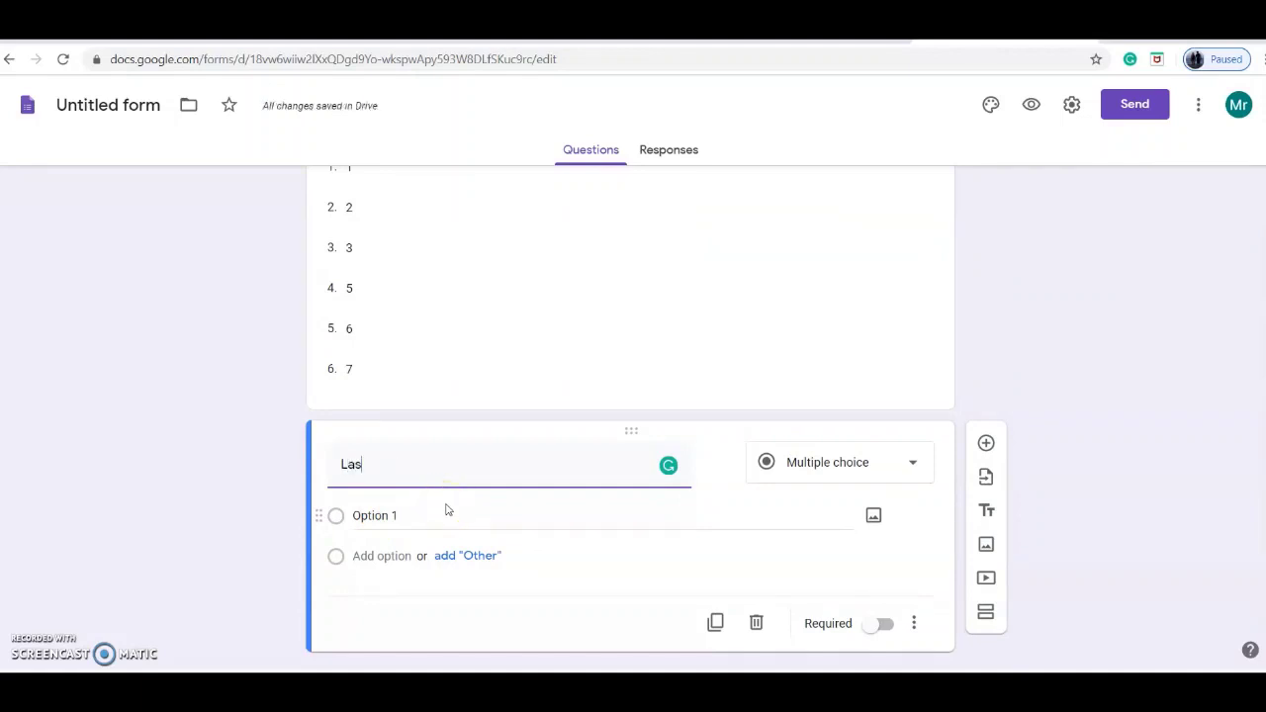
left_click(825, 475)
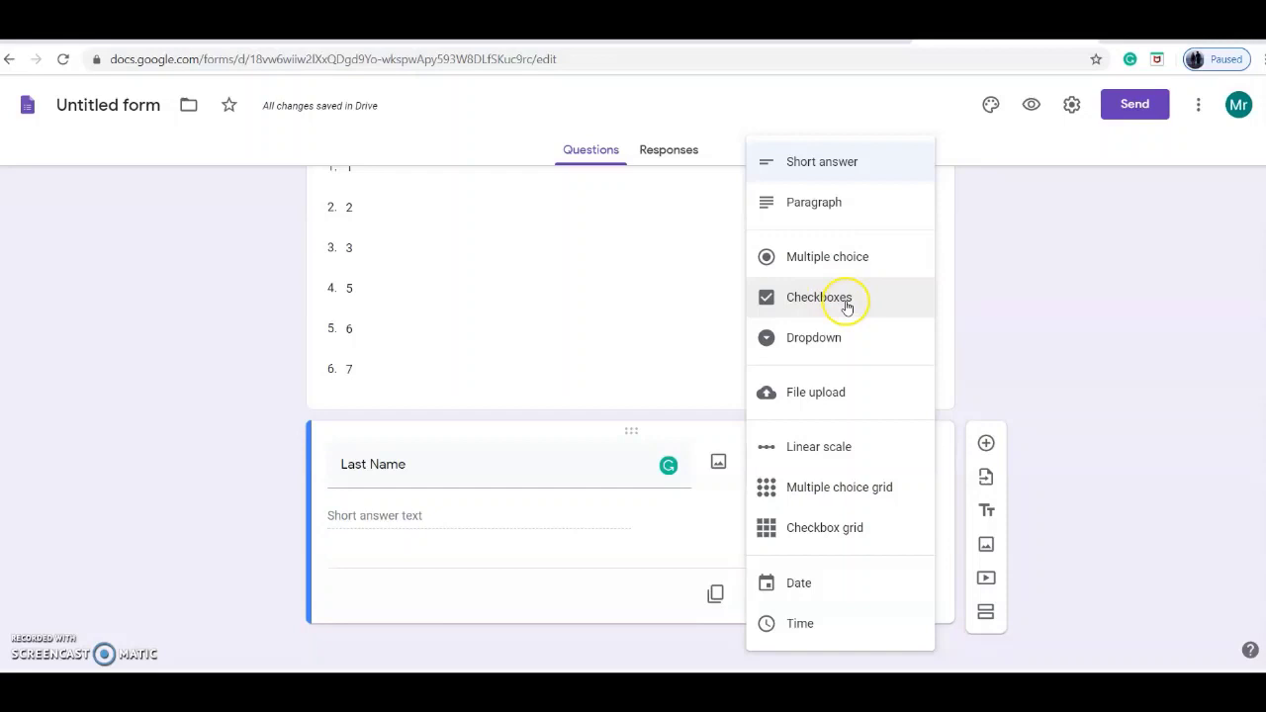
left_click(851, 161)
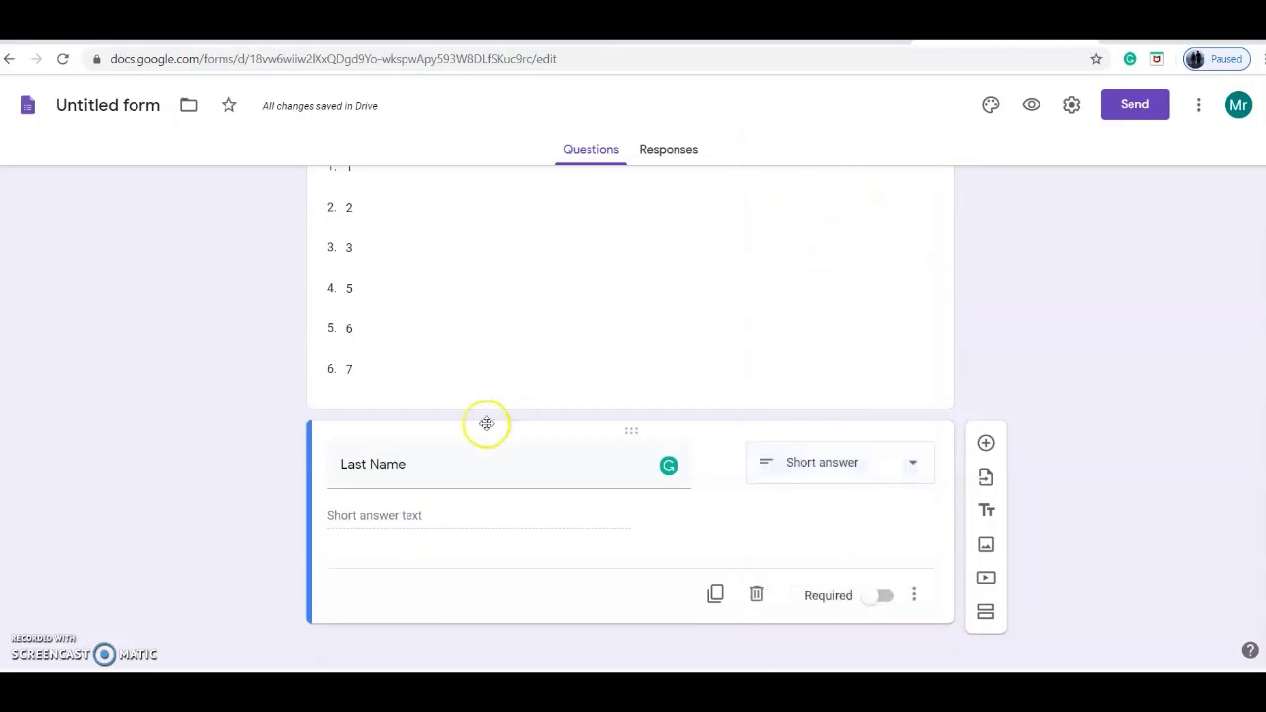
left_click(886, 590)
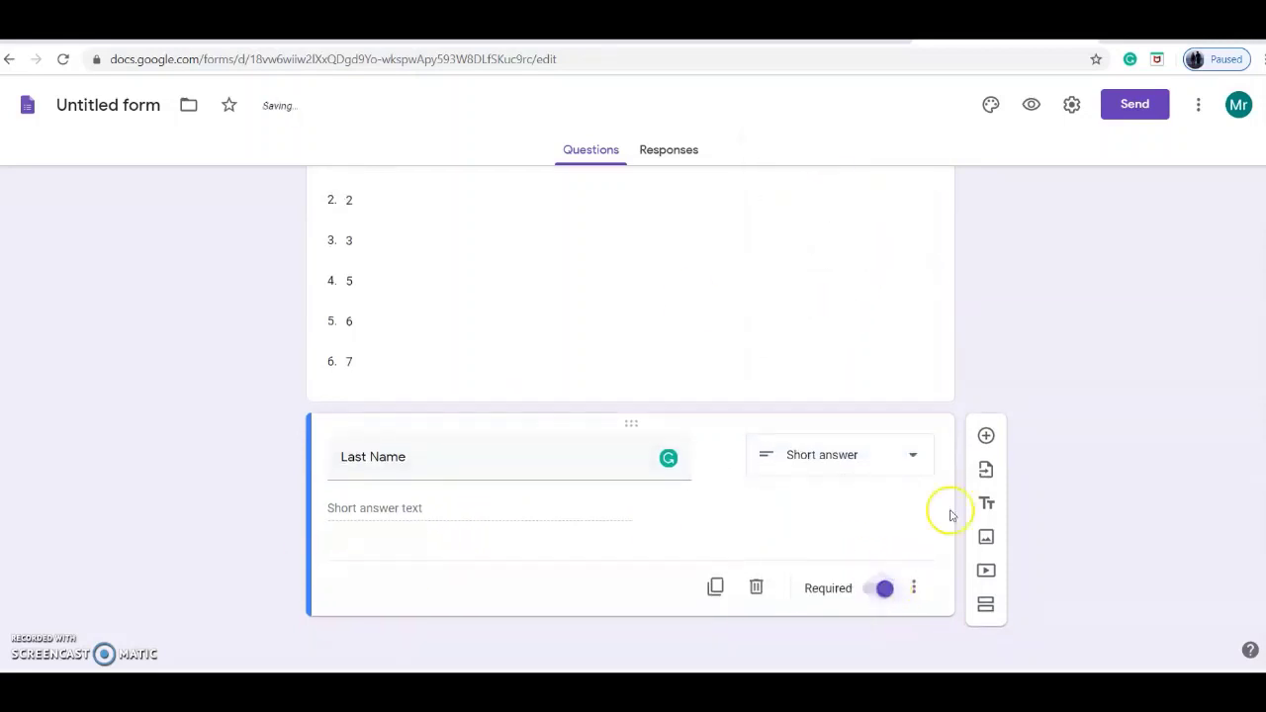
Step: Add a required short-answer First Name question and append '(required for attendance)' to Last Name
left_click(986, 435)
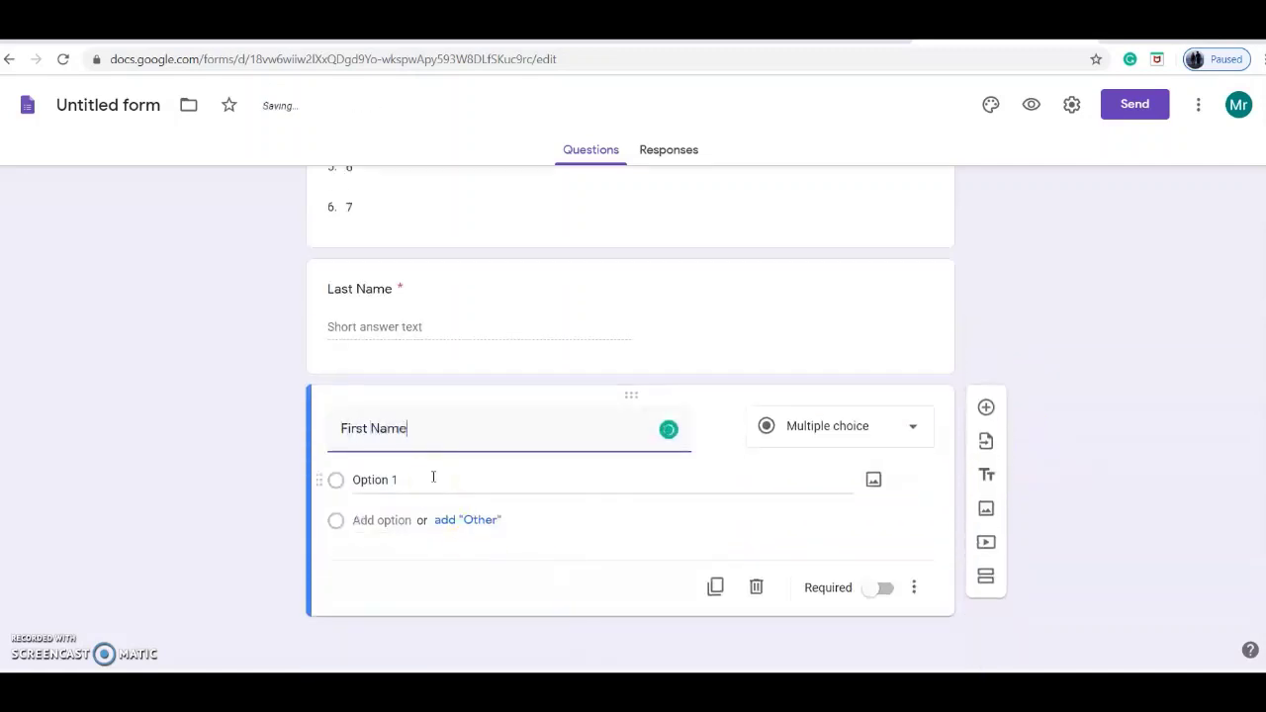
left_click(860, 456)
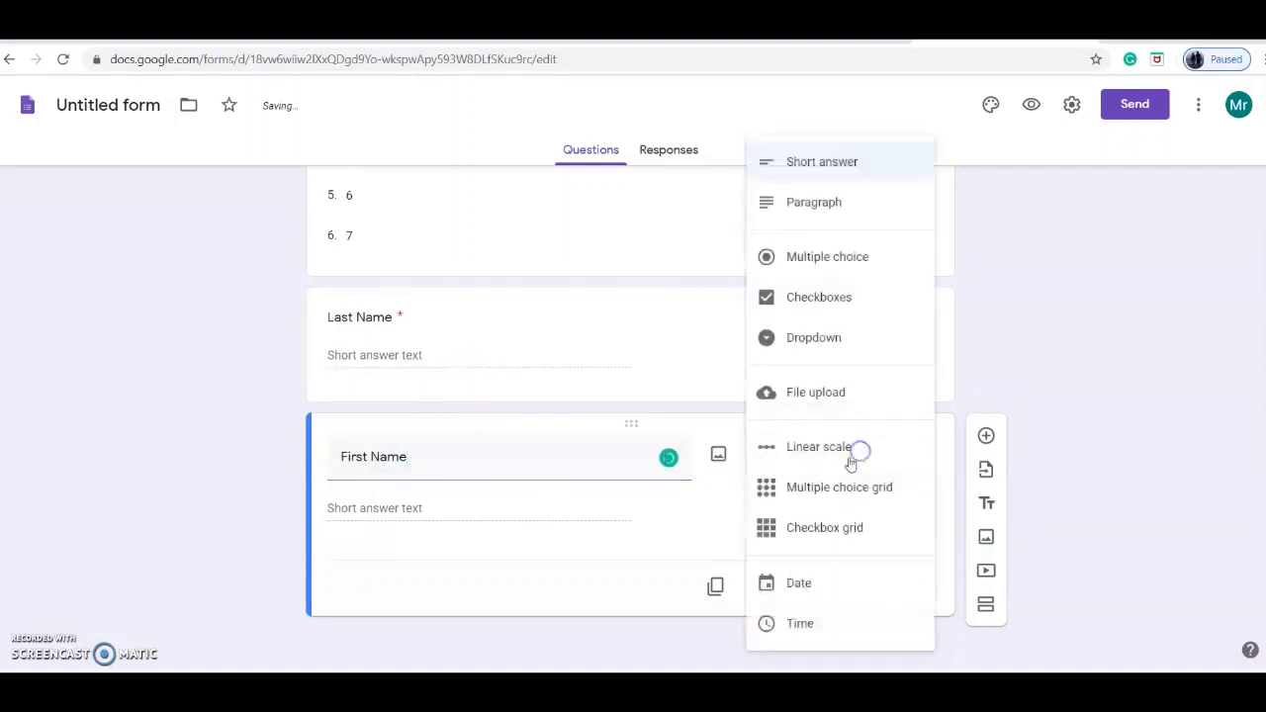
left_click(849, 166)
left_click(884, 588)
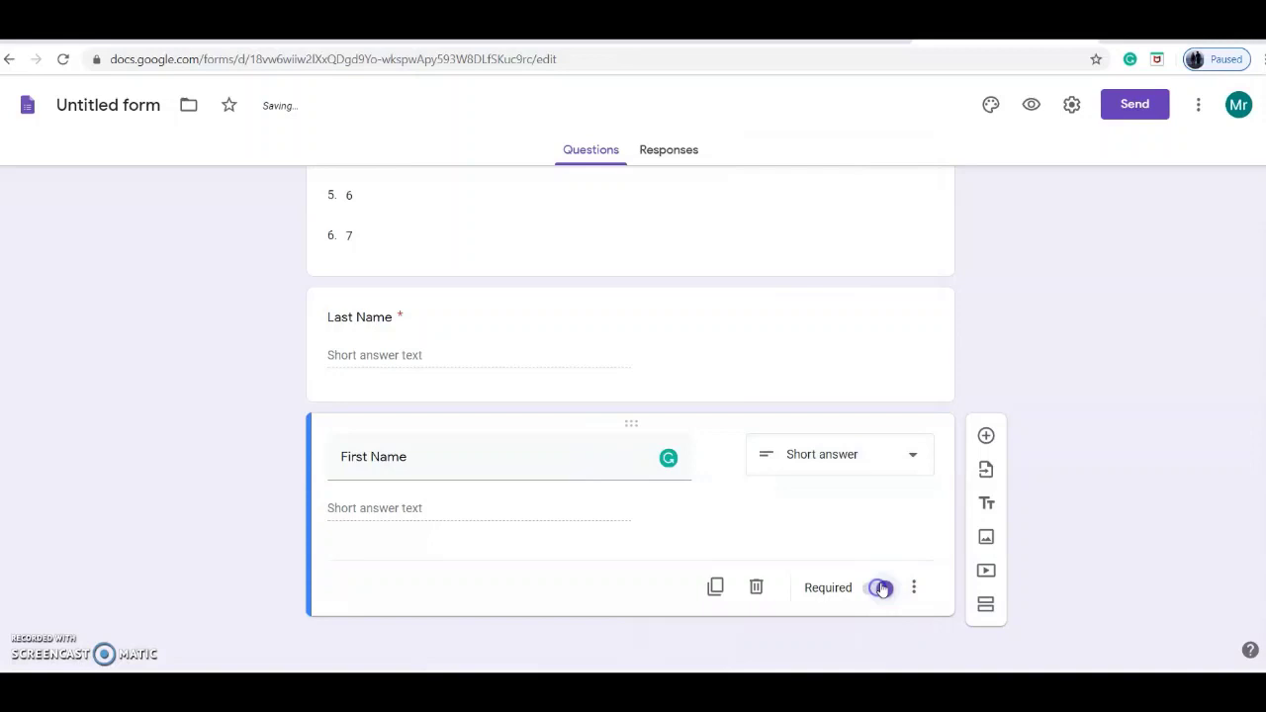
left_click(582, 338)
left_click(522, 327)
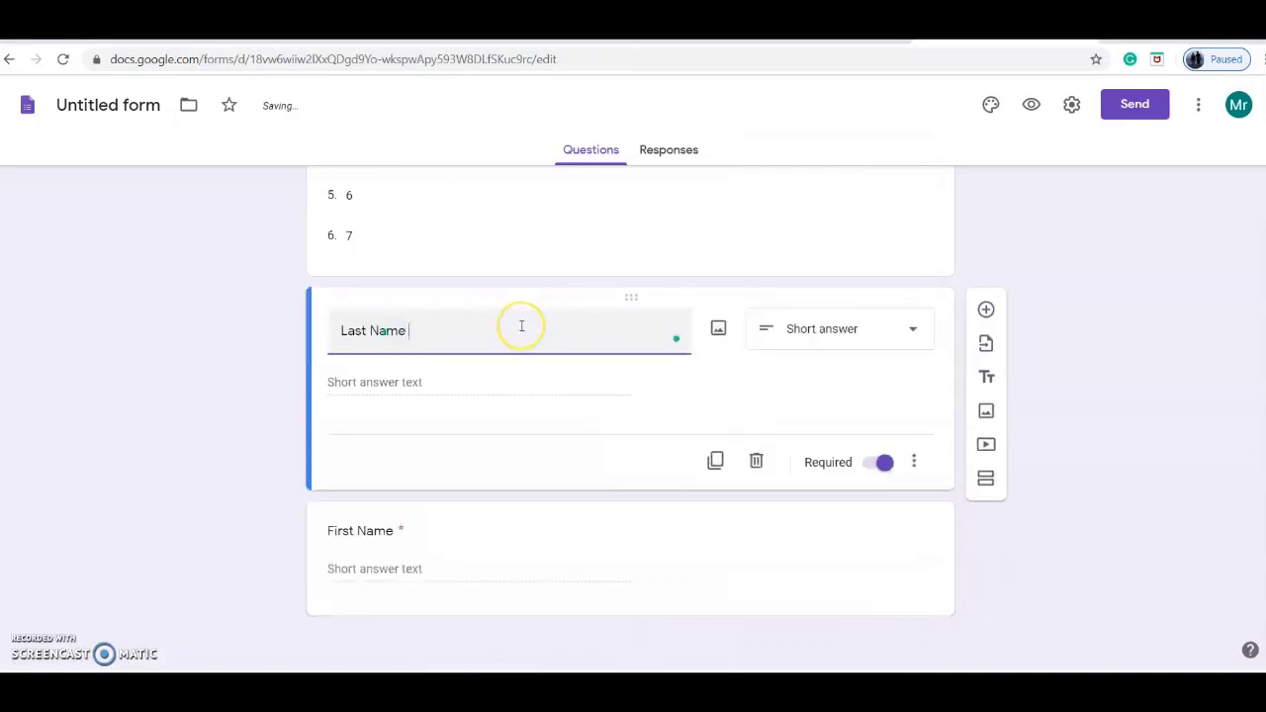
type("(required for attendance")
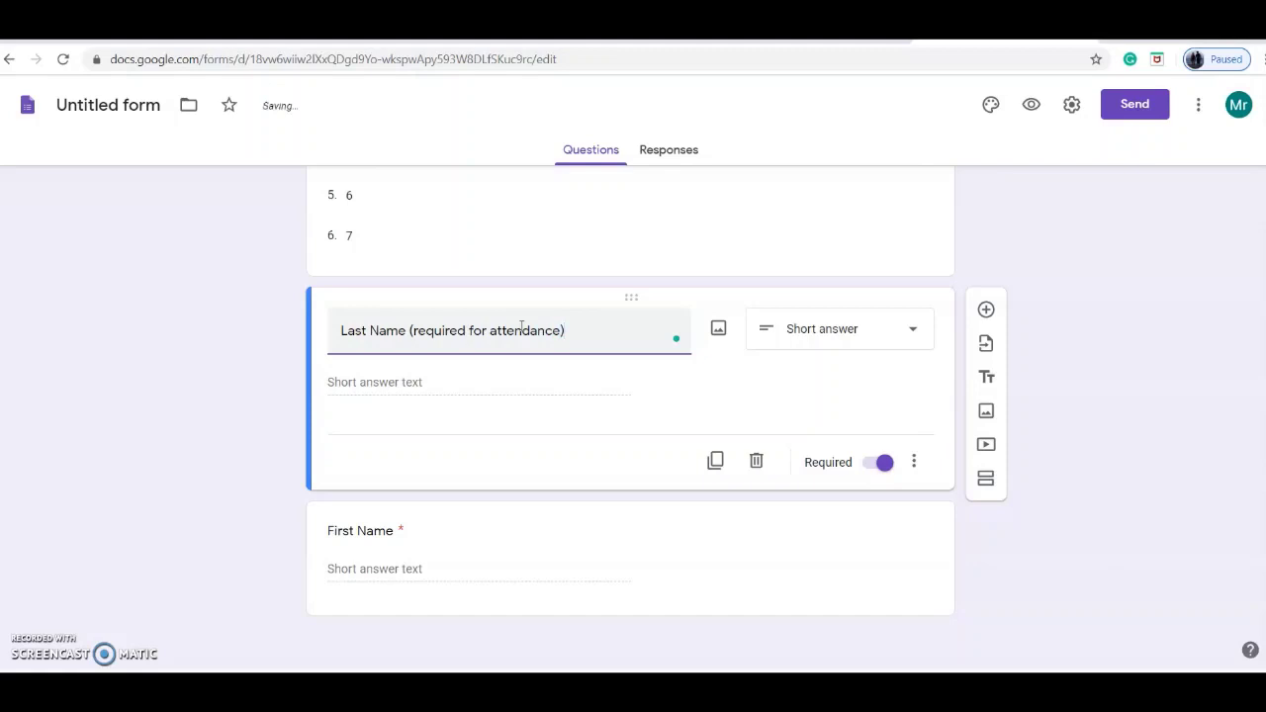
left_click(509, 566)
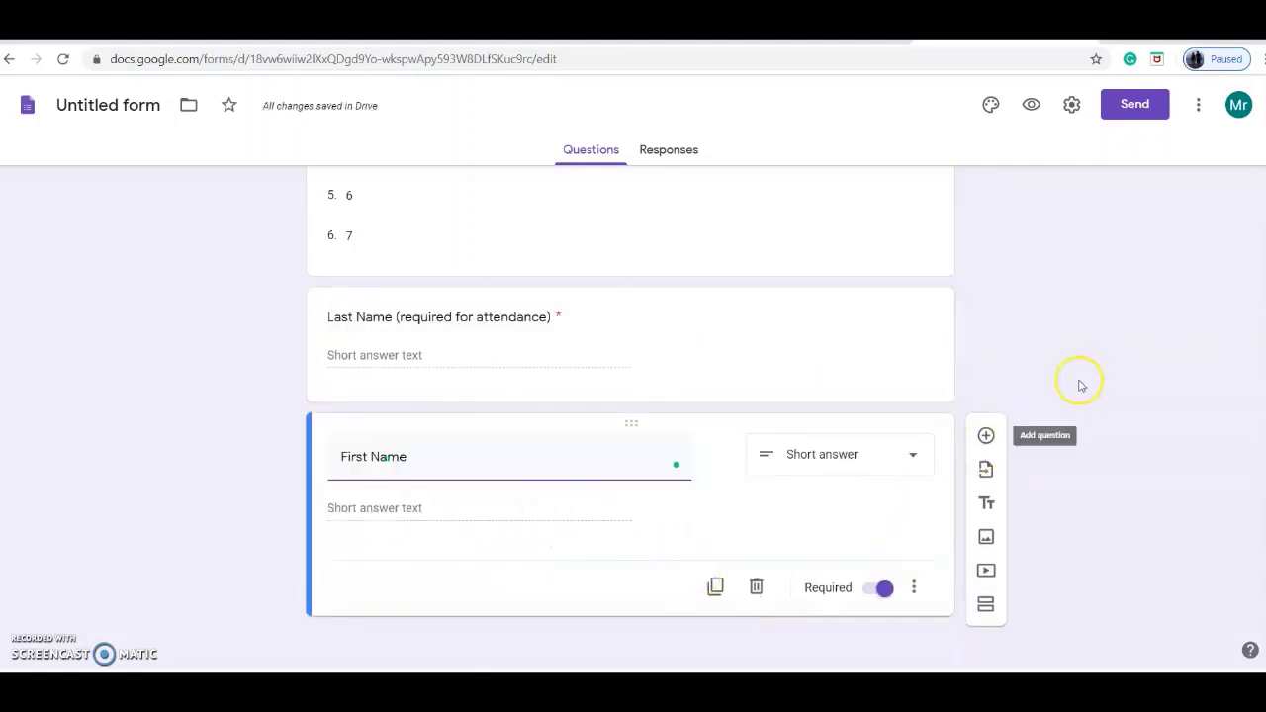
Step: Add a new question below First Name and make it Short answer
left_click(987, 437)
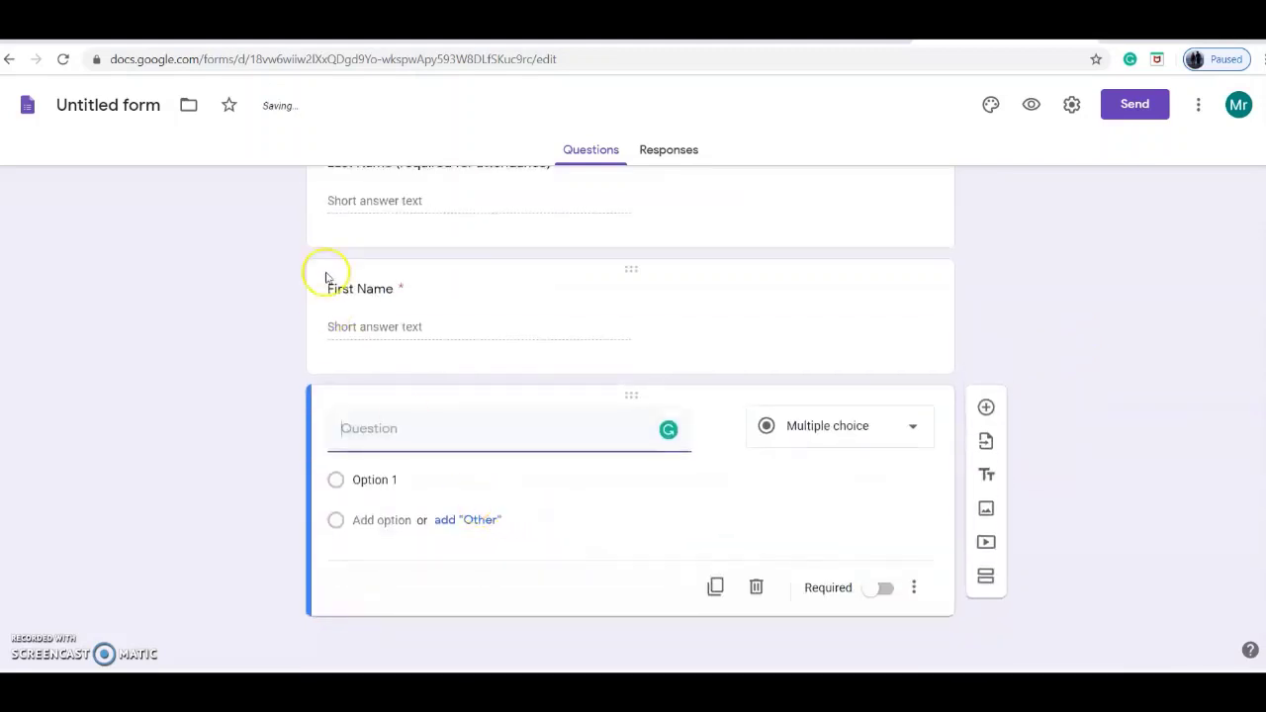
scroll(394, 347, "up", 1)
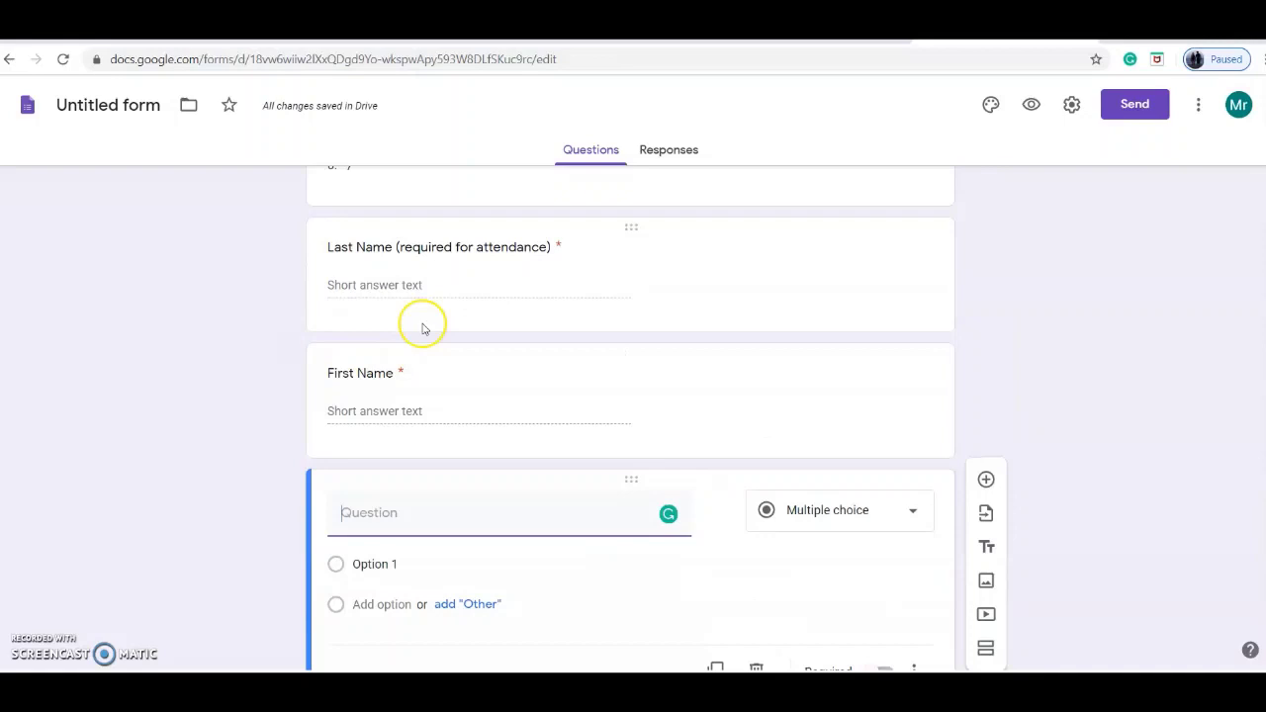
scroll(286, 372, "down", 1)
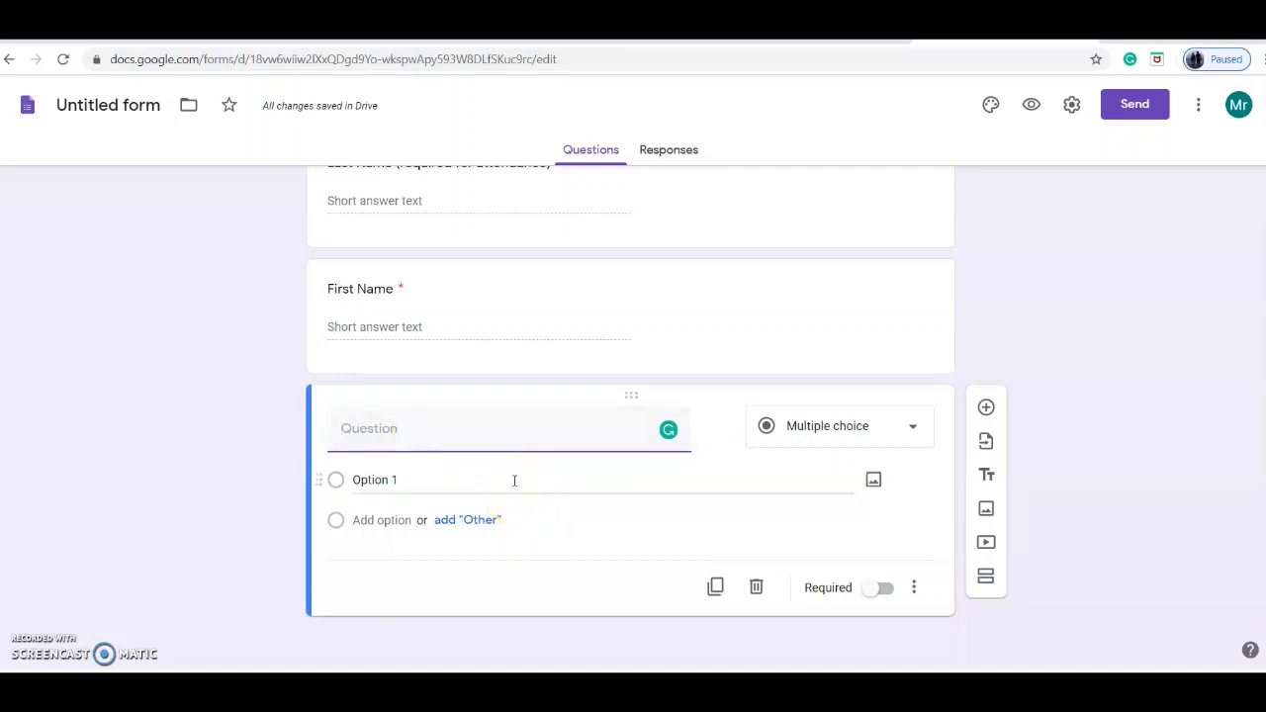
left_click(412, 432)
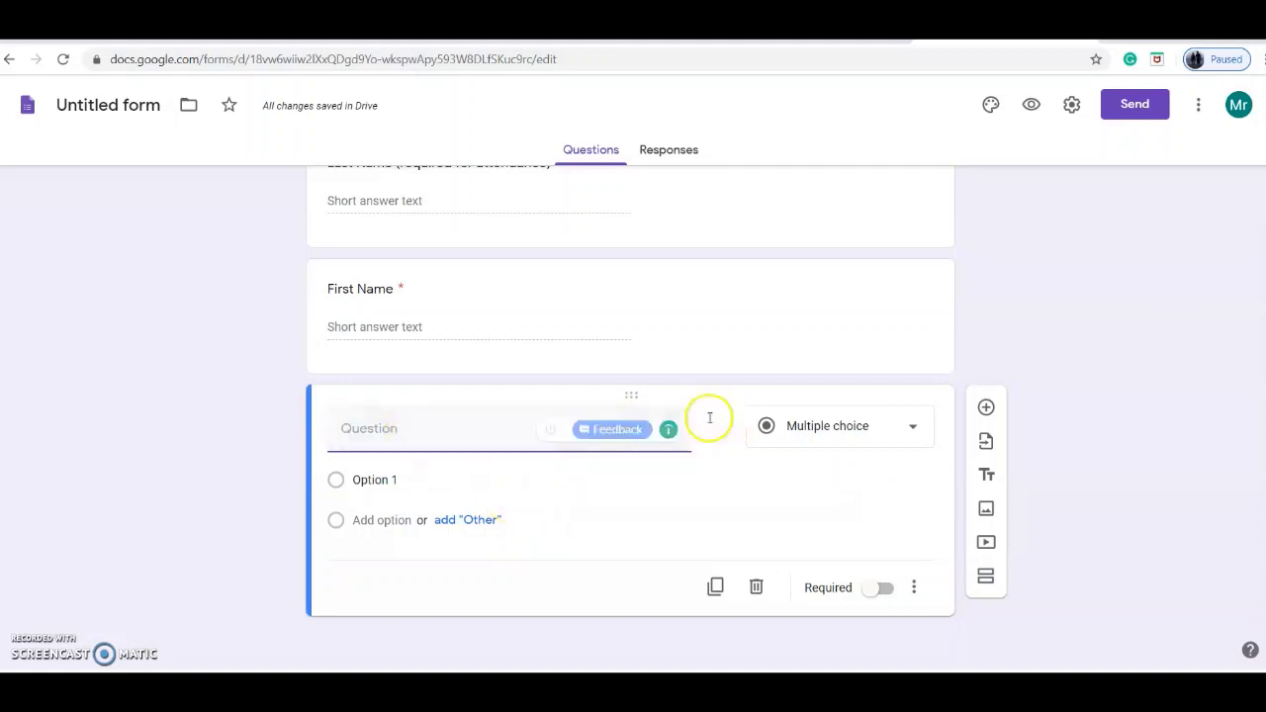
left_click(827, 425)
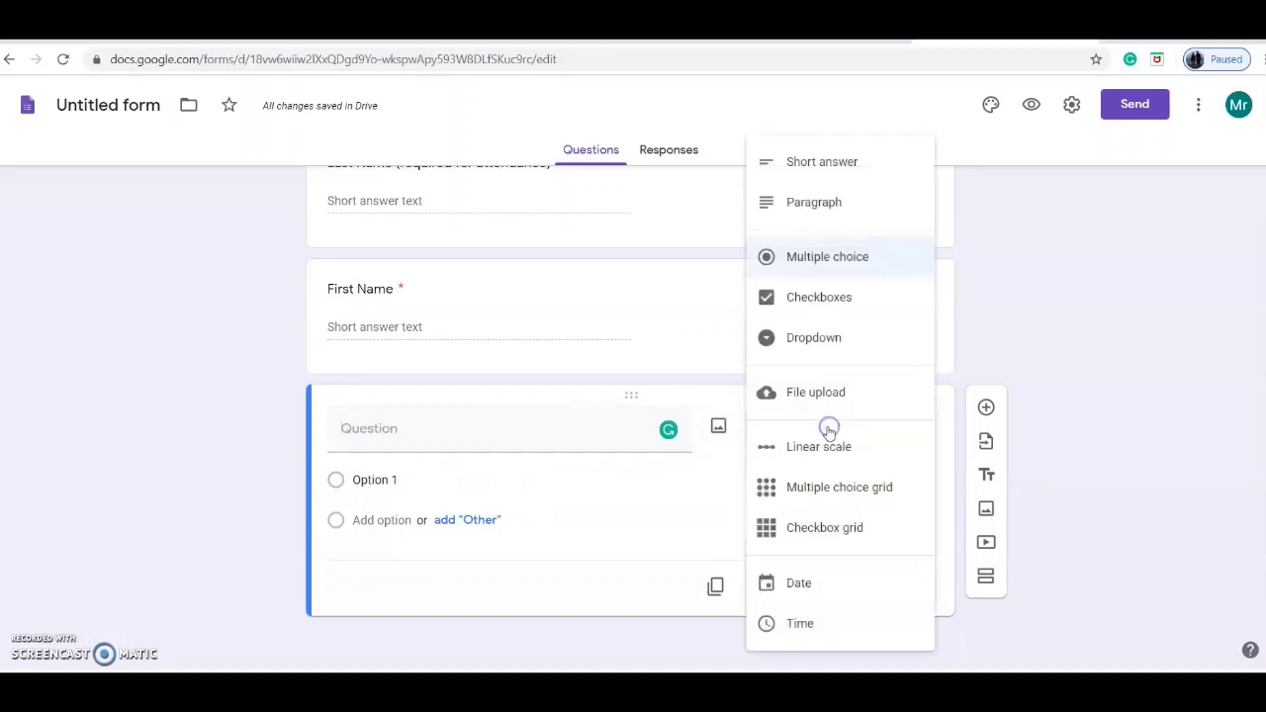
left_click(833, 172)
Step: Title it 'Do you require additional help with this week's work' and make it required
left_click(357, 455)
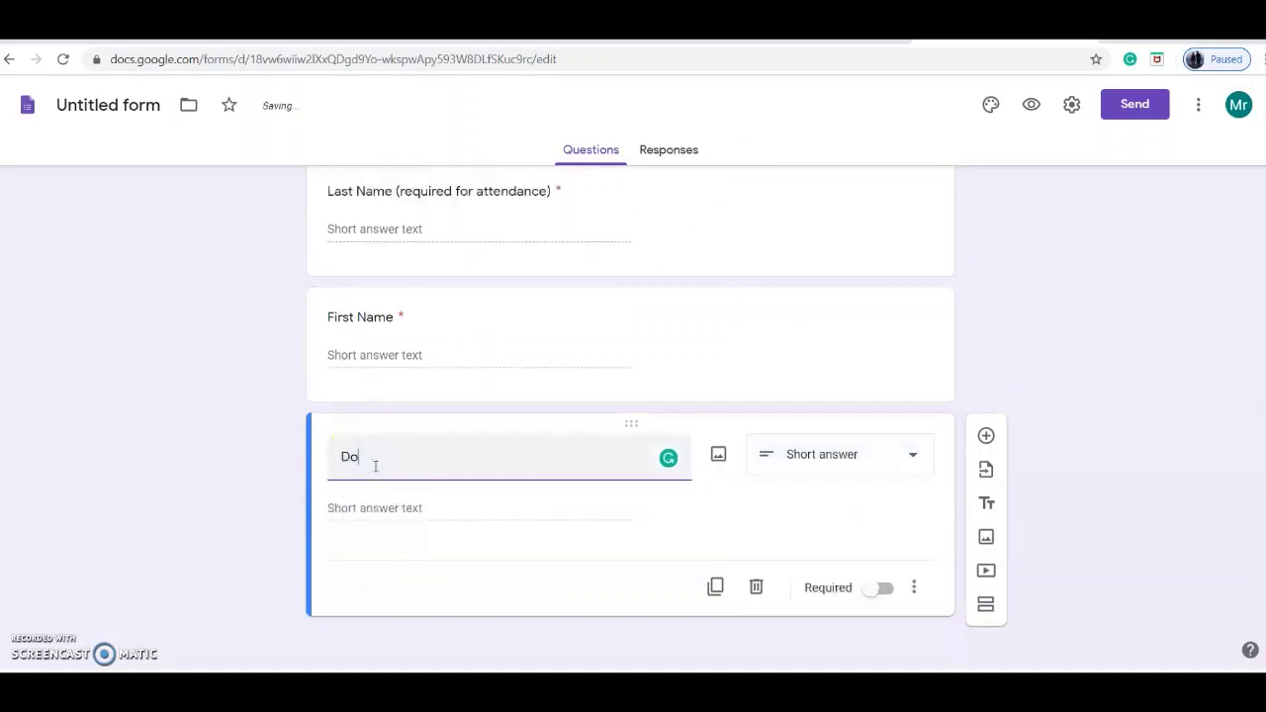
type("Do you require a")
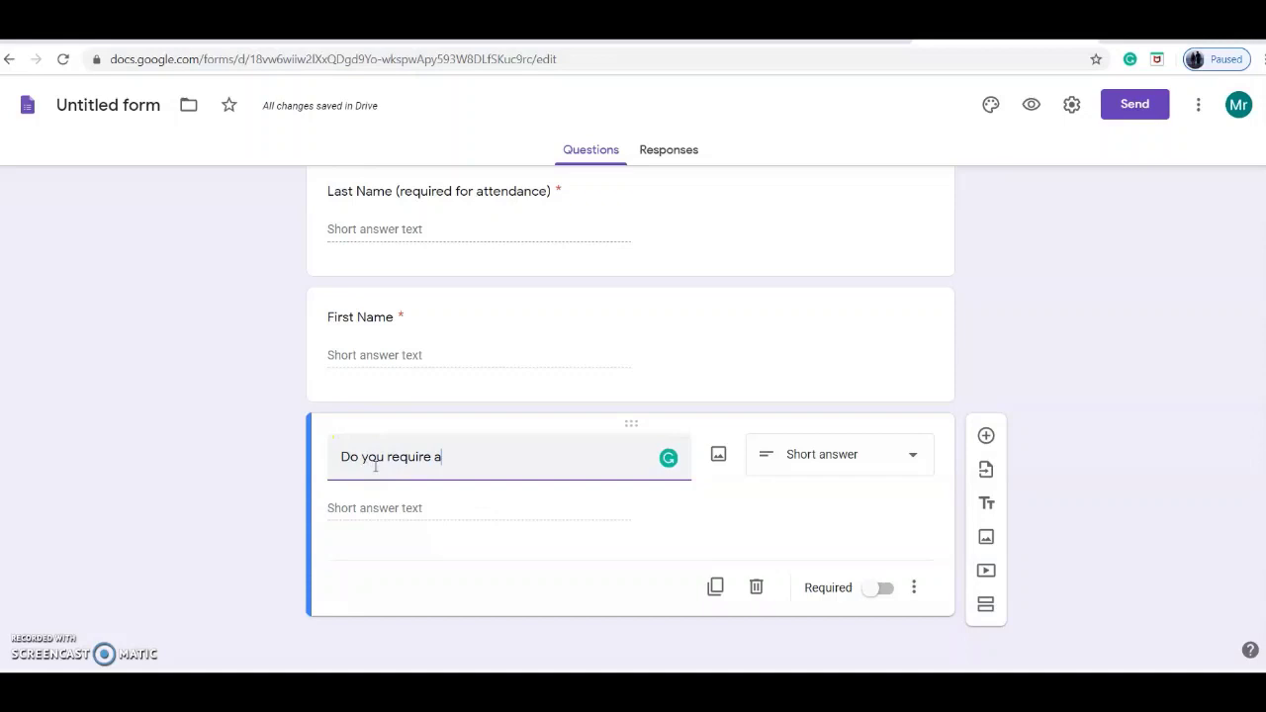
type("dditional help wi")
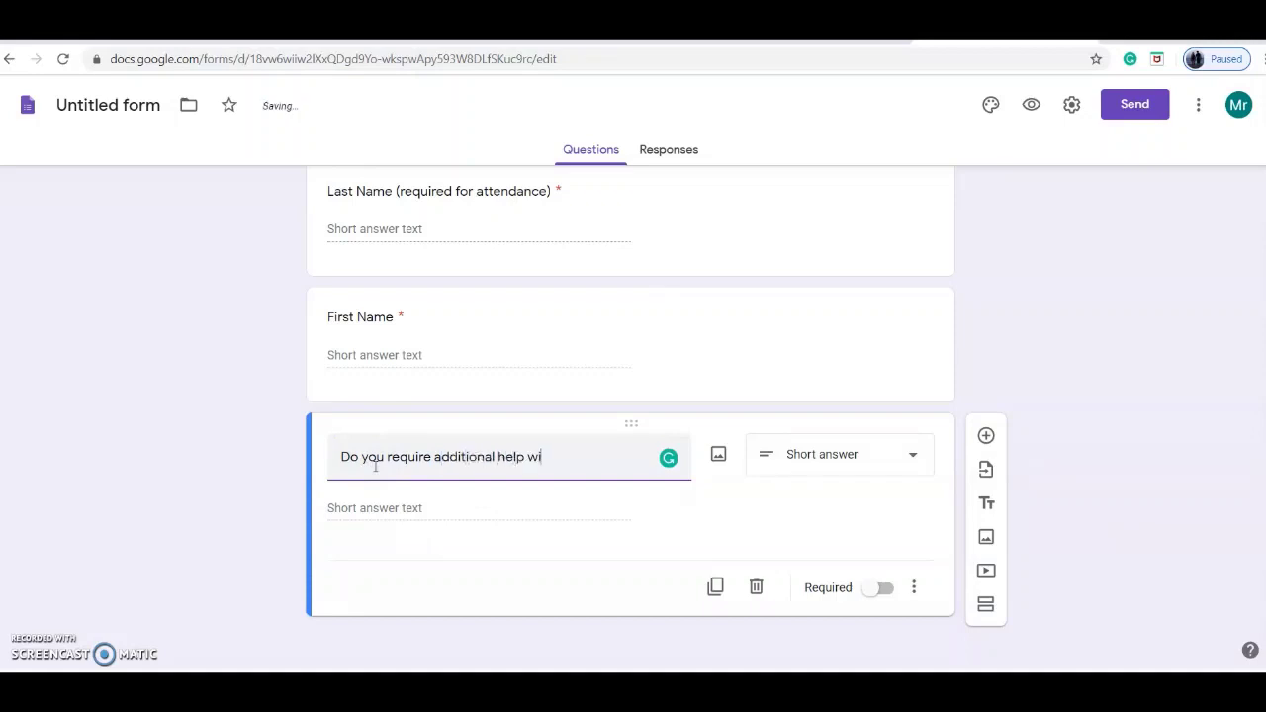
type("th this week's work")
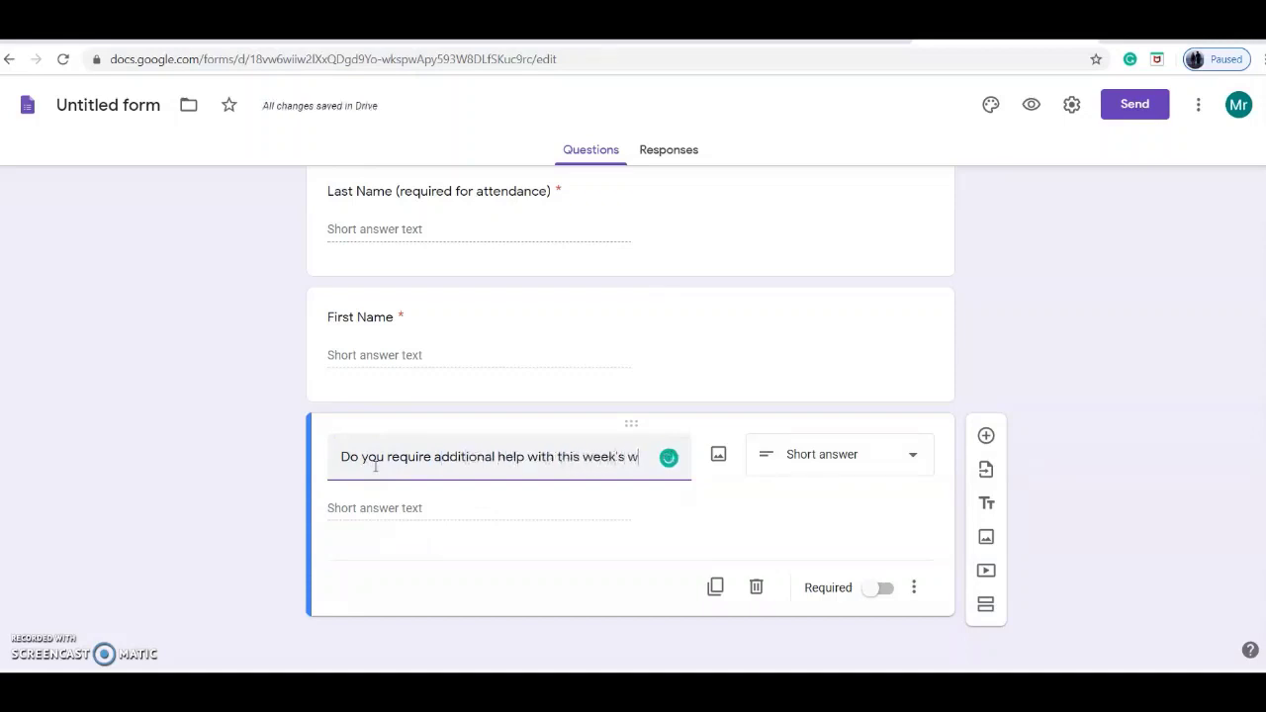
left_click(336, 512)
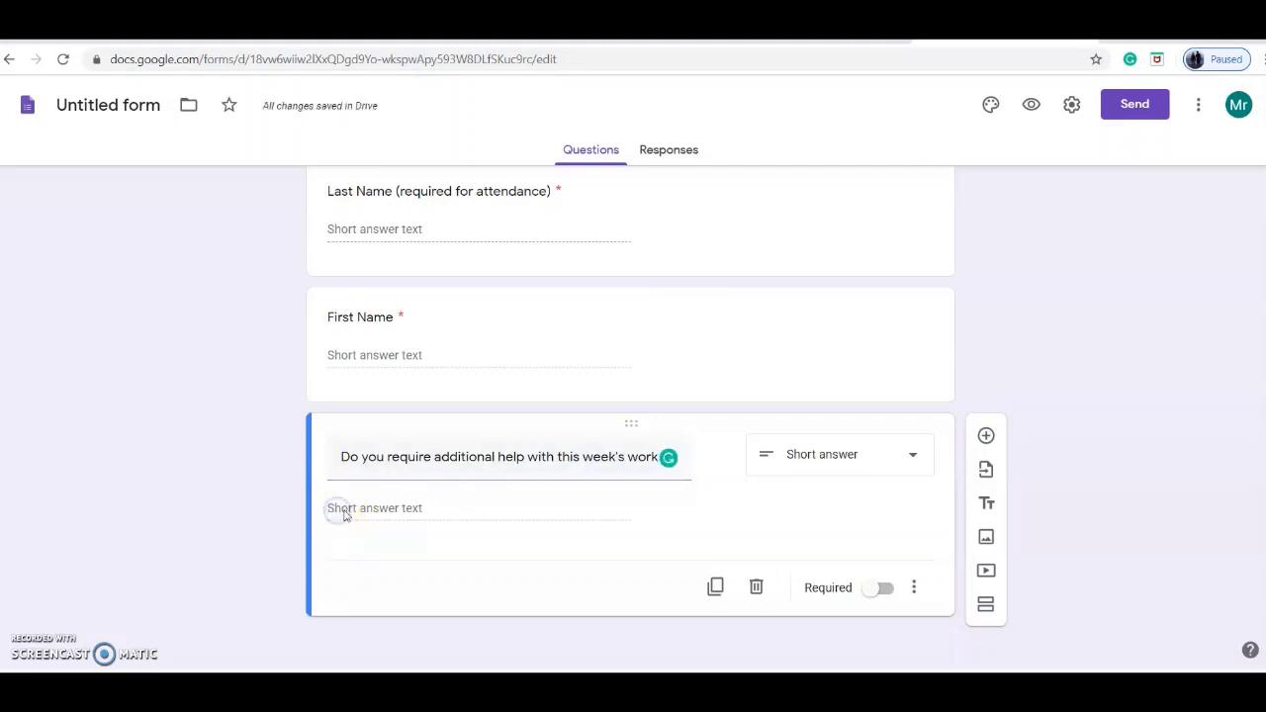
left_click(475, 471)
left_click(389, 508)
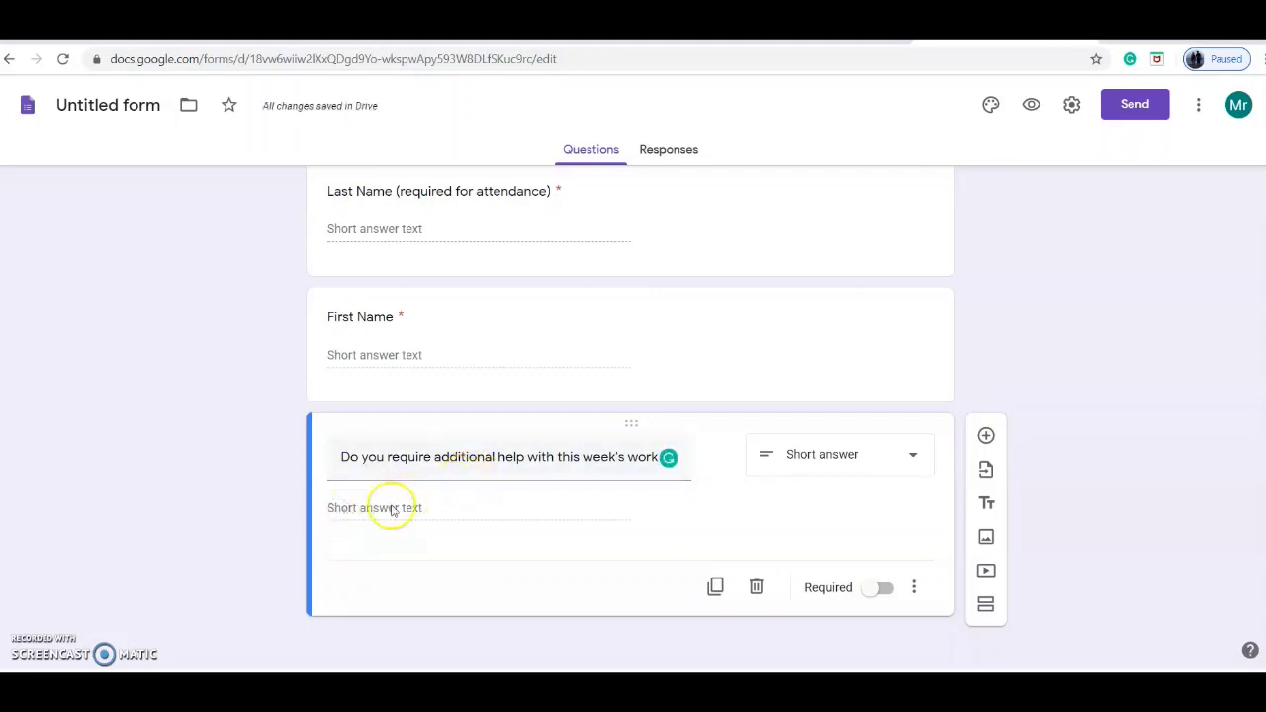
left_click(486, 472)
left_click(390, 502)
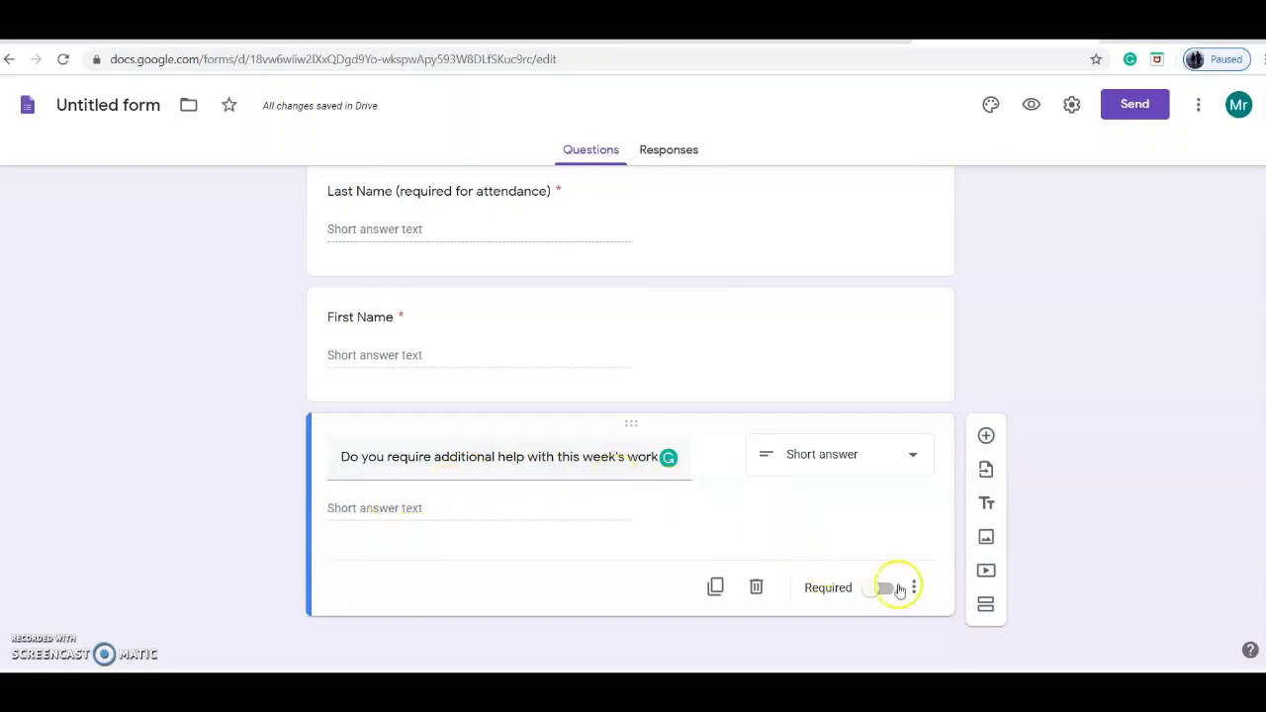
left_click(882, 589)
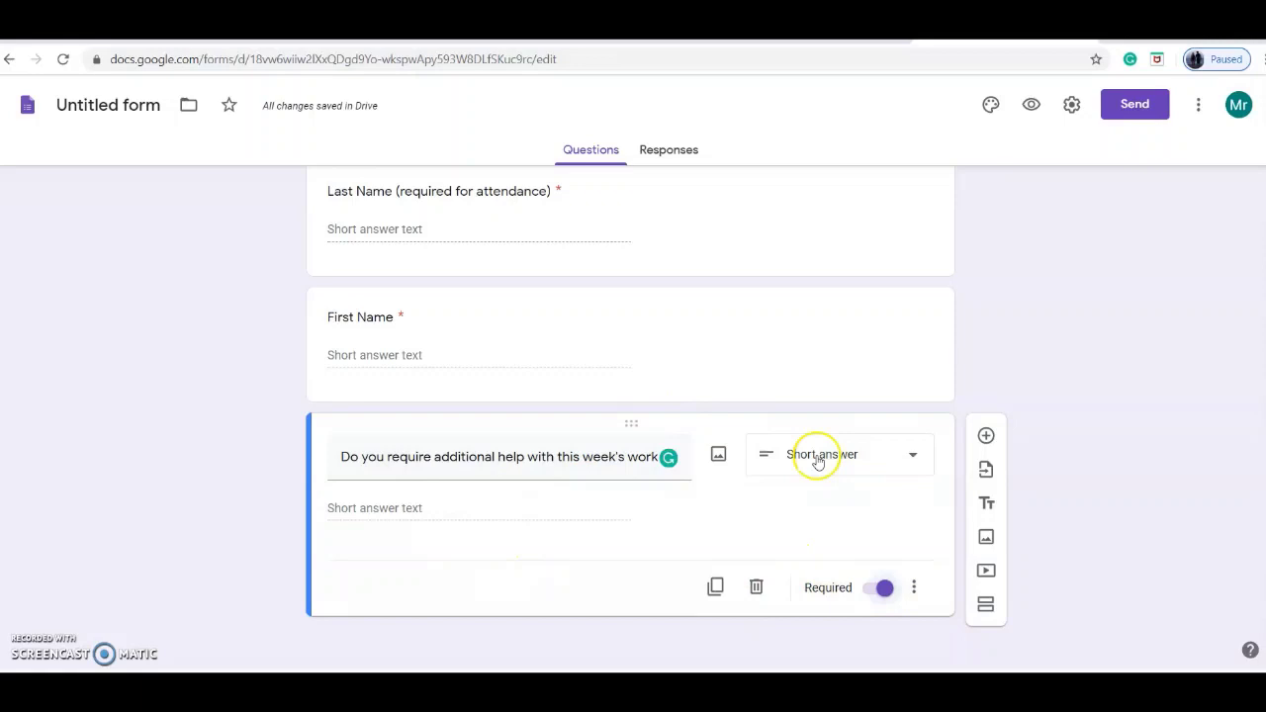
scroll(626, 394, "up", 1)
scroll(626, 394, "up", 4)
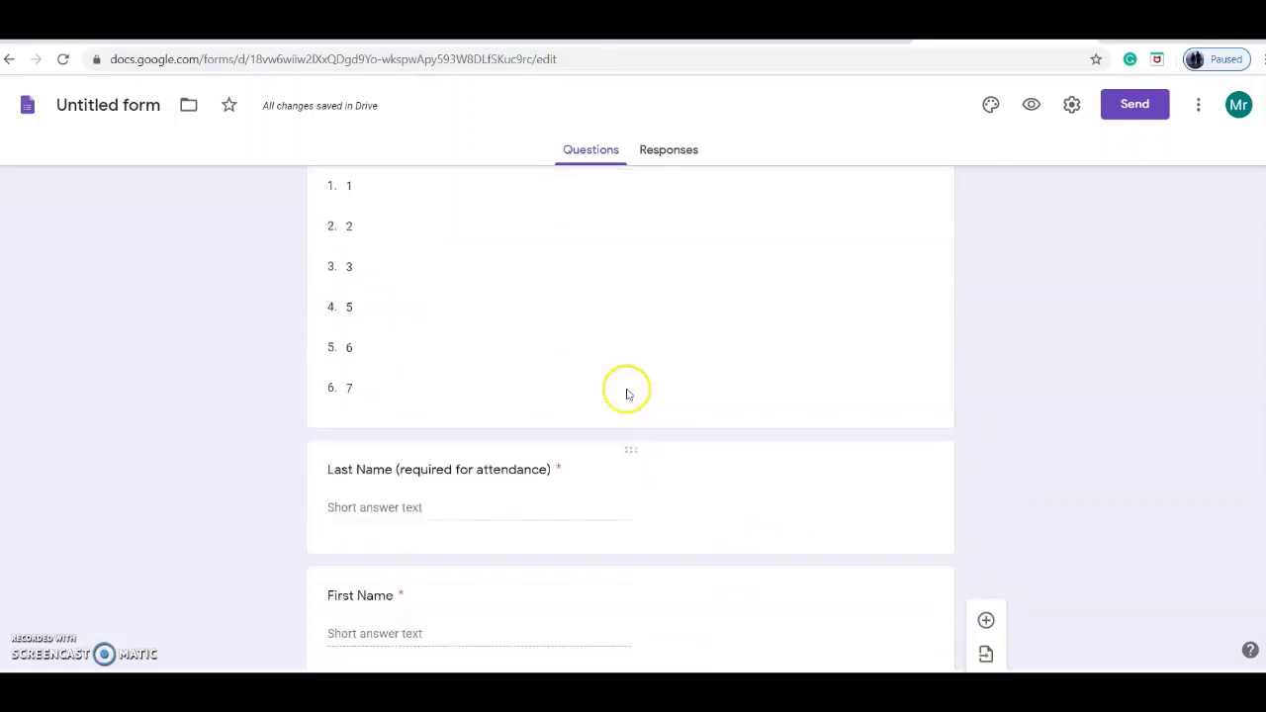
scroll(676, 404, "down", 4)
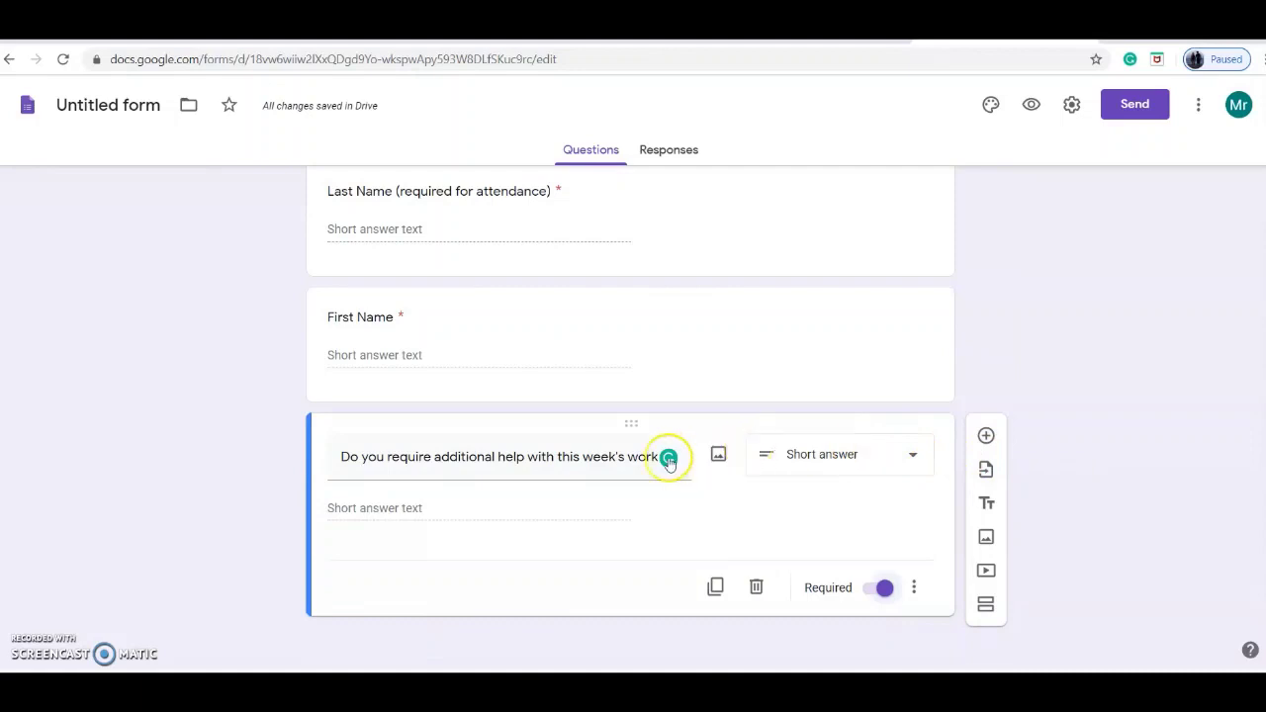
scroll(871, 392, "up", 5)
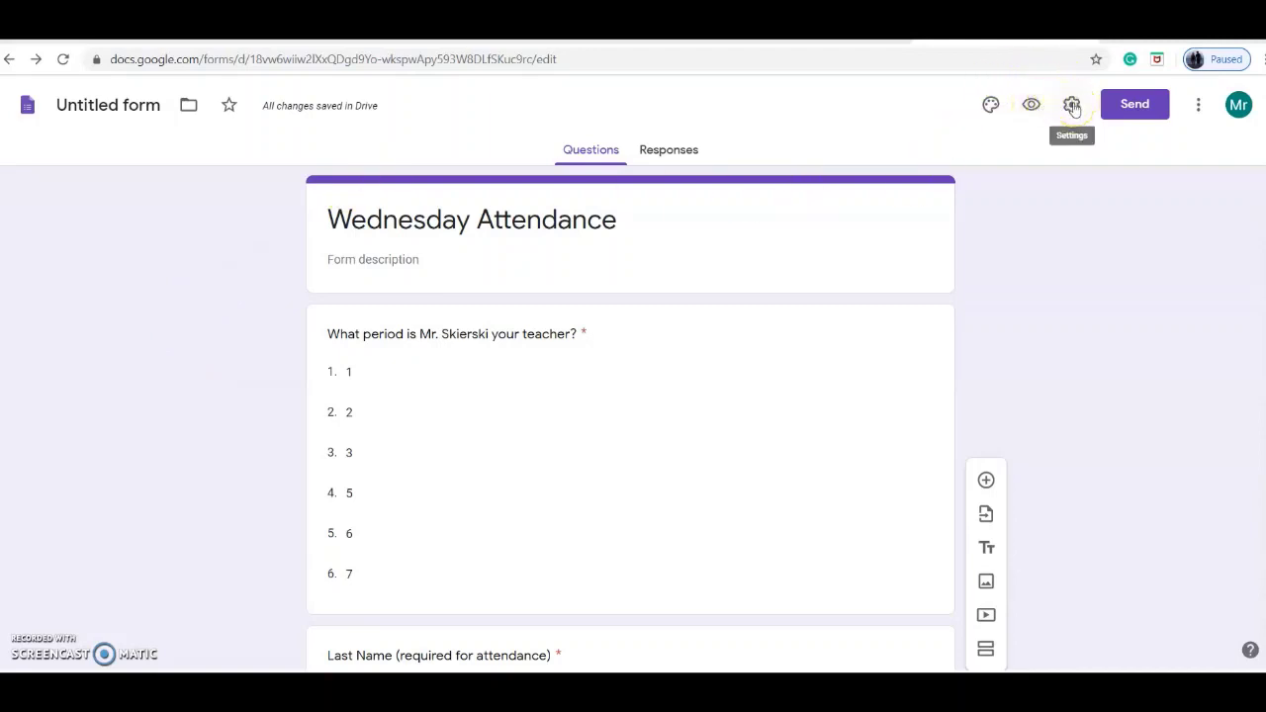
Step: Turn on 'Limit to 1 response' in the form settings and save
left_click(1071, 106)
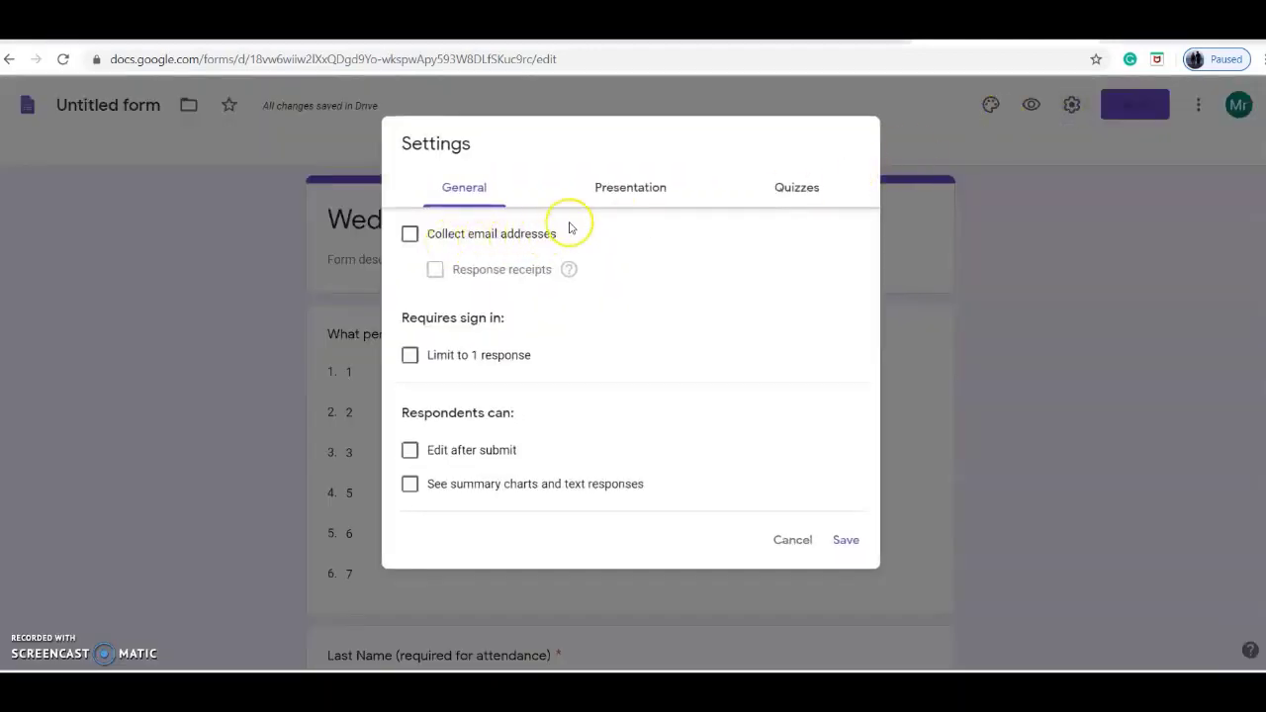
left_click(410, 356)
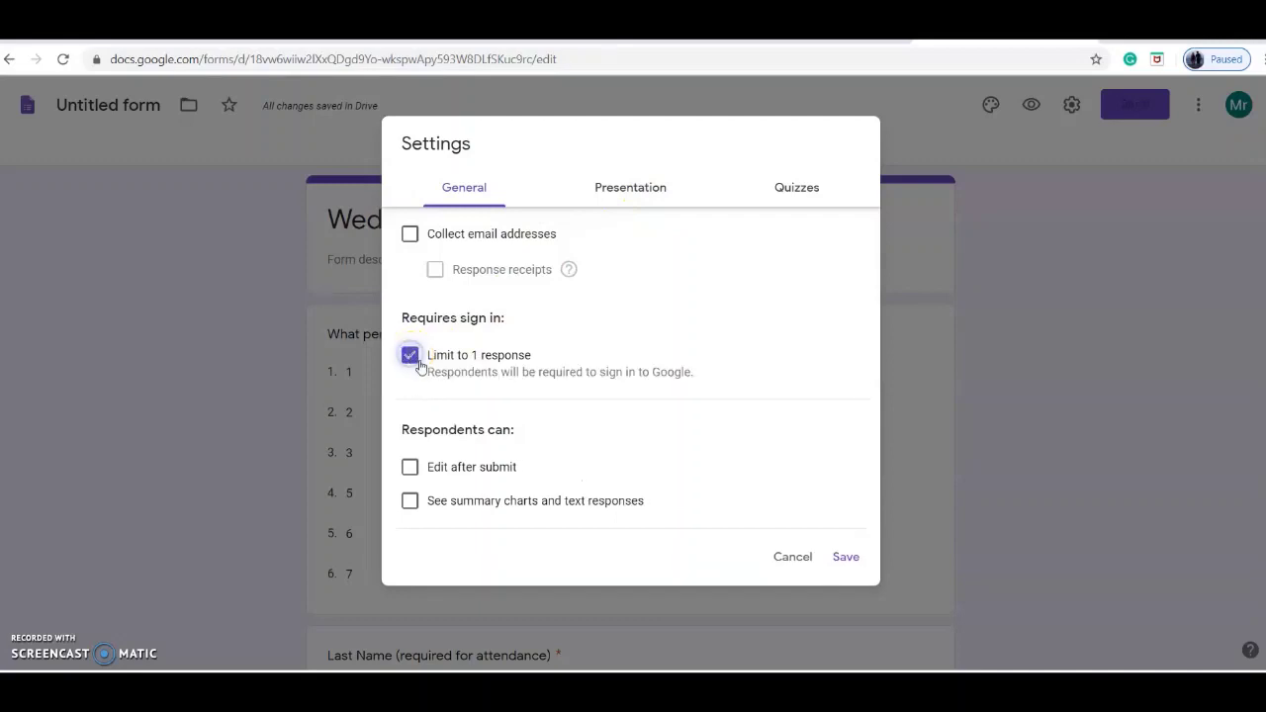
left_click(846, 558)
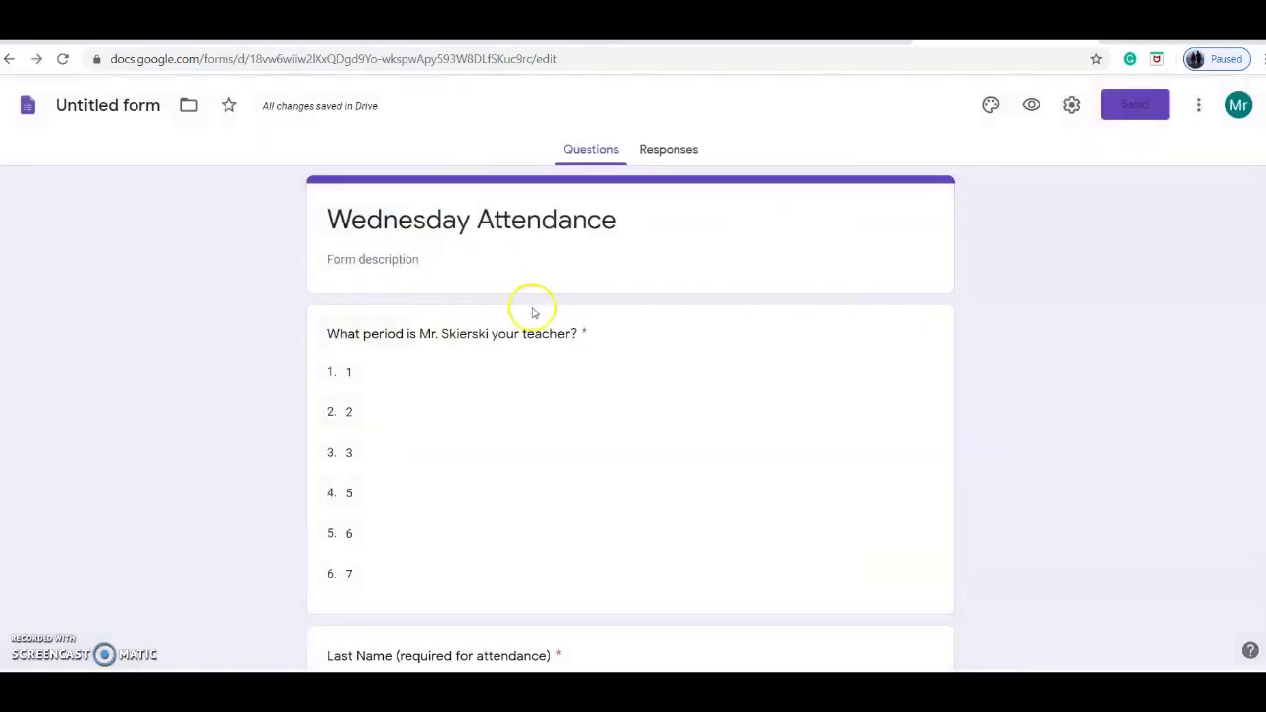
Step: Name the file 'Wednesday Attendance' and extend the form title to 'Wednesday Attendance March 28'
left_click(141, 105)
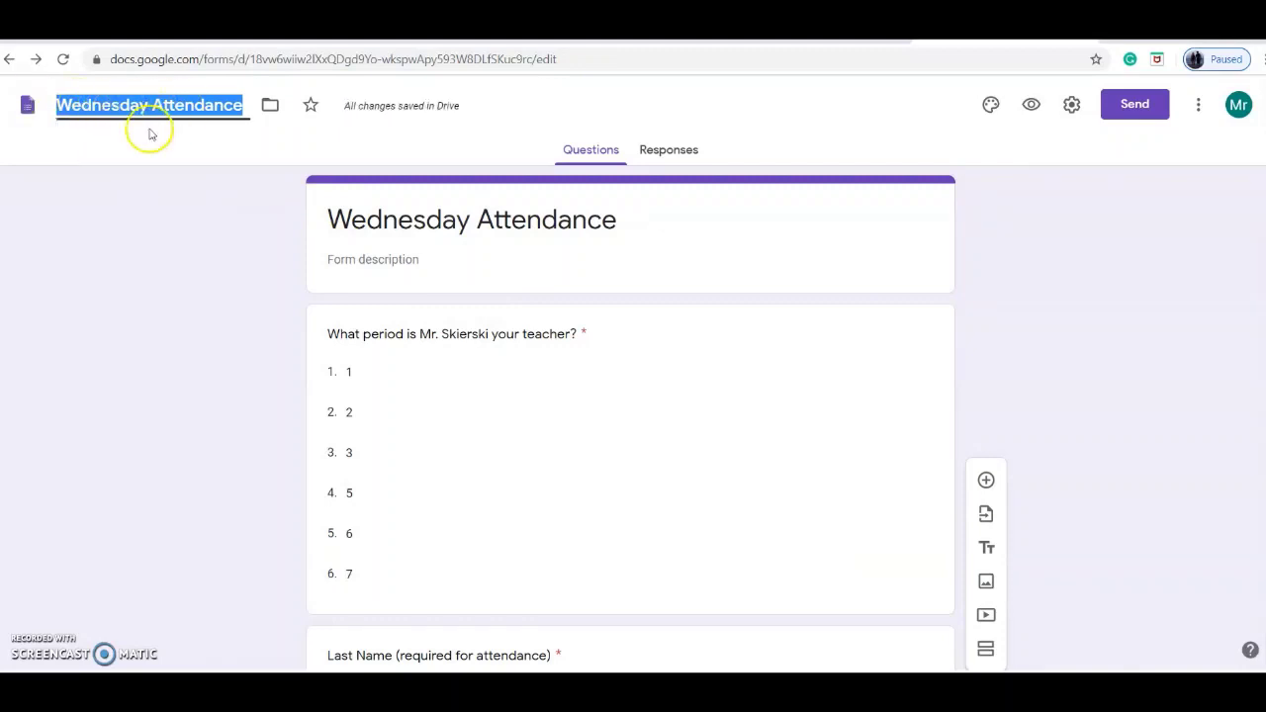
left_click(153, 149)
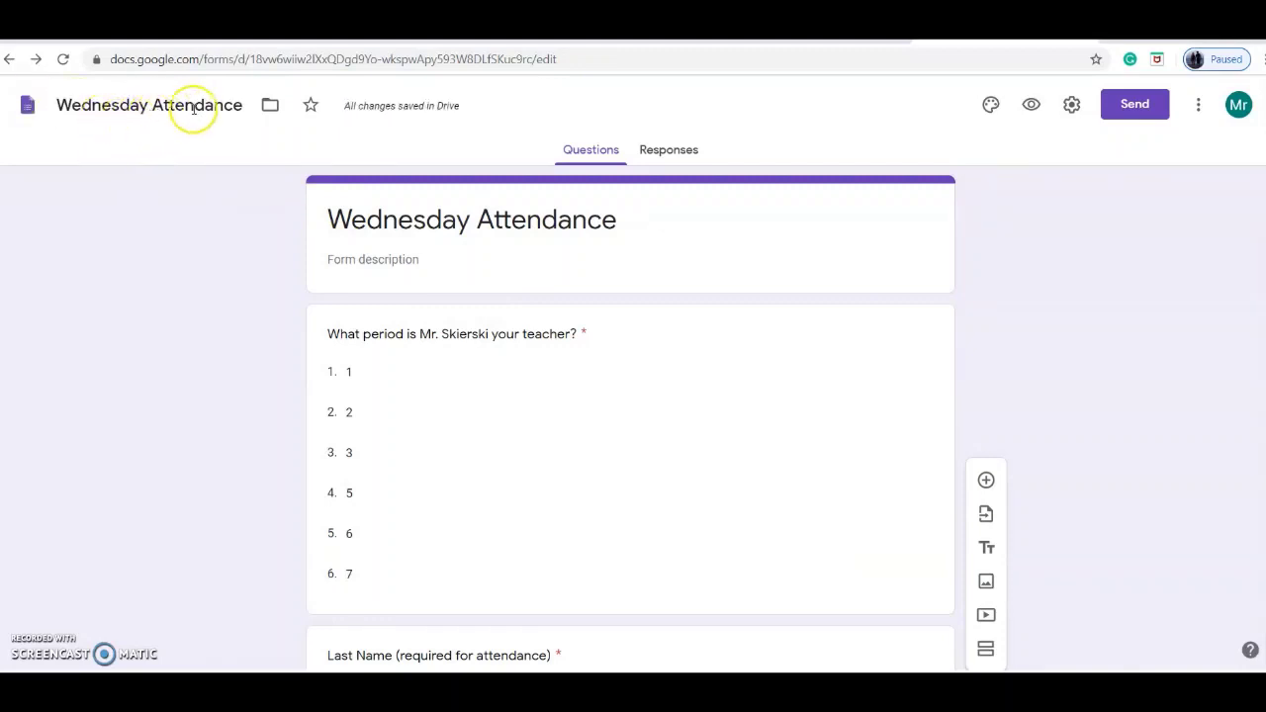
left_click(584, 226)
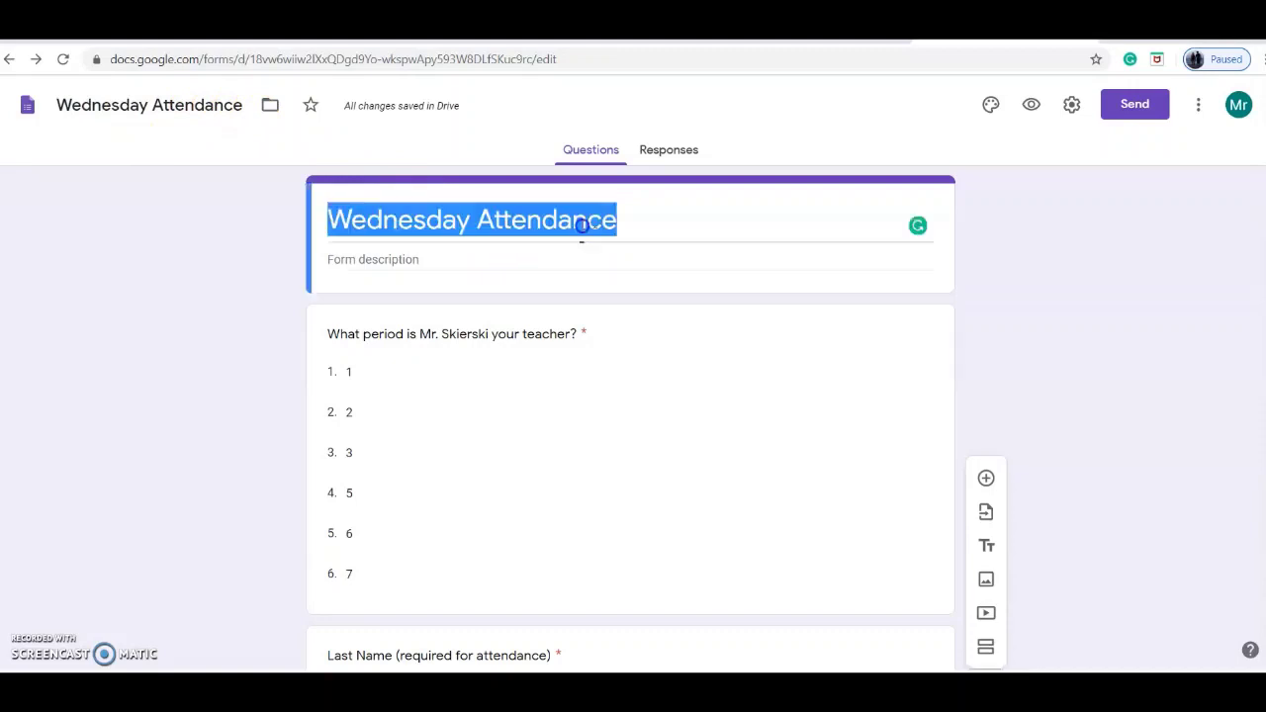
left_click(633, 218)
type("March 28")
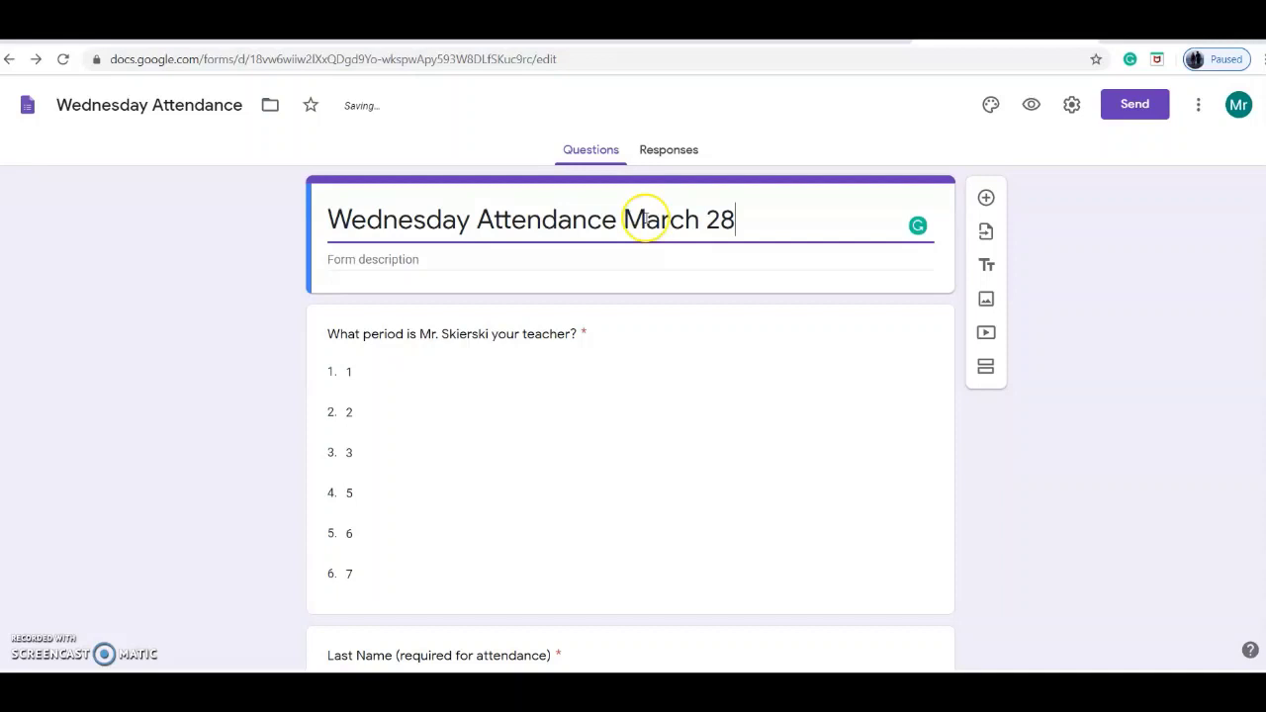
Step: Preview the form and submit a test response choosing period 5 and entering a last name
left_click(1031, 105)
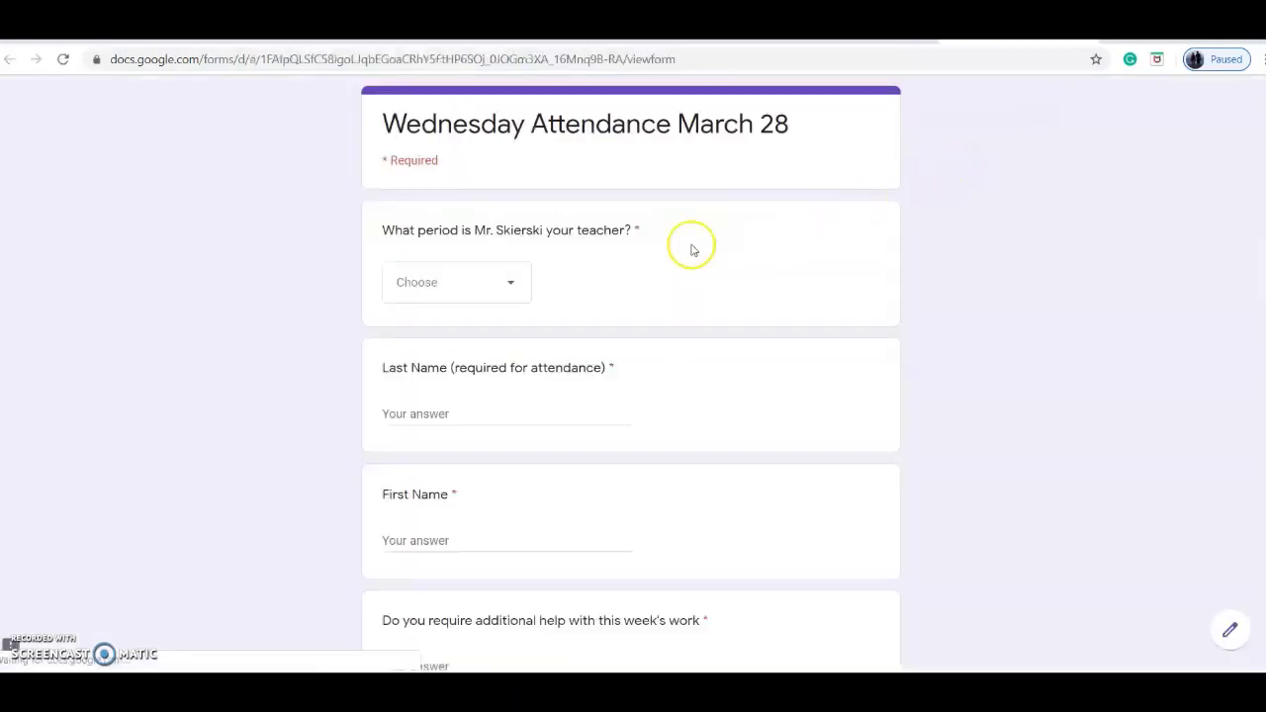
left_click(515, 286)
left_click(486, 455)
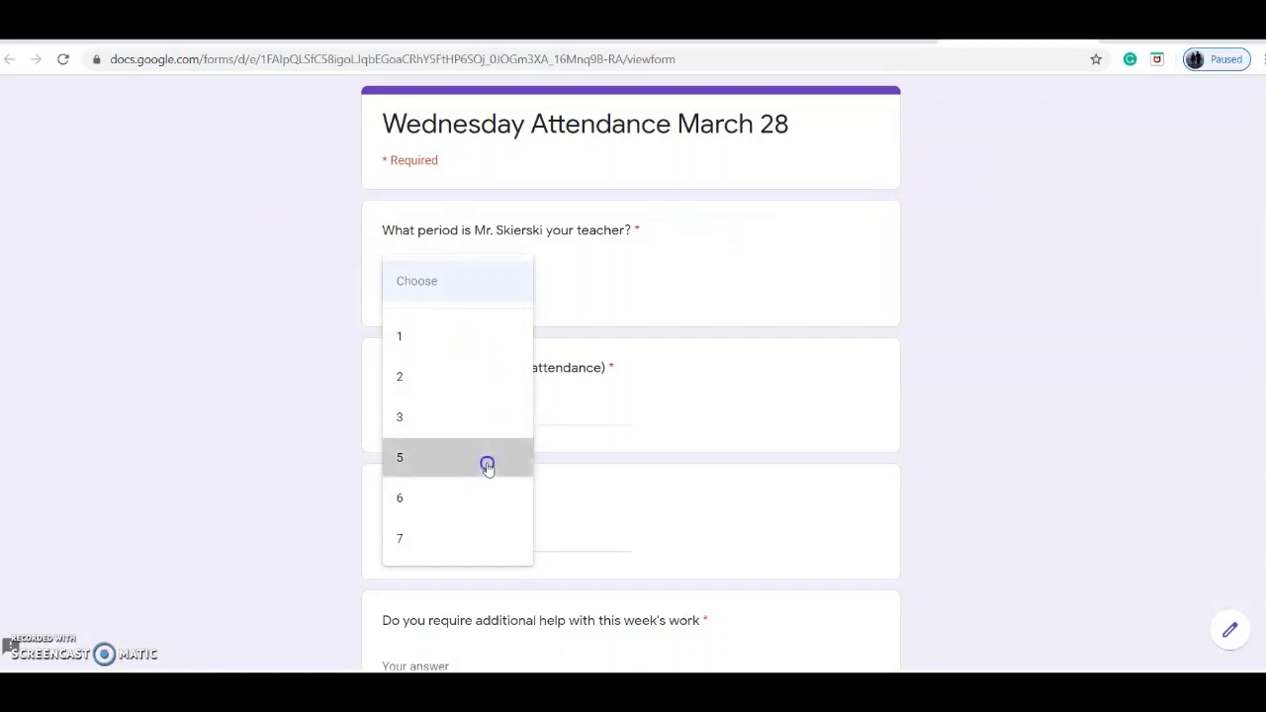
scroll(417, 288, "down", 3)
left_click(419, 249)
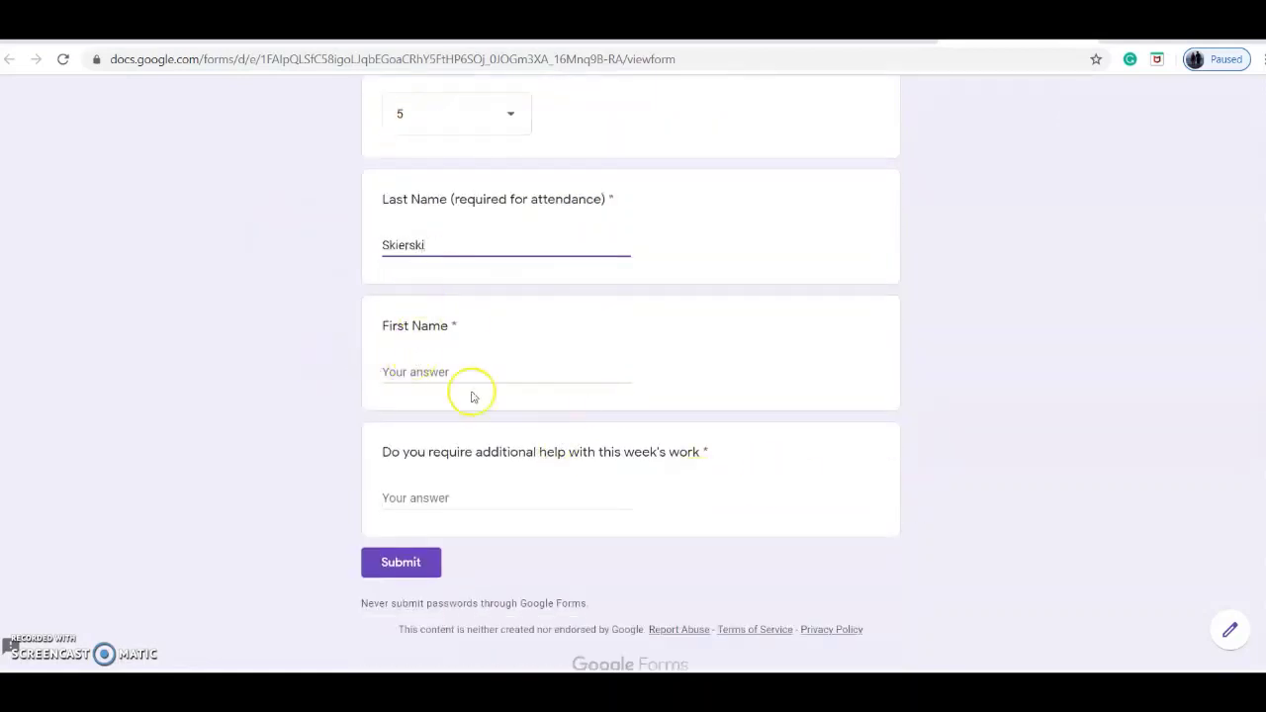
left_click(403, 562)
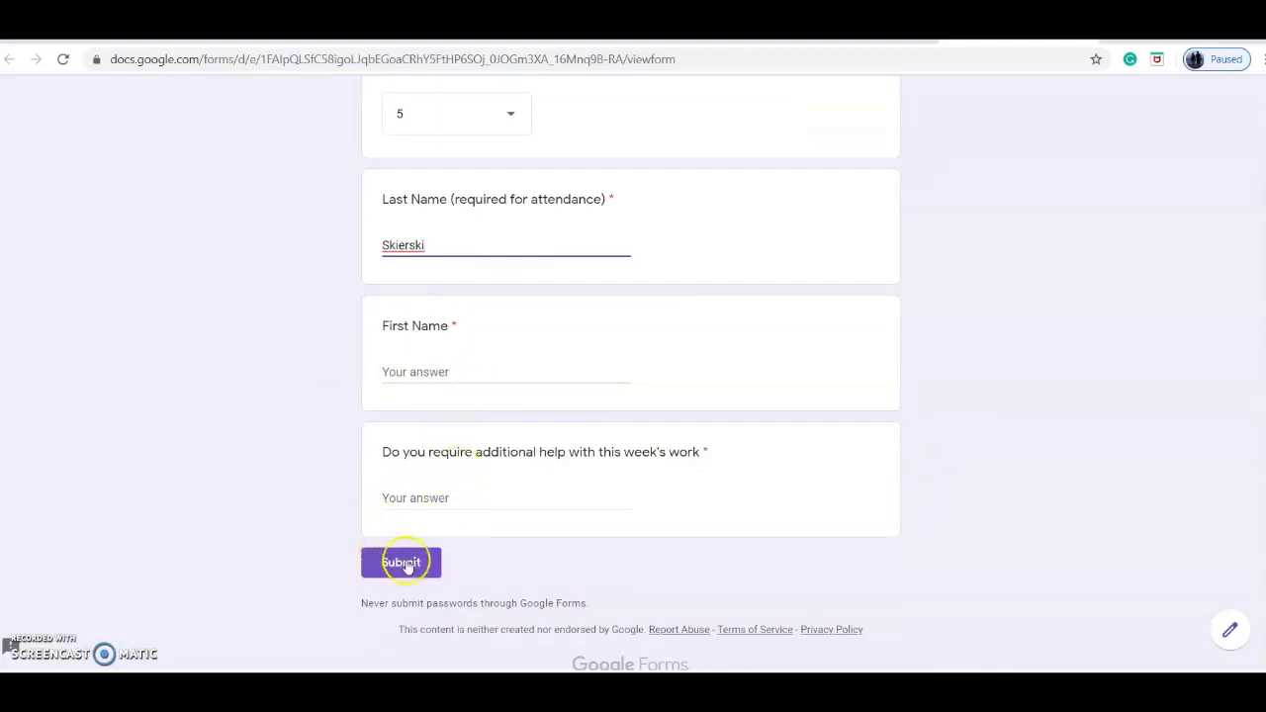
Step: Look over the submitted preview and close it with Ctrl+W to return to the editor
scroll(426, 435, "up", 1)
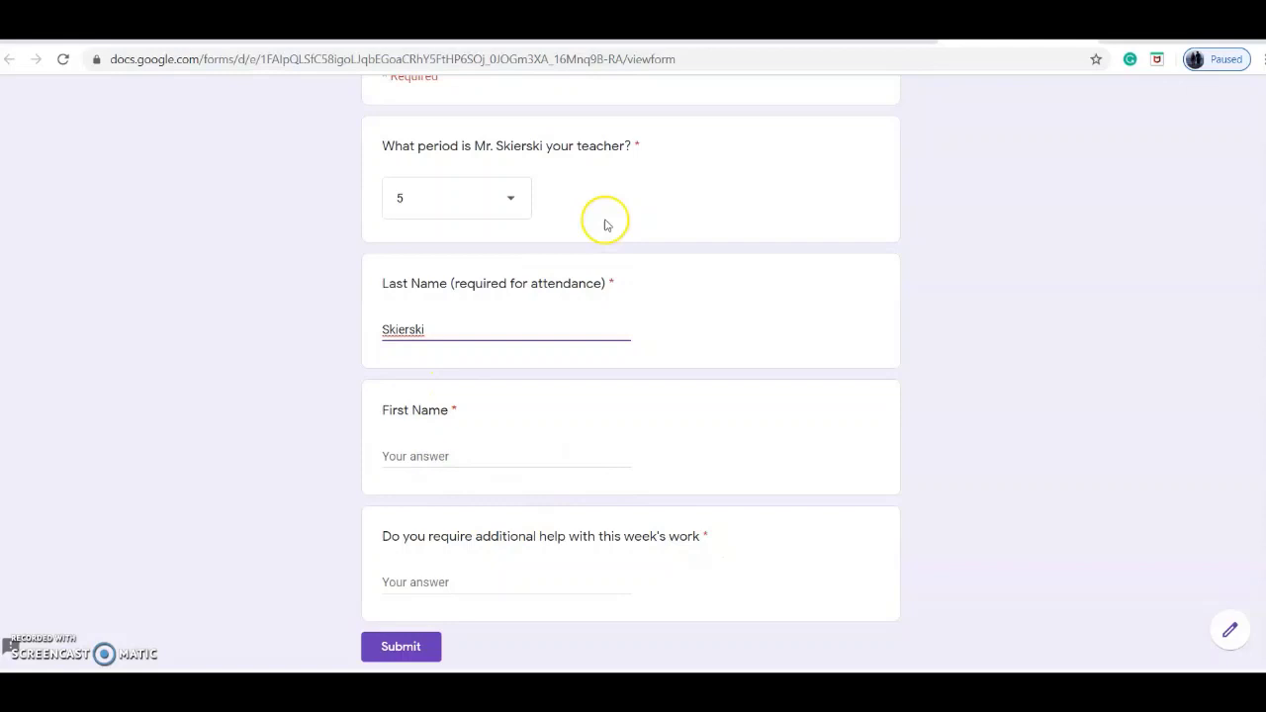
scroll(613, 223, "up", 1)
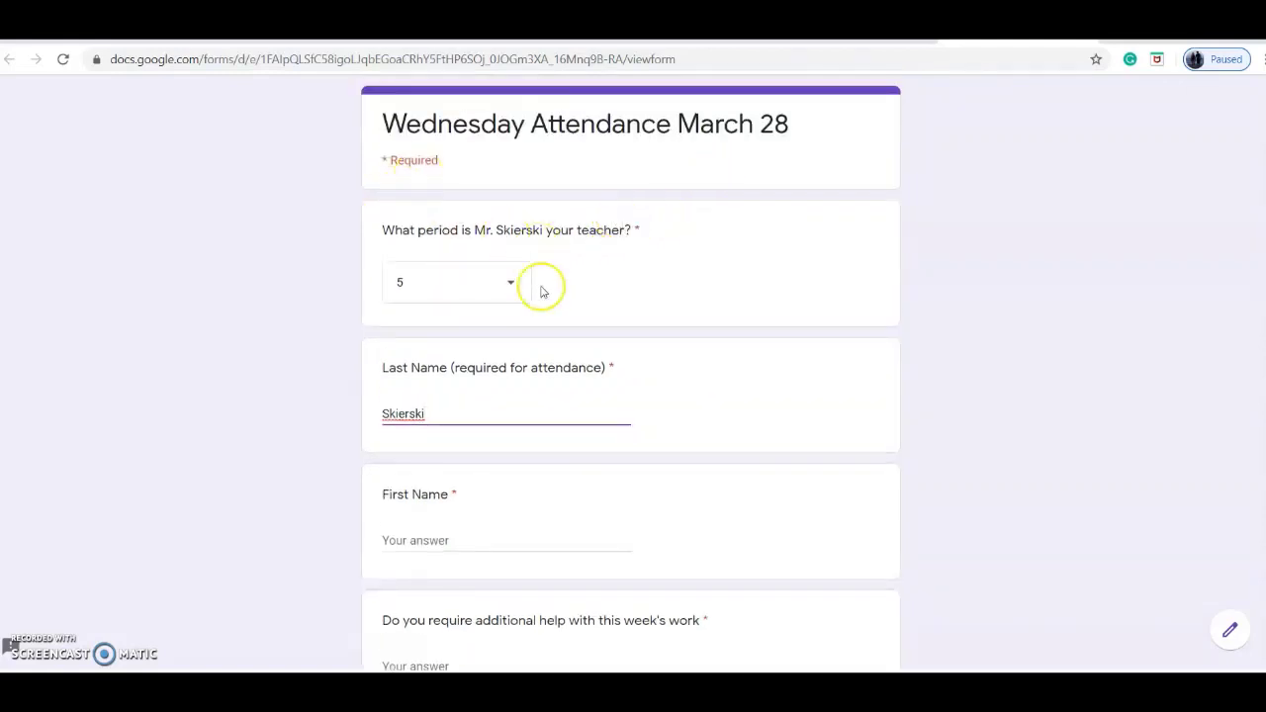
scroll(455, 277, "down", 2)
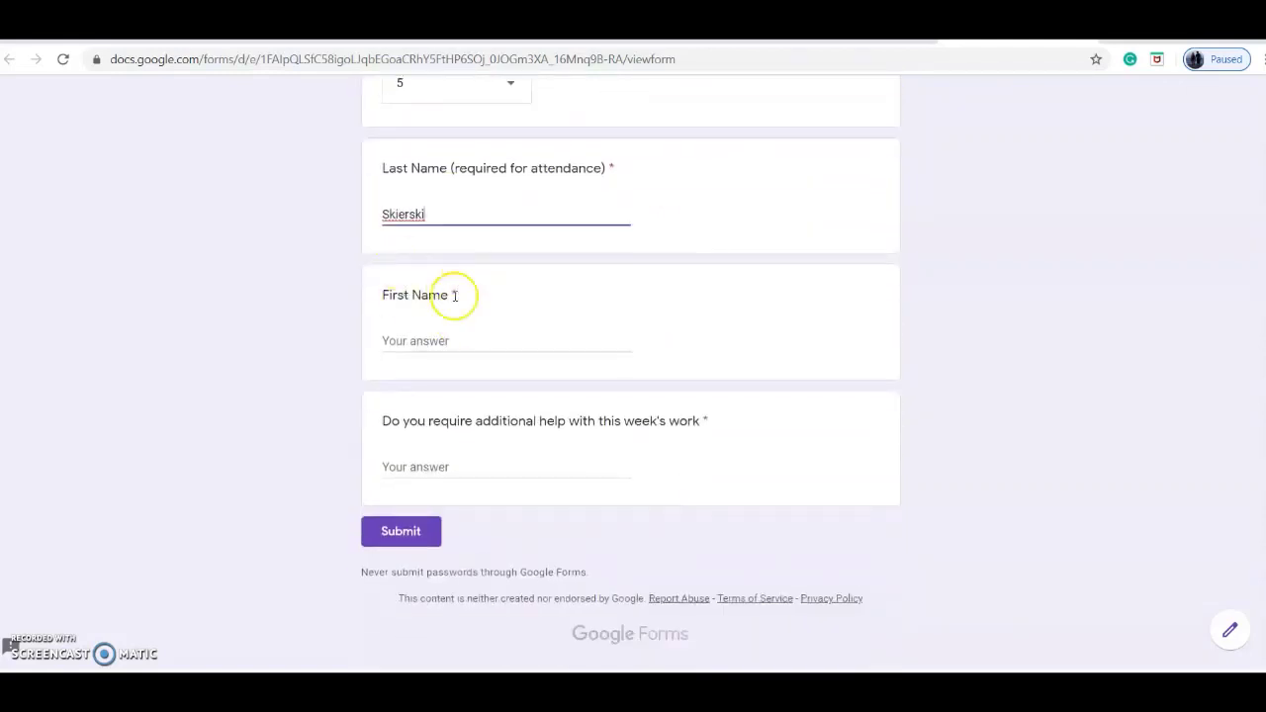
scroll(558, 313, "up", 1)
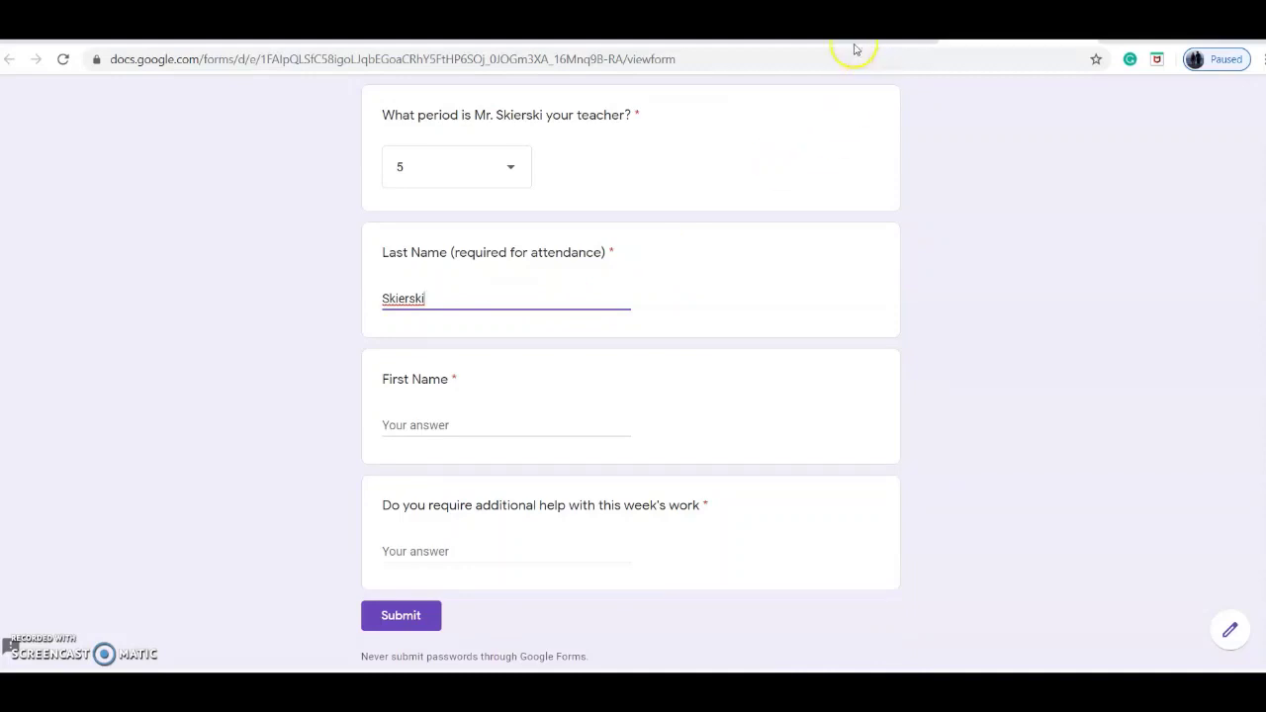
key("ctrl+w")
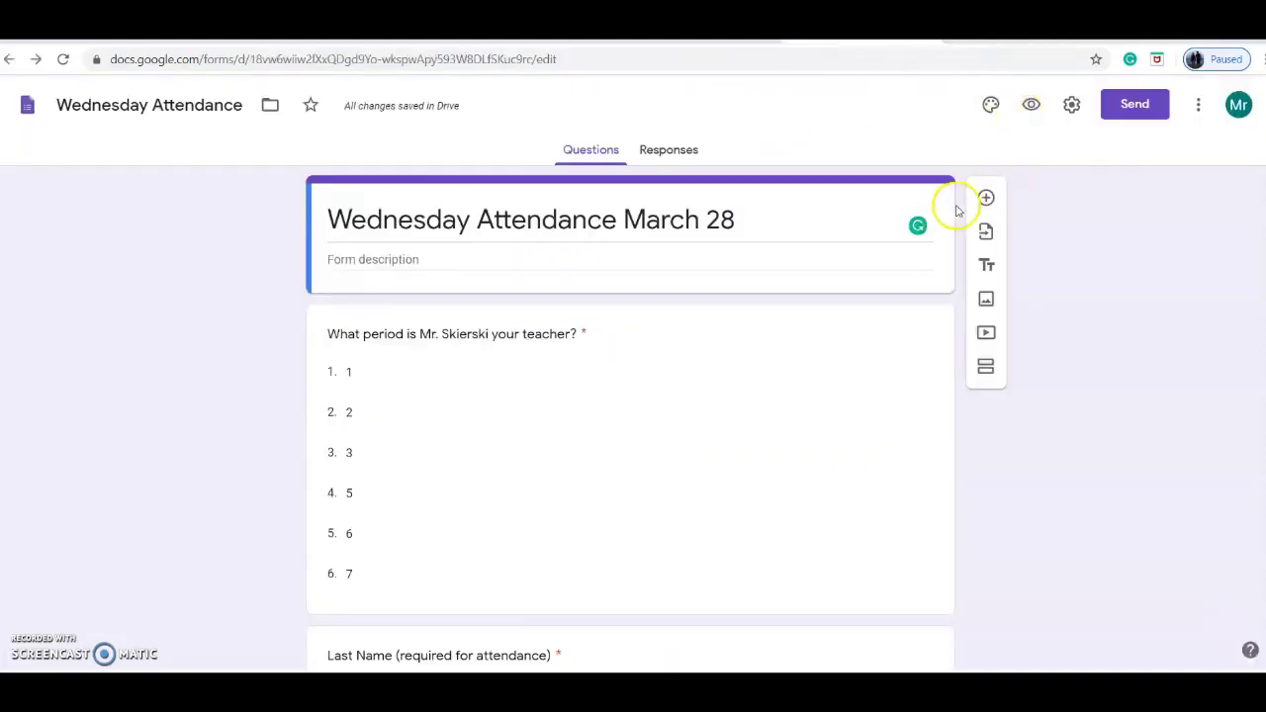
Step: Open the Send dialog and compare the embed HTML option with the Link option
left_click(1144, 109)
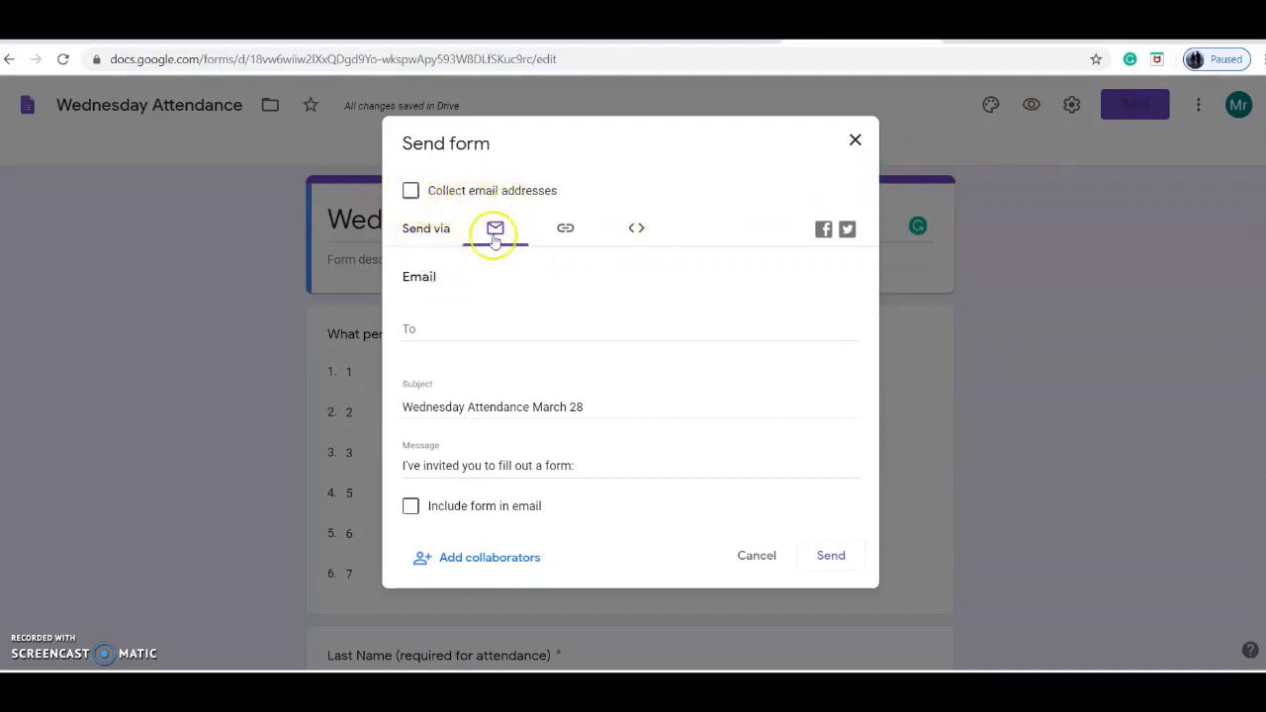
left_click(636, 230)
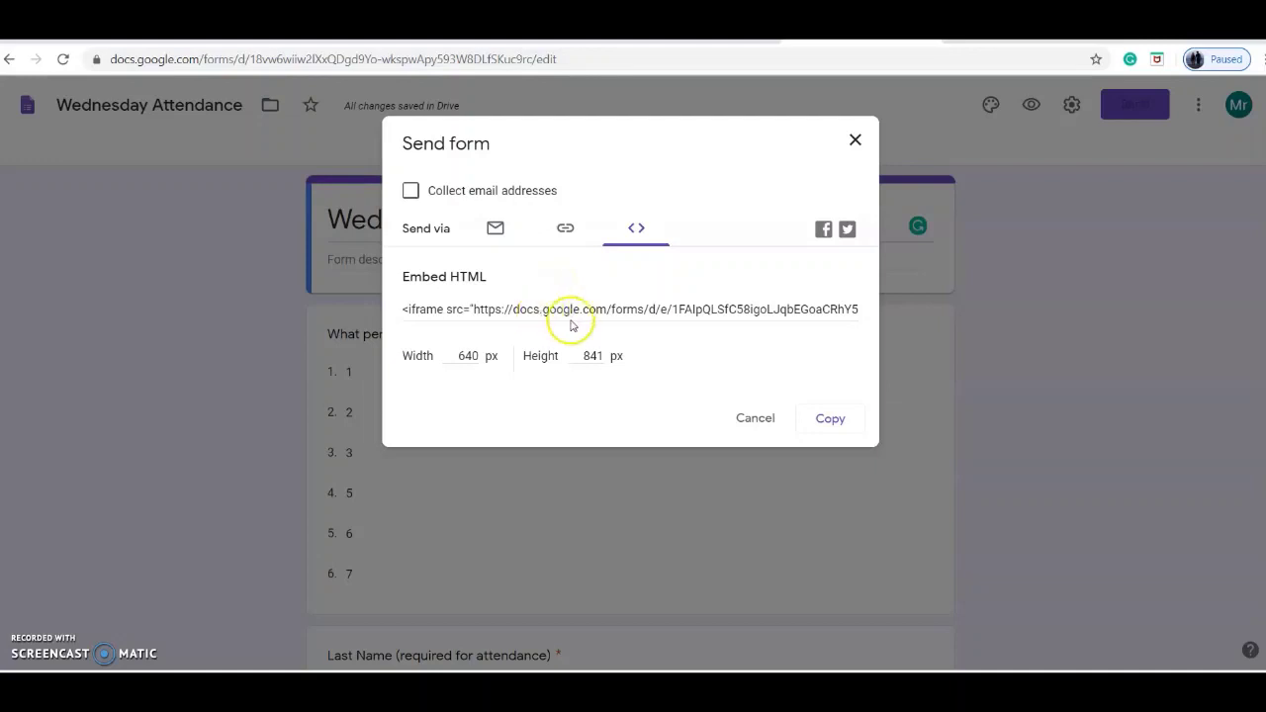
left_click(567, 231)
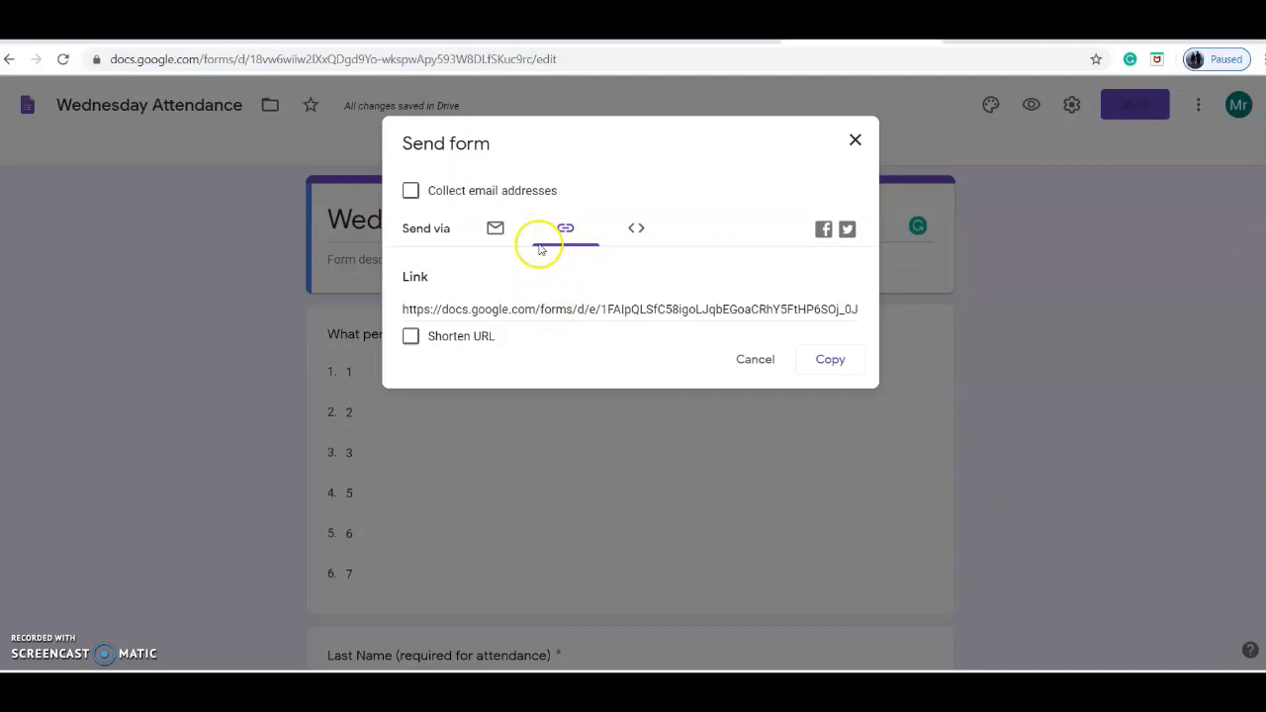
Step: Shorten the form URL and copy the forms.gle link to the clipboard
left_click(541, 315)
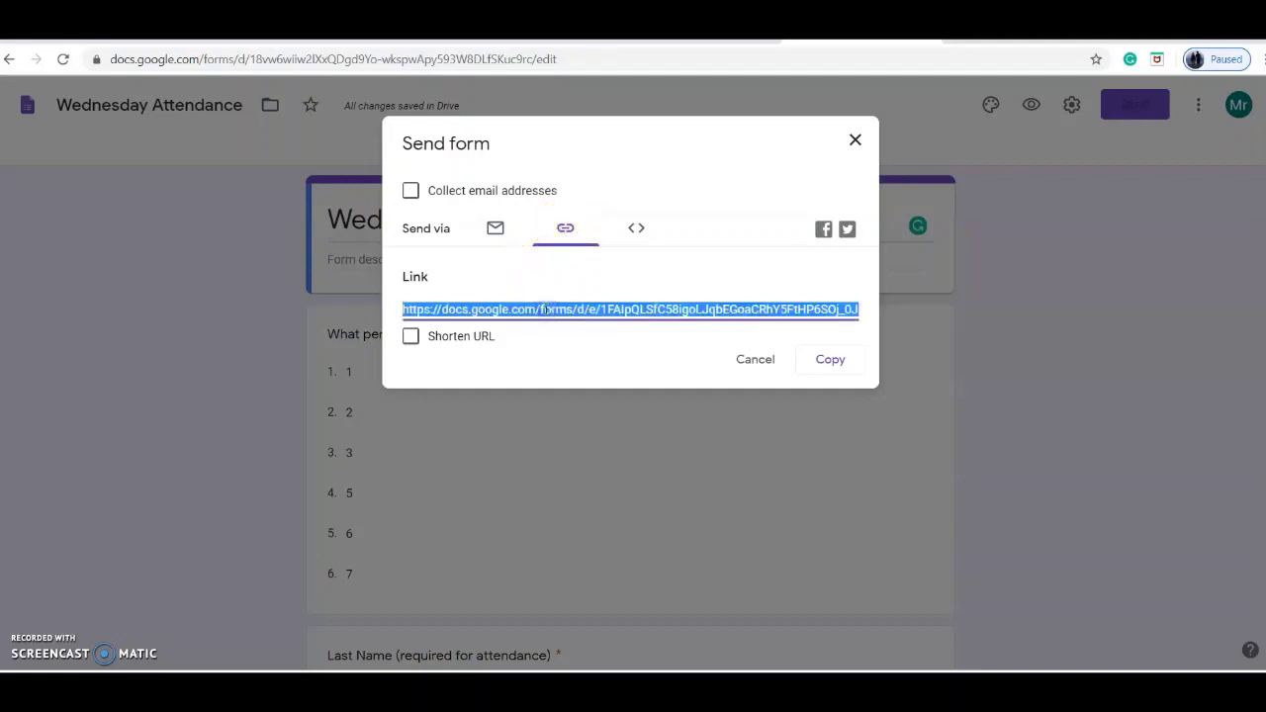
left_click(600, 350)
left_click(829, 359)
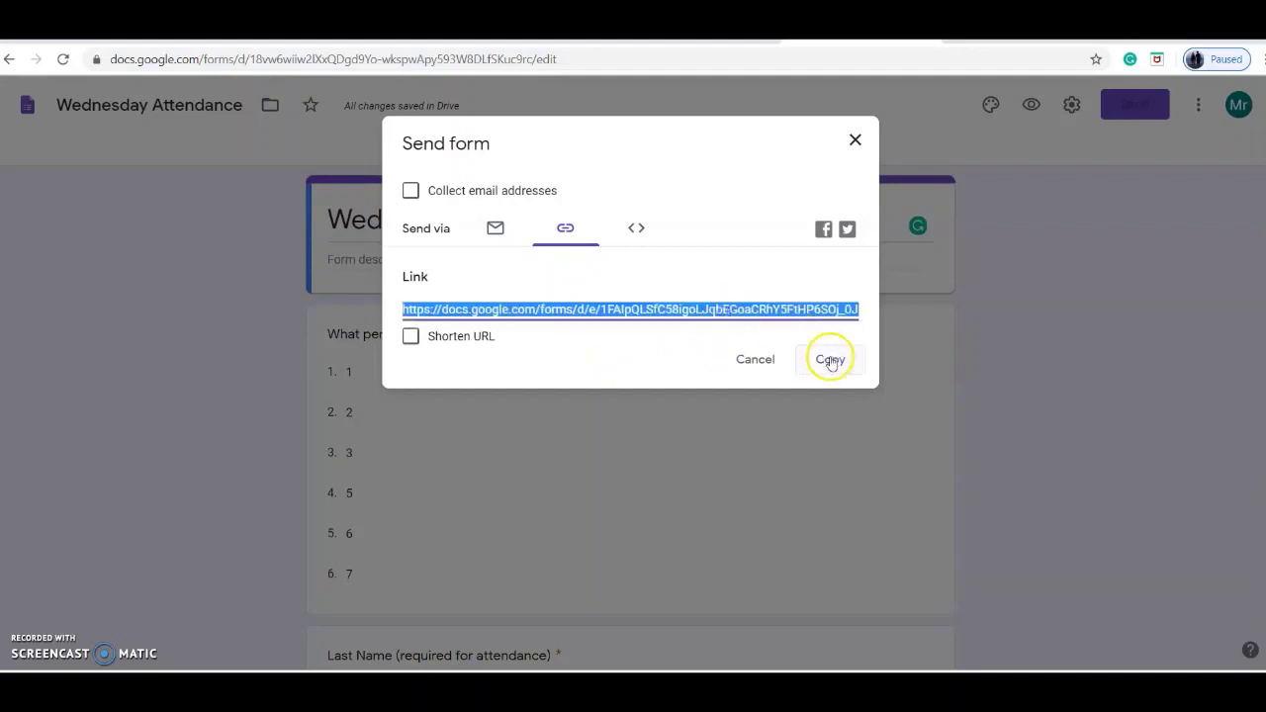
left_click(410, 337)
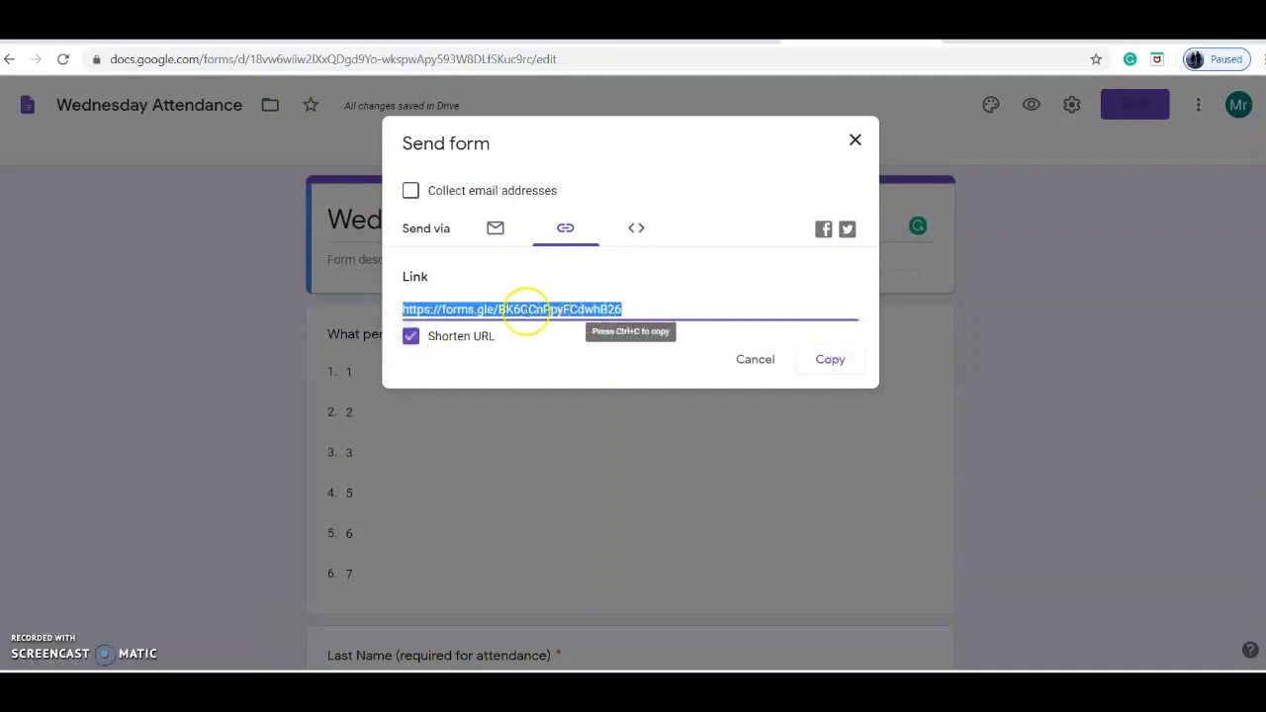
left_click(829, 359)
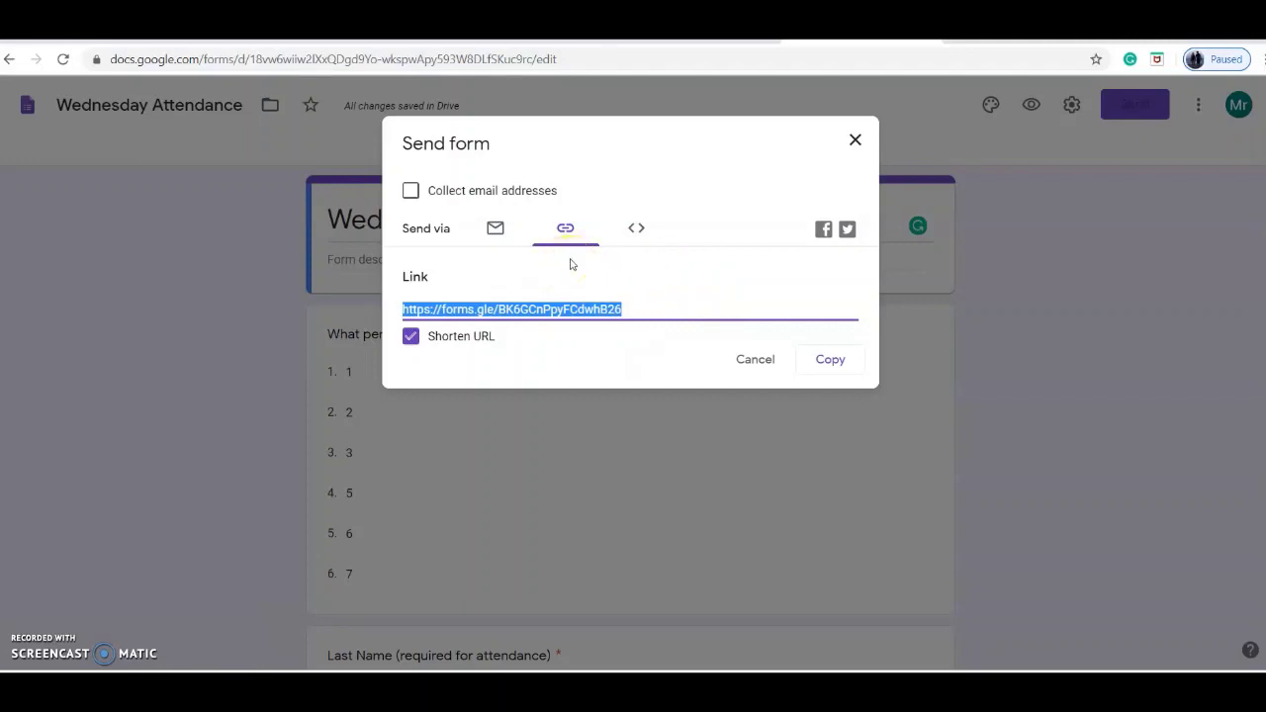
Step: Prefix the email subject with 'Class name and' to read 'Class name and Wednesday 3/28 Attendance'
left_click(856, 140)
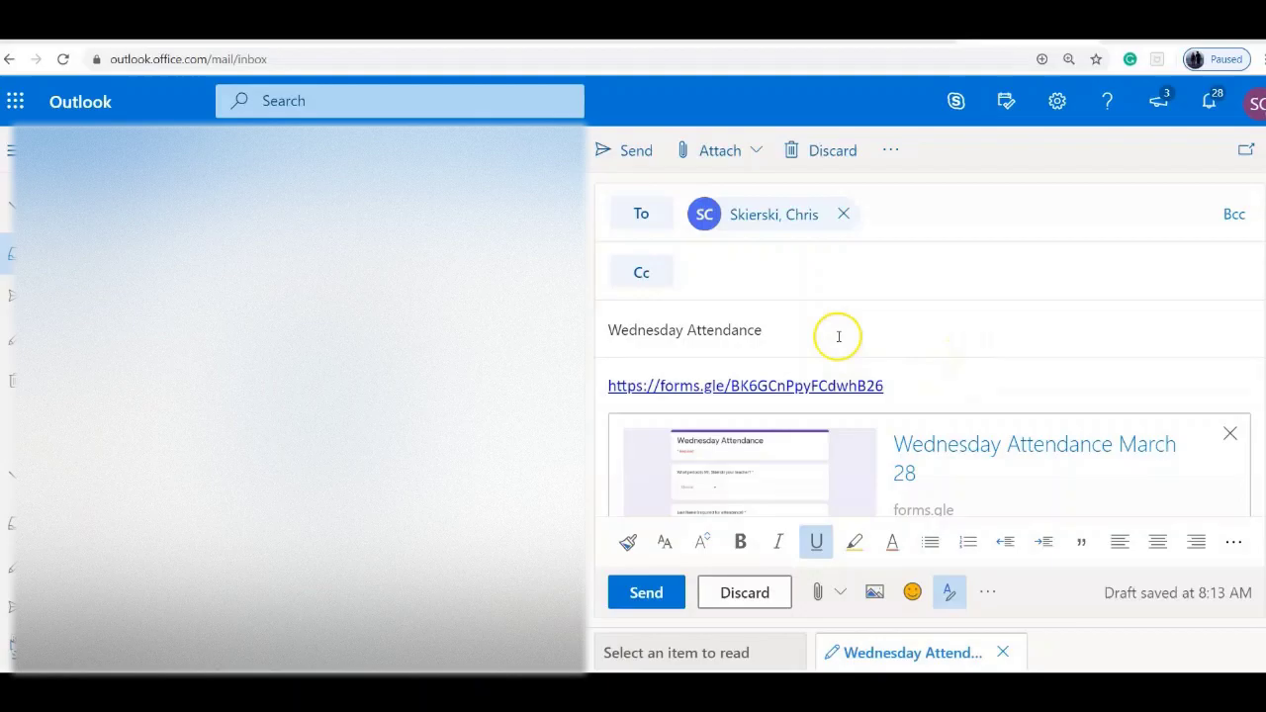
left_click(610, 329)
type("Class name")
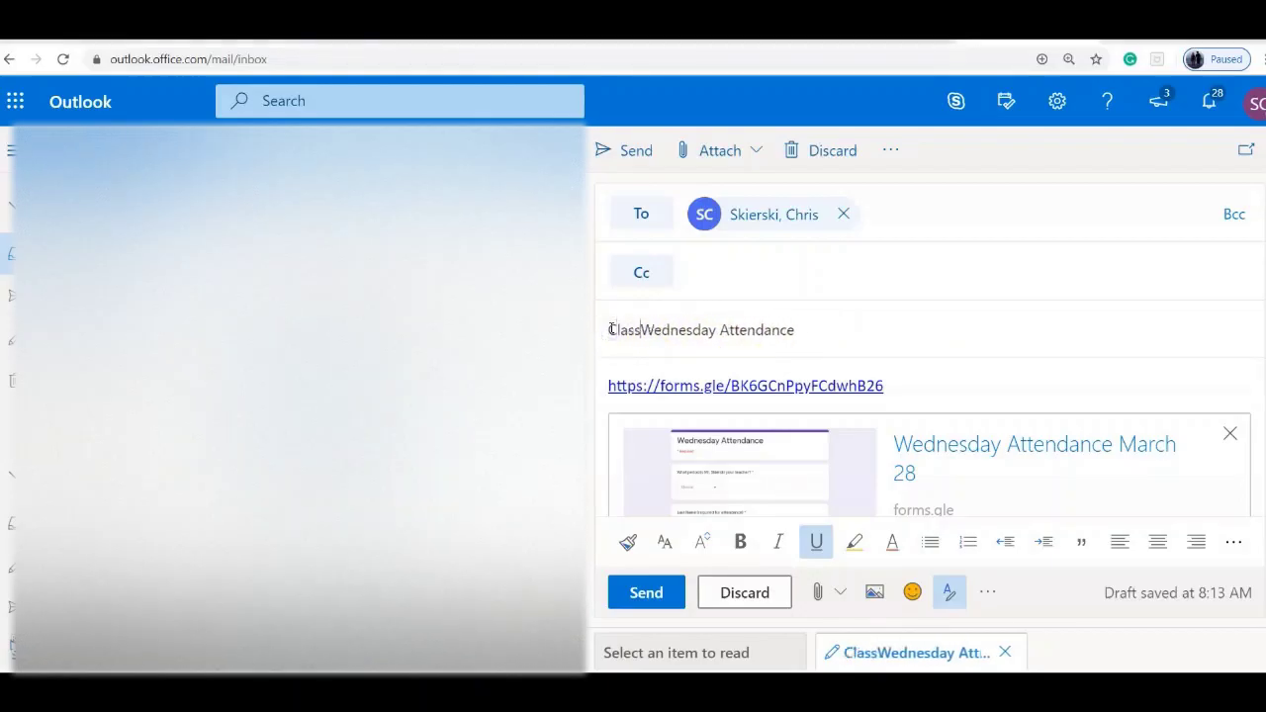
type(" and")
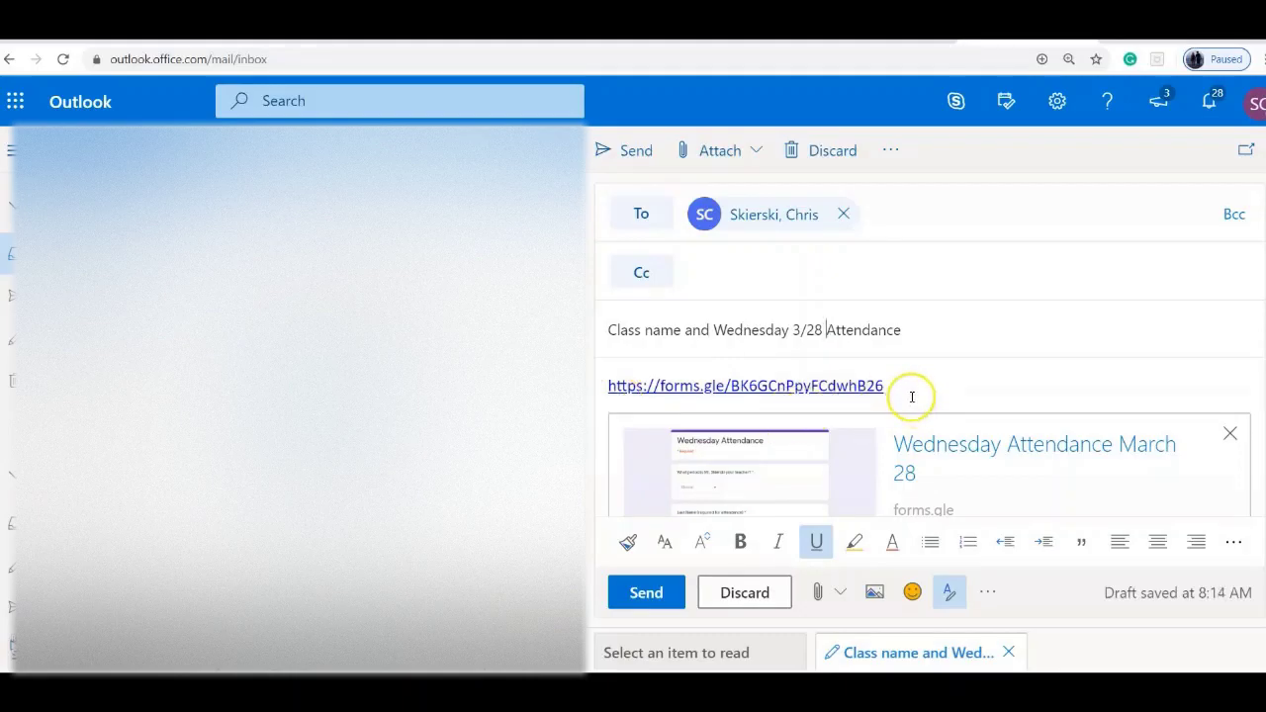
Step: Send the form-link email and open the received attendance message
scroll(912, 397, "down", 1)
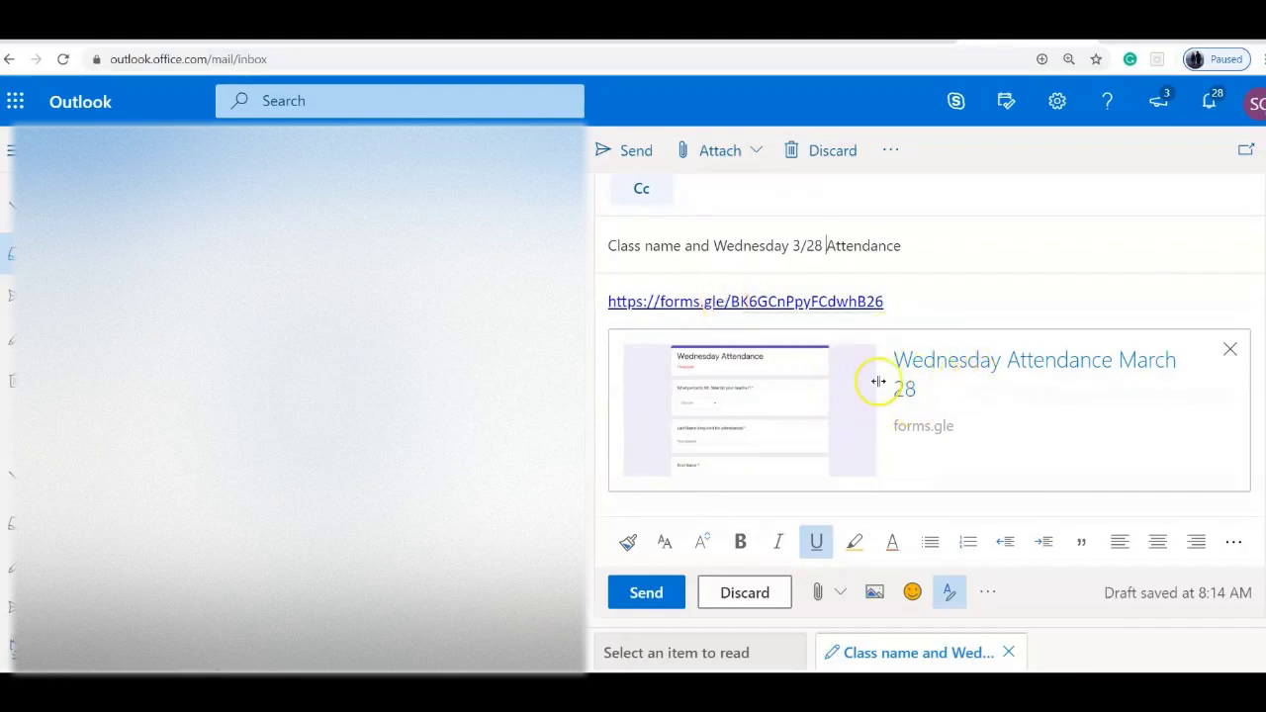
left_click(648, 598)
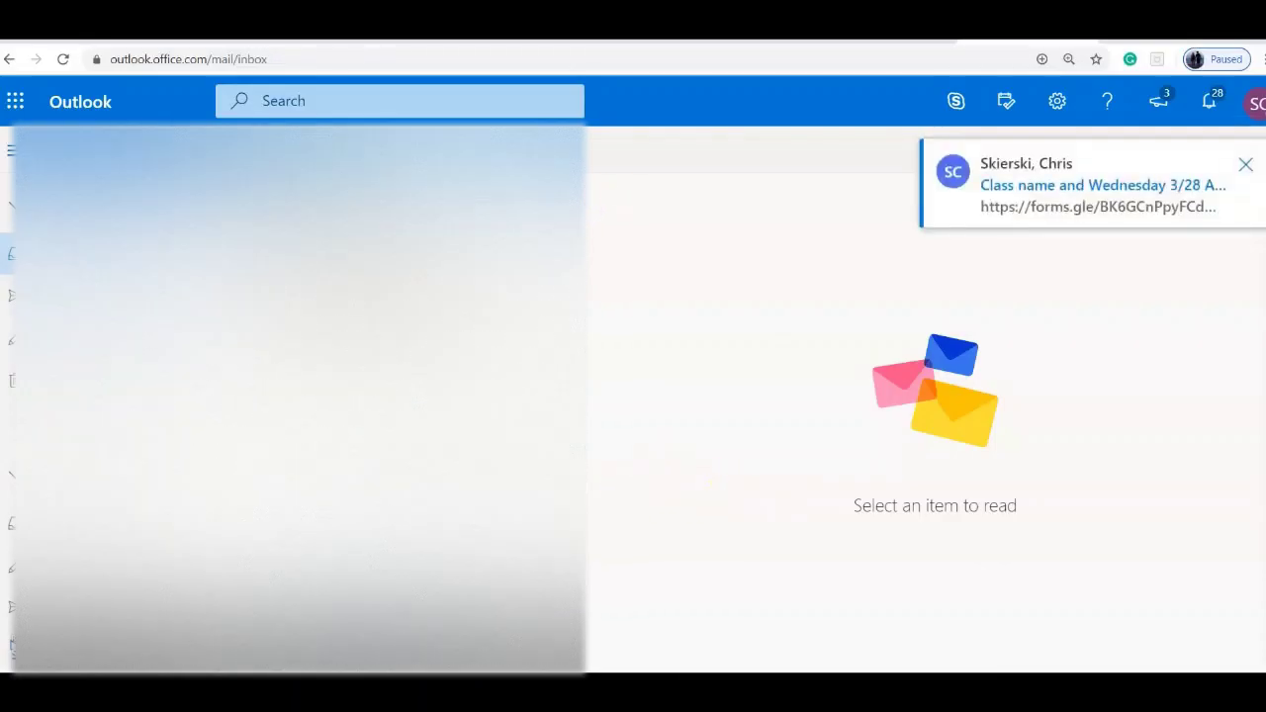
left_click(553, 198)
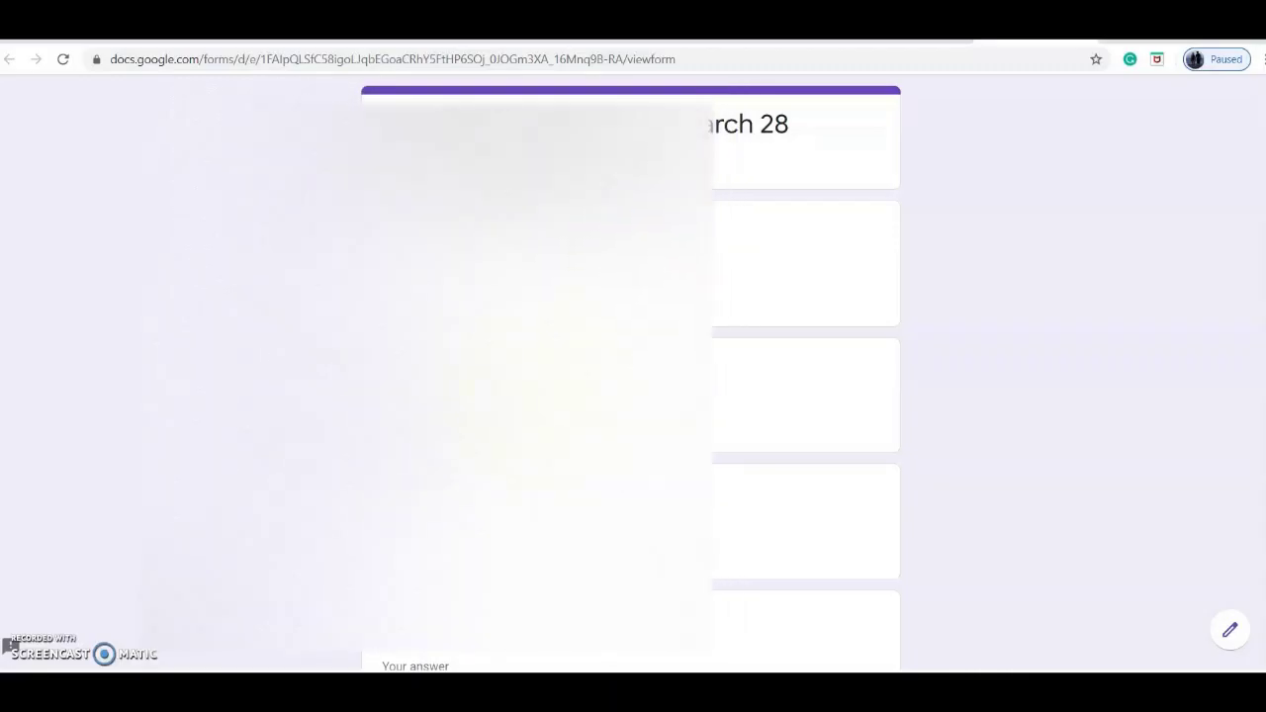
Step: Submit a period 1 test response with last name 'S' and 'No thank you' for help
left_click(524, 413)
type("Skierski")
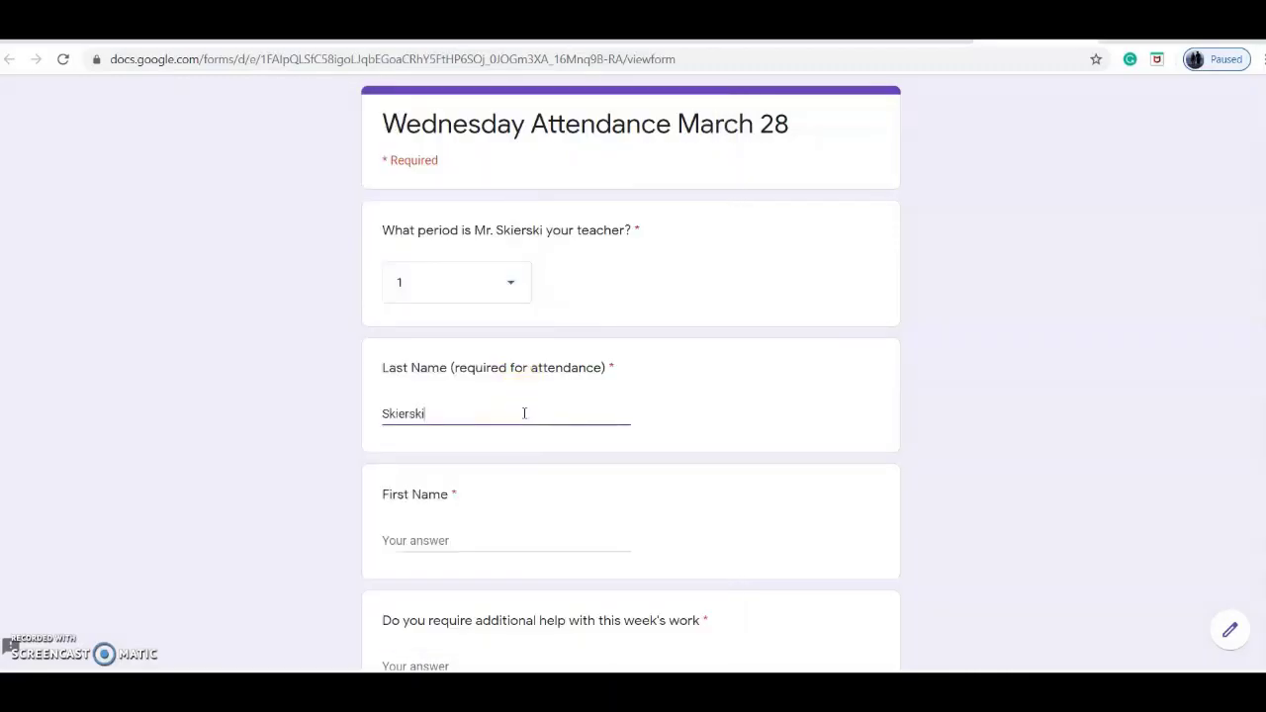
key("Tab")
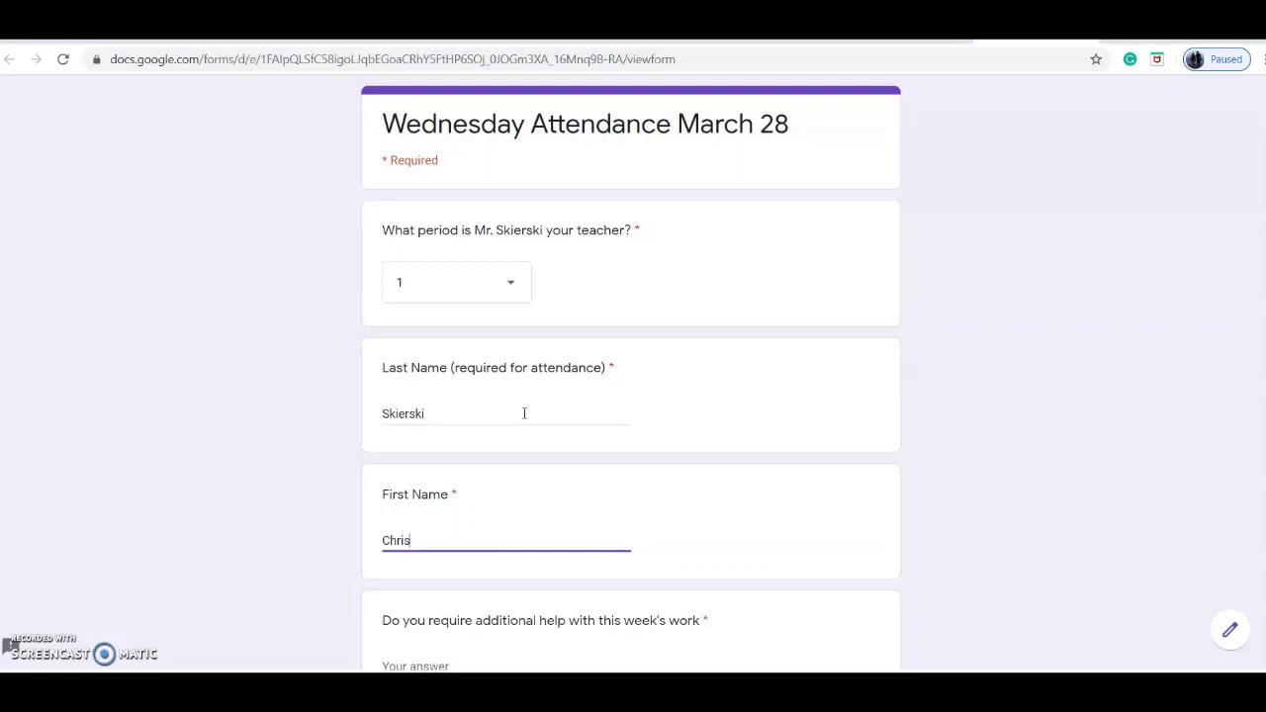
scroll(583, 444, "down", 2)
left_click(491, 469)
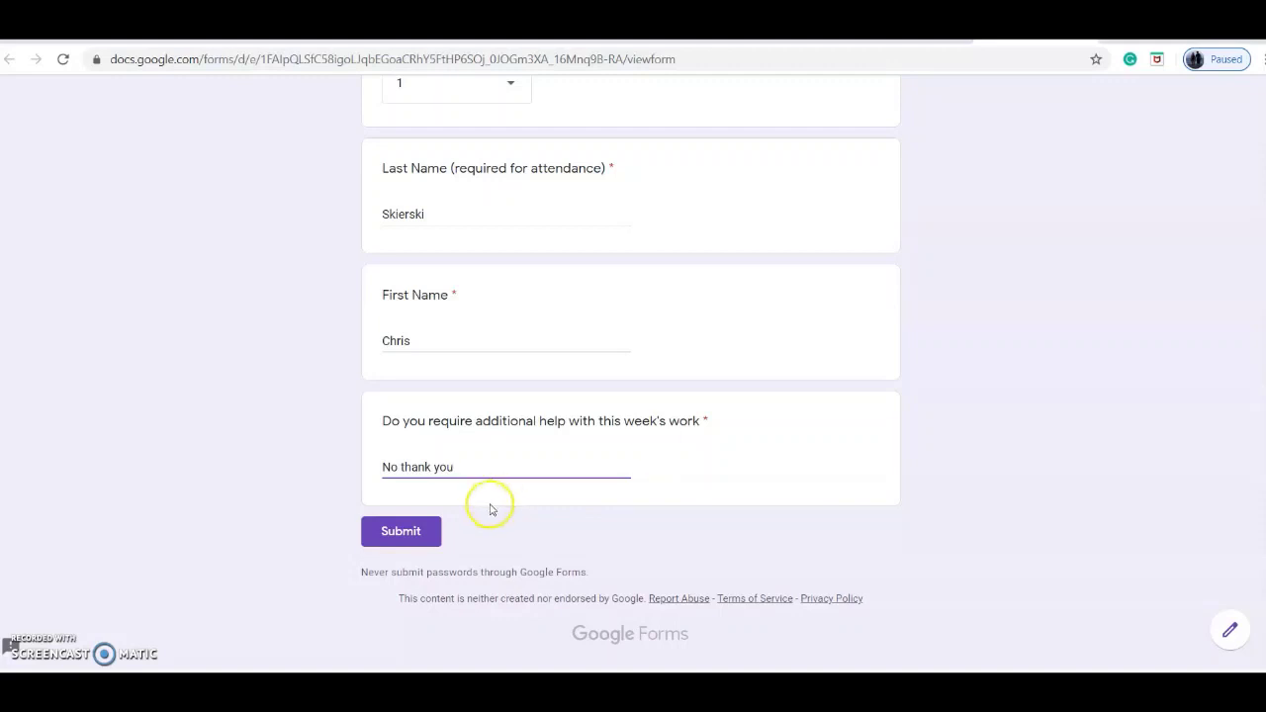
left_click(415, 527)
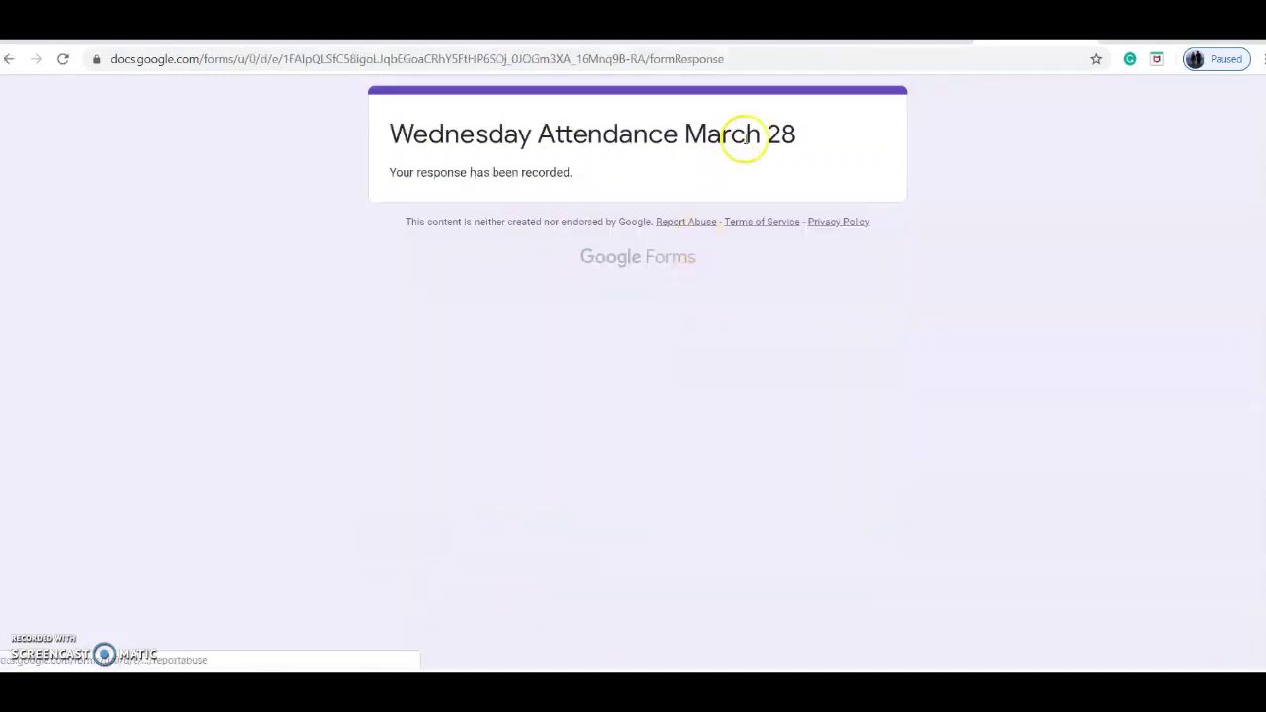
Step: Leave the confirmation page and close the live form tab to return to the editor
key("alt+Left")
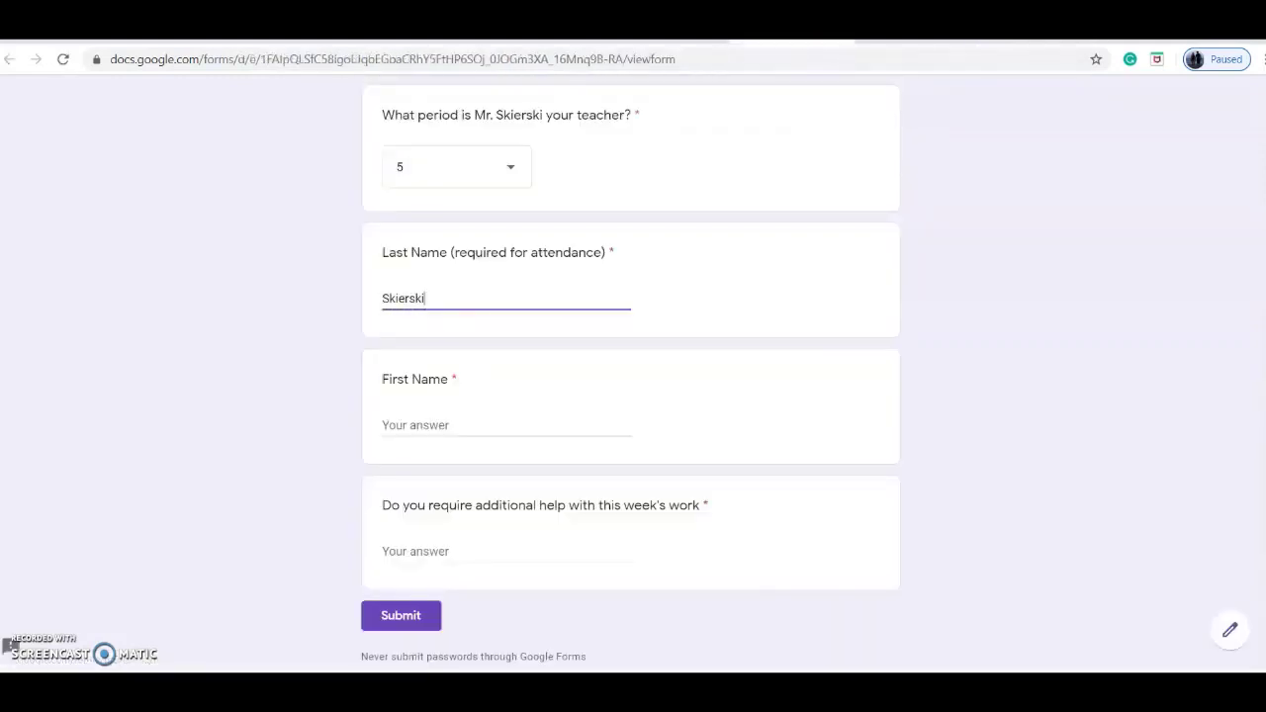
scroll(537, 246, "up", 1)
key("ctrl+w")
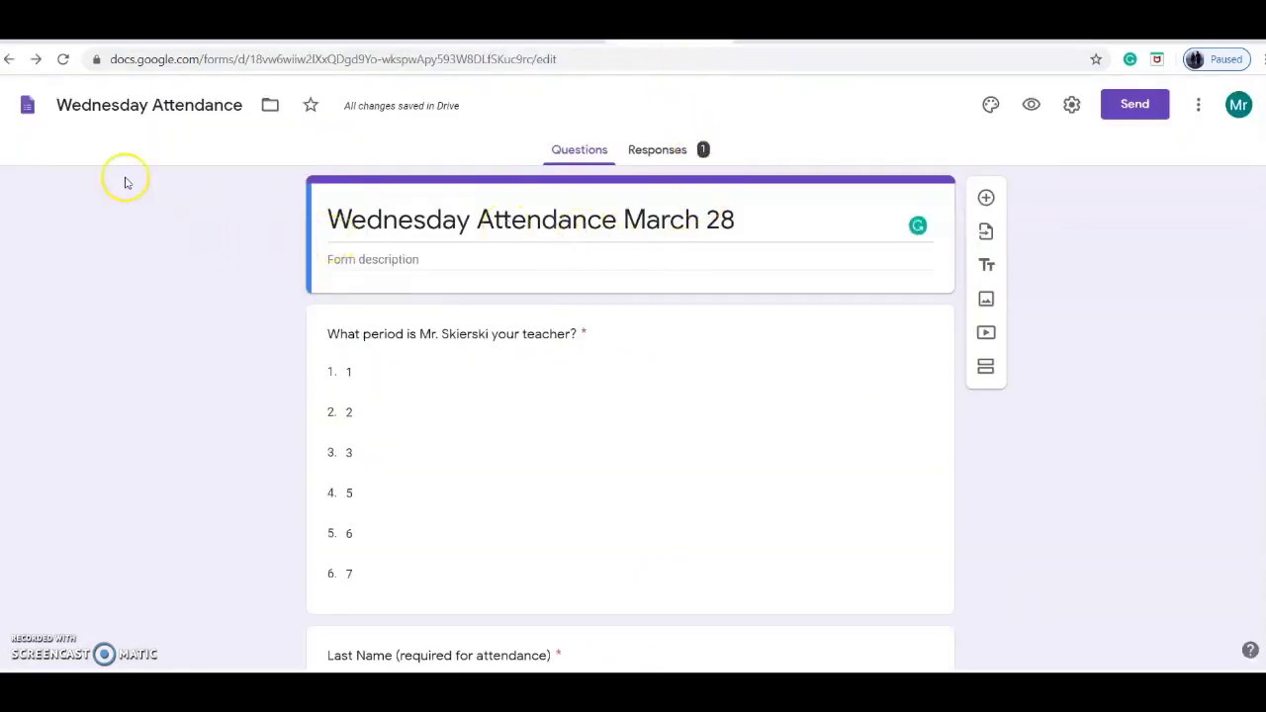
Step: Review the Responses summary: period 1 at 100%, the entered names, and 'No thank you'
left_click(654, 153)
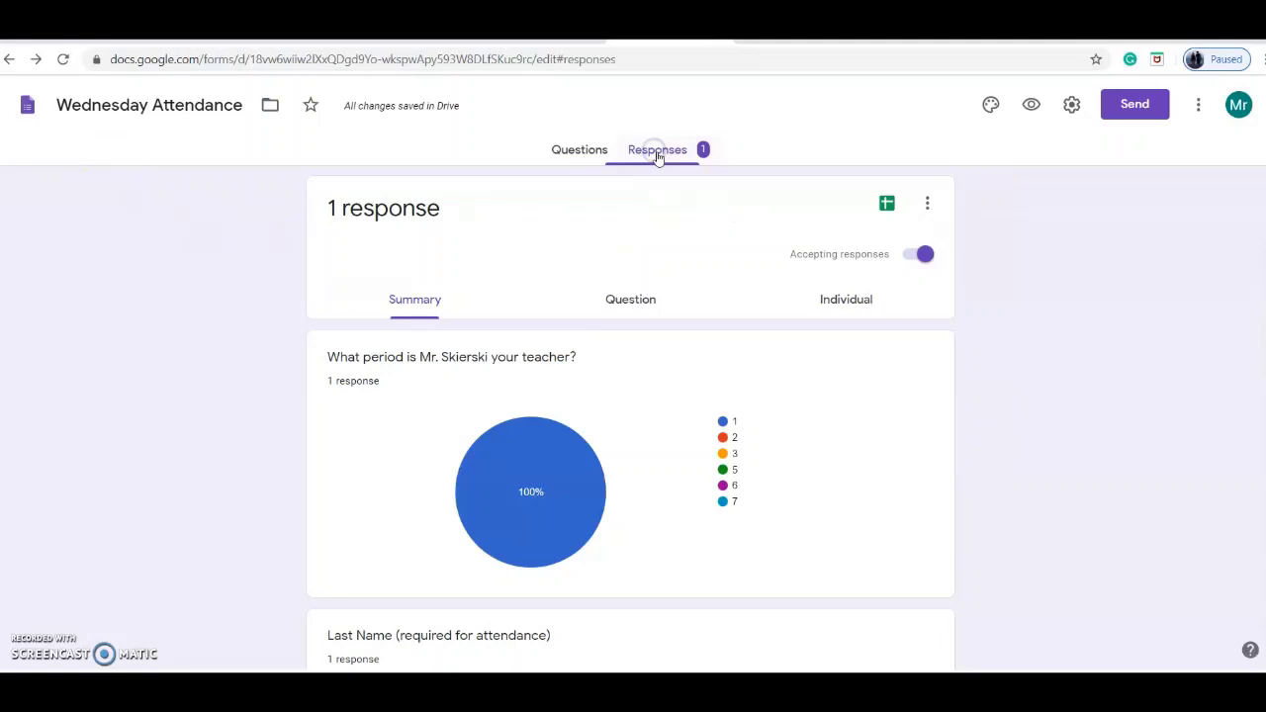
scroll(243, 320, "down", 1)
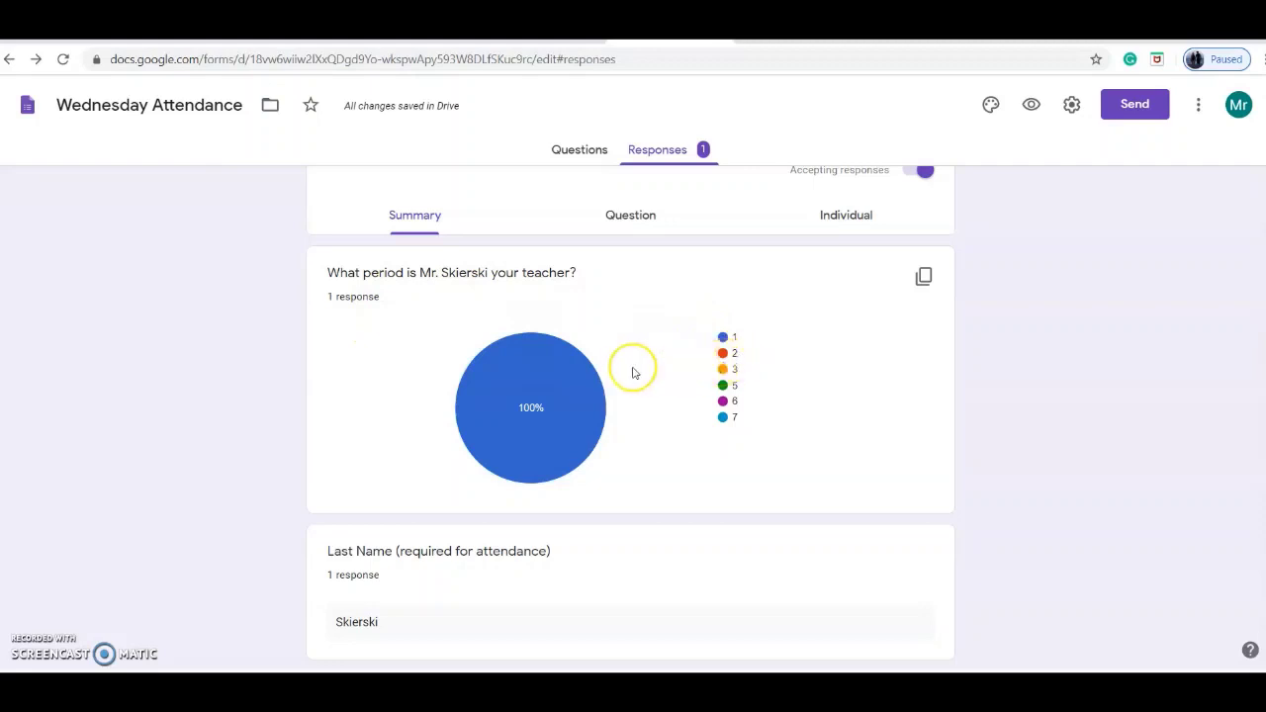
mouse_move(502, 442)
scroll(499, 443, "down", 2)
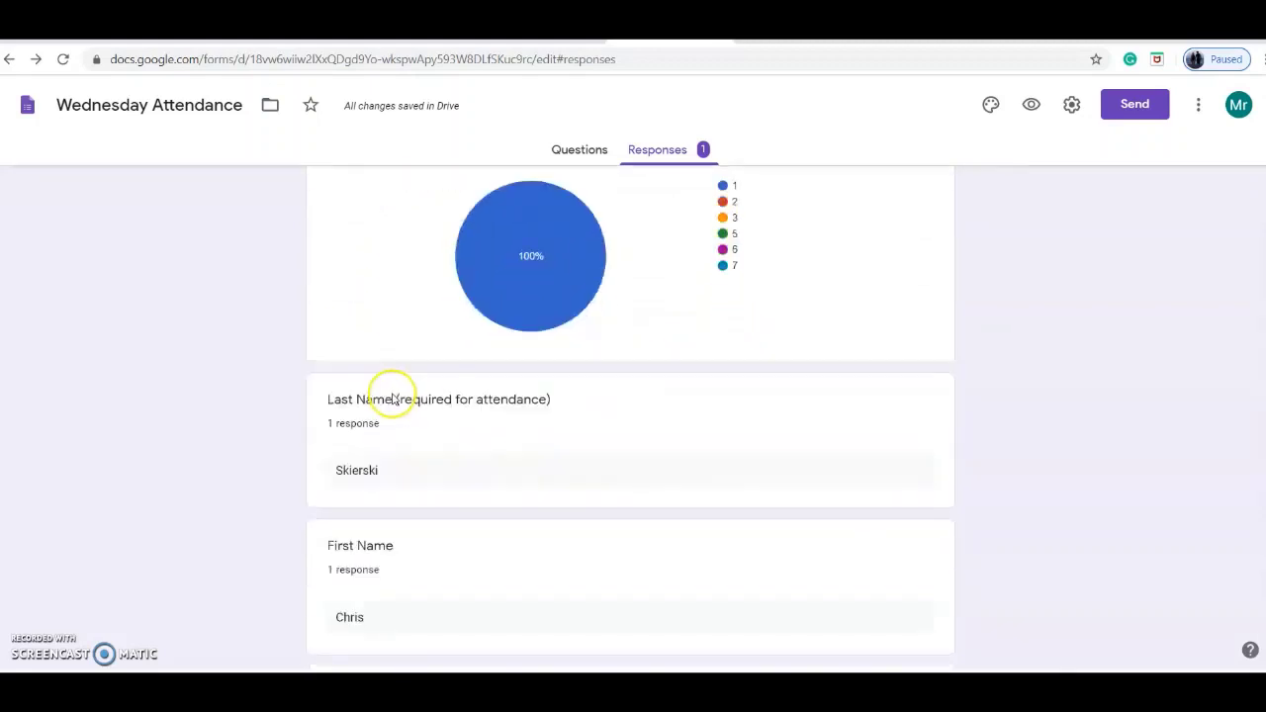
scroll(319, 393, "down", 1)
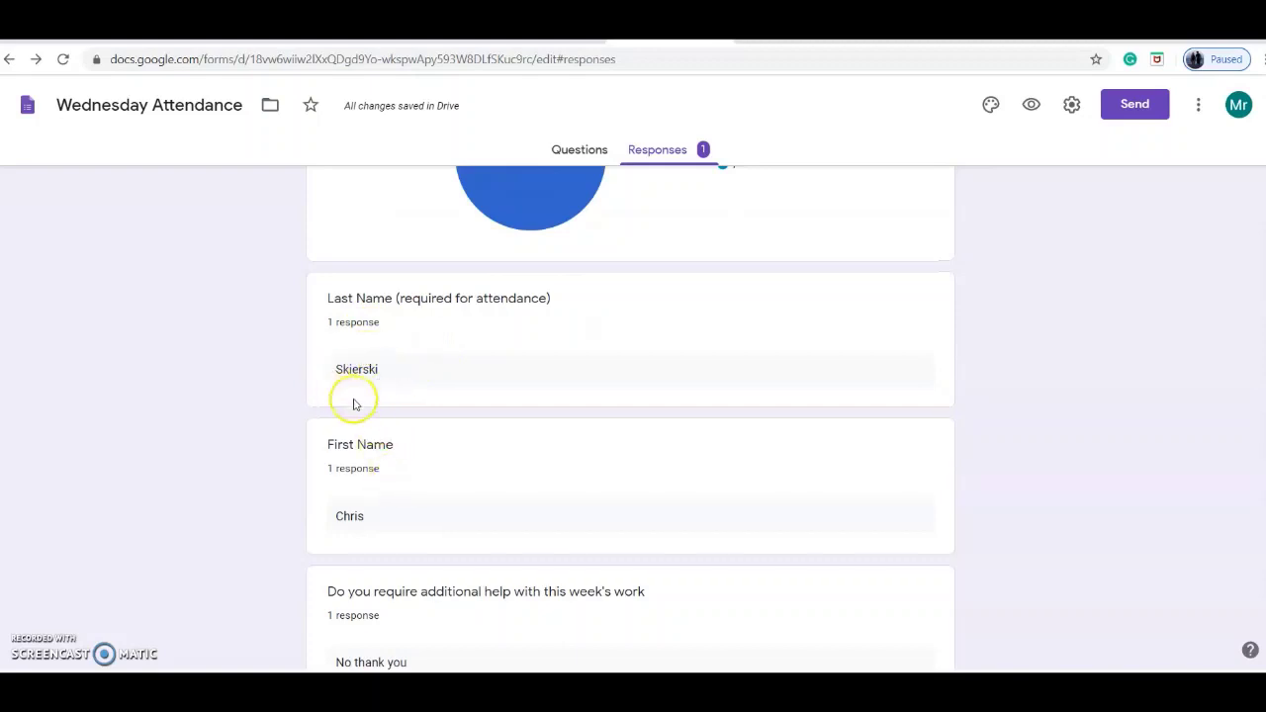
scroll(339, 396, "down", 1)
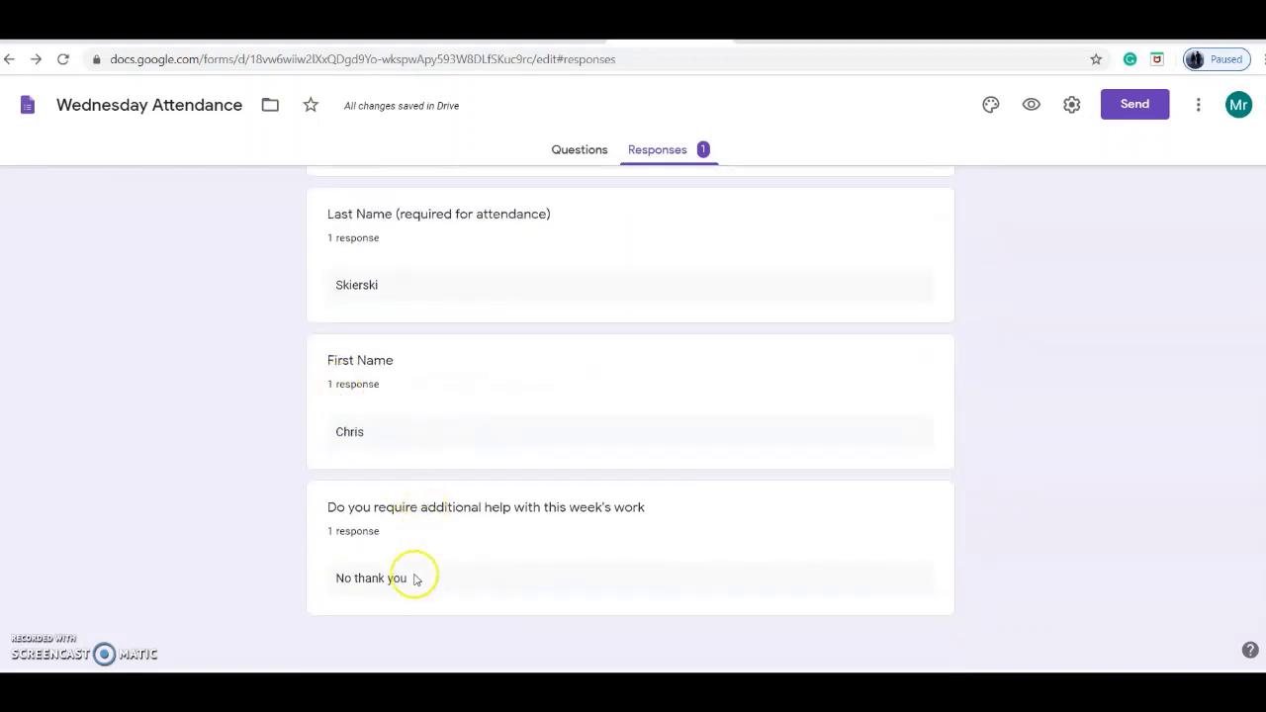
scroll(415, 579, "up", 2)
scroll(416, 580, "up", 1)
mouse_move(510, 367)
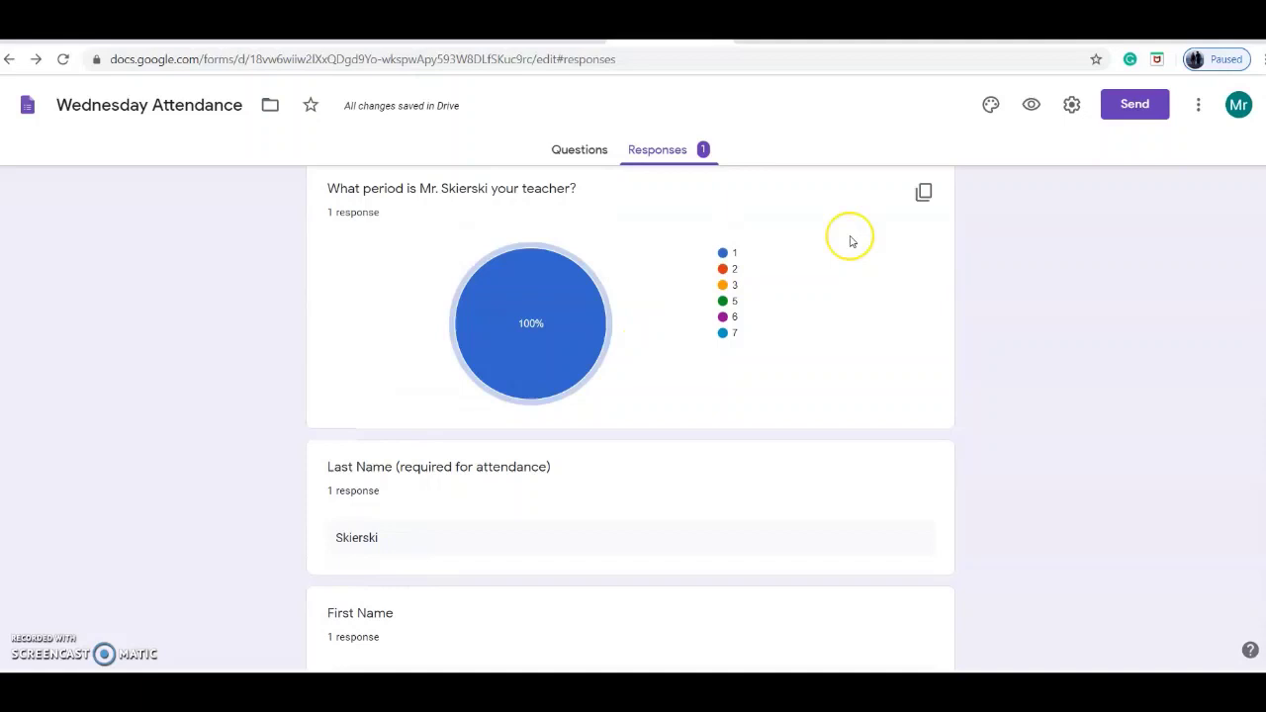
scroll(841, 243, "up", 2)
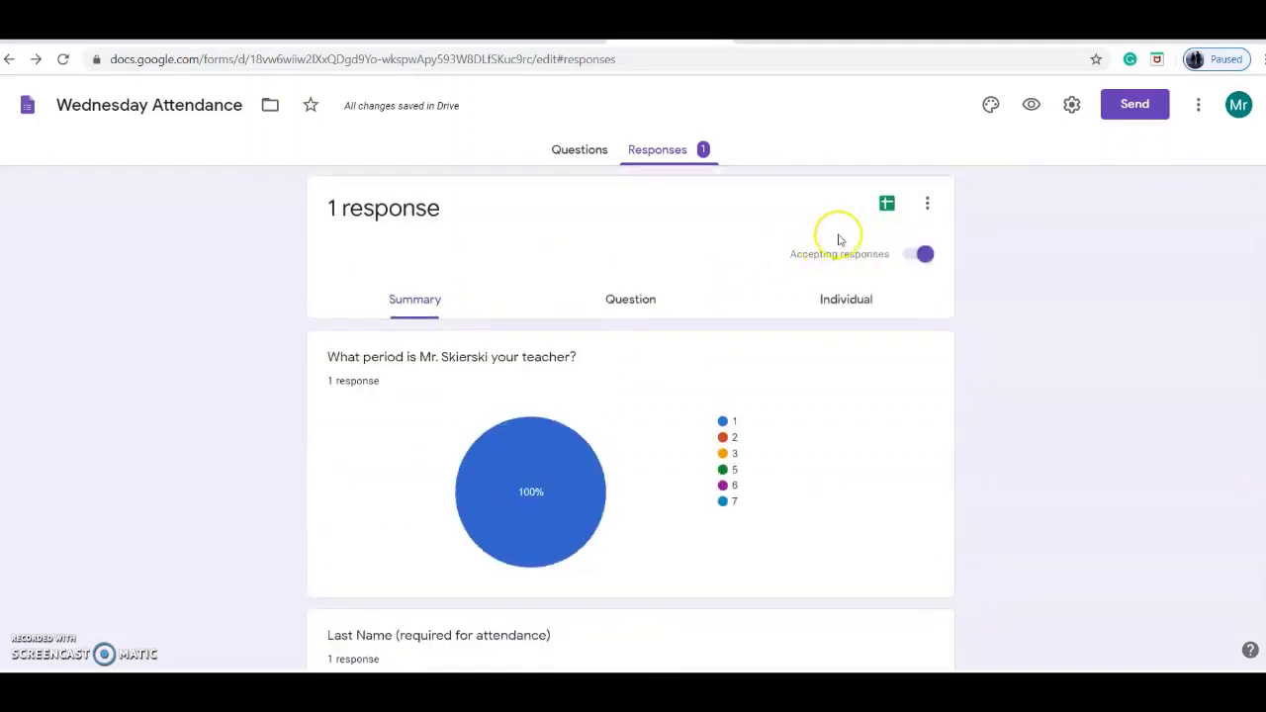
Step: Link the responses to a new 'Wednesday Attendance (Responses)' spreadsheet
left_click(887, 206)
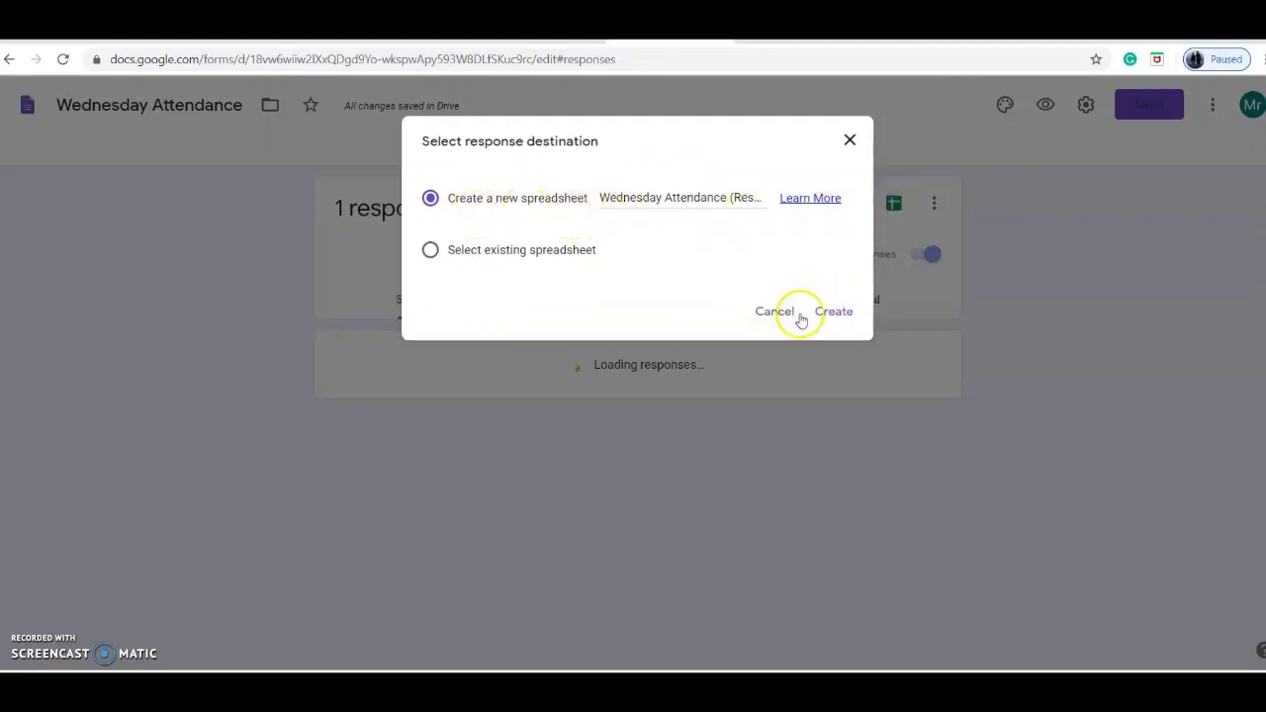
left_click(829, 313)
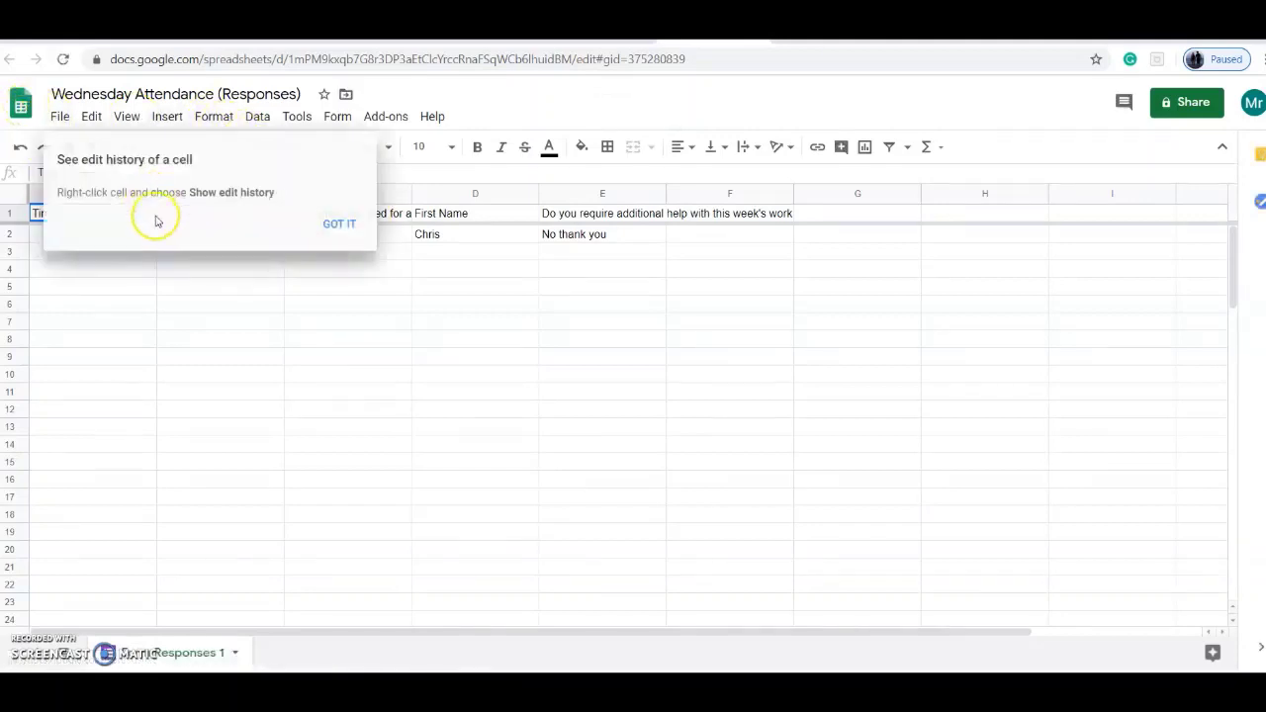
Step: Add period 1 rows for aaron, hernandez and bobby below the test response
left_click(340, 226)
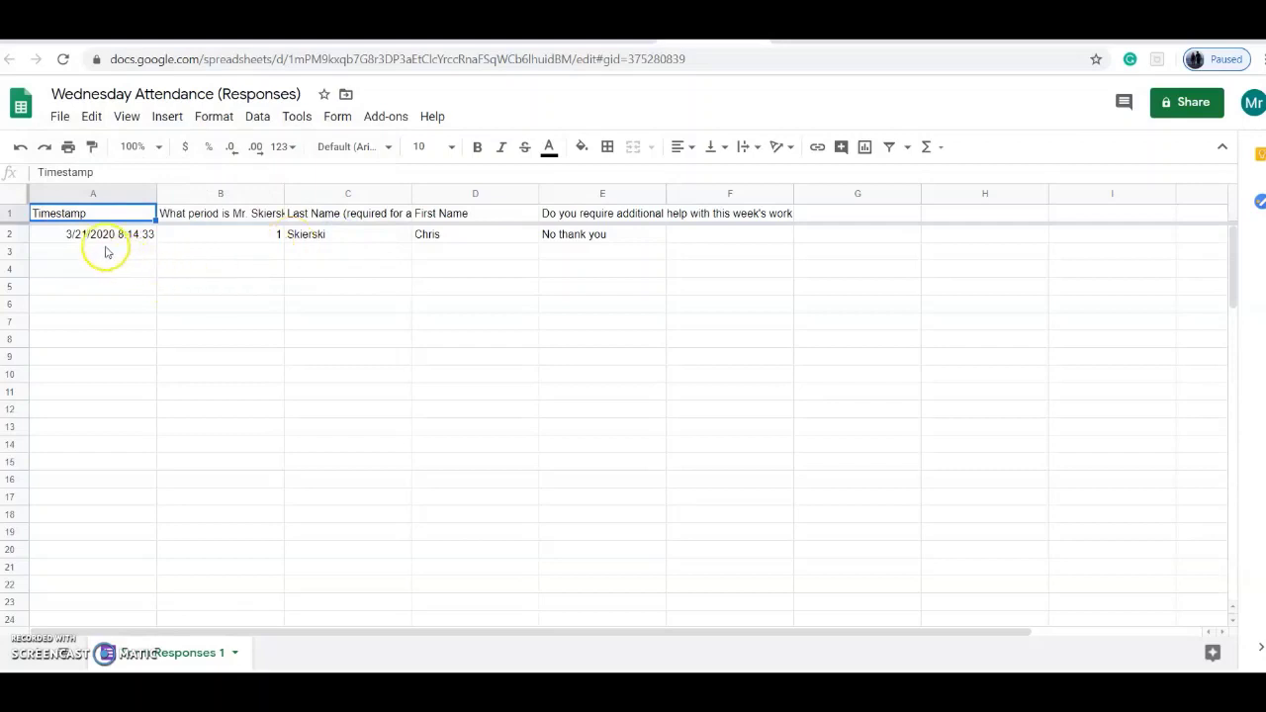
left_click(228, 212)
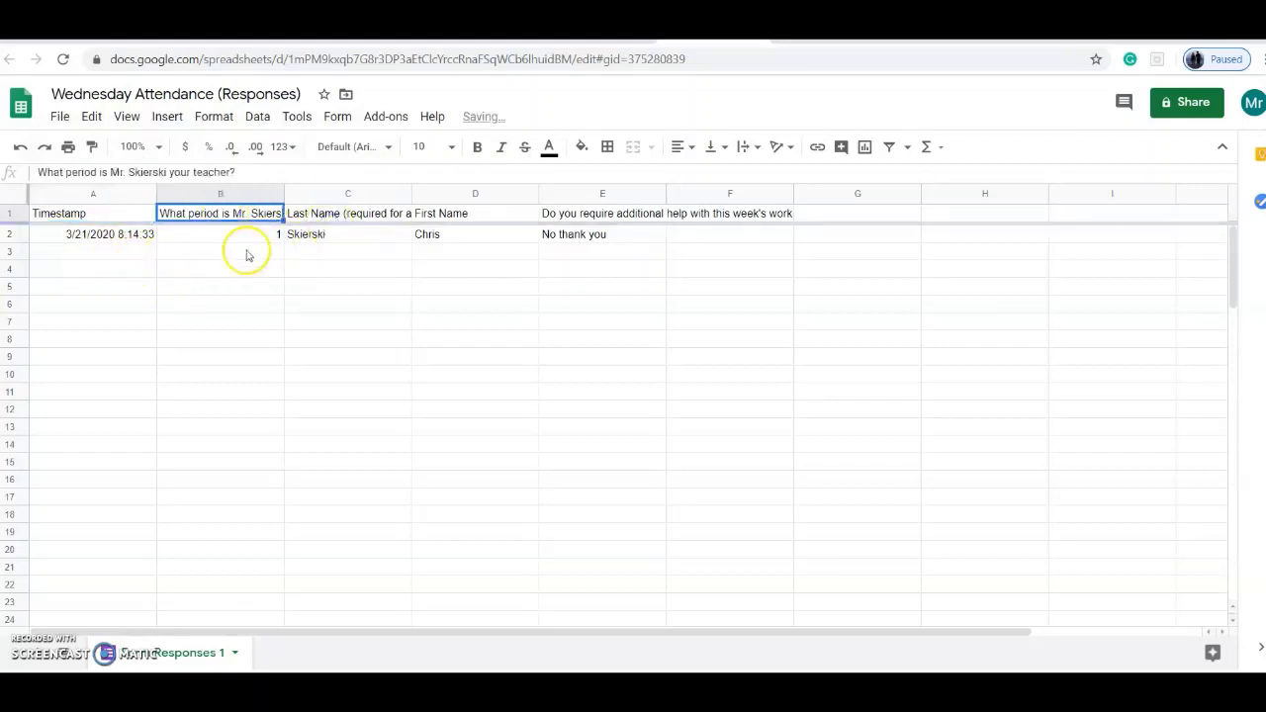
left_click(247, 252)
type("1")
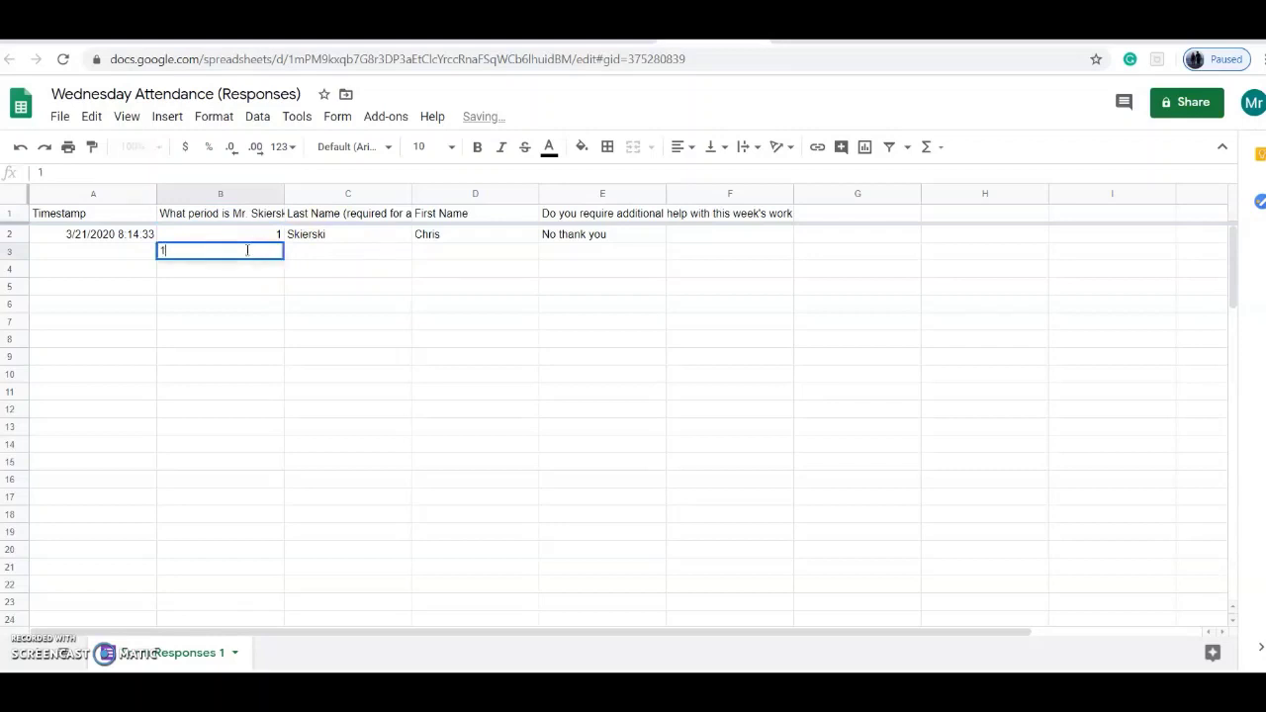
key("Tab")
type("aaron")
key("Return")
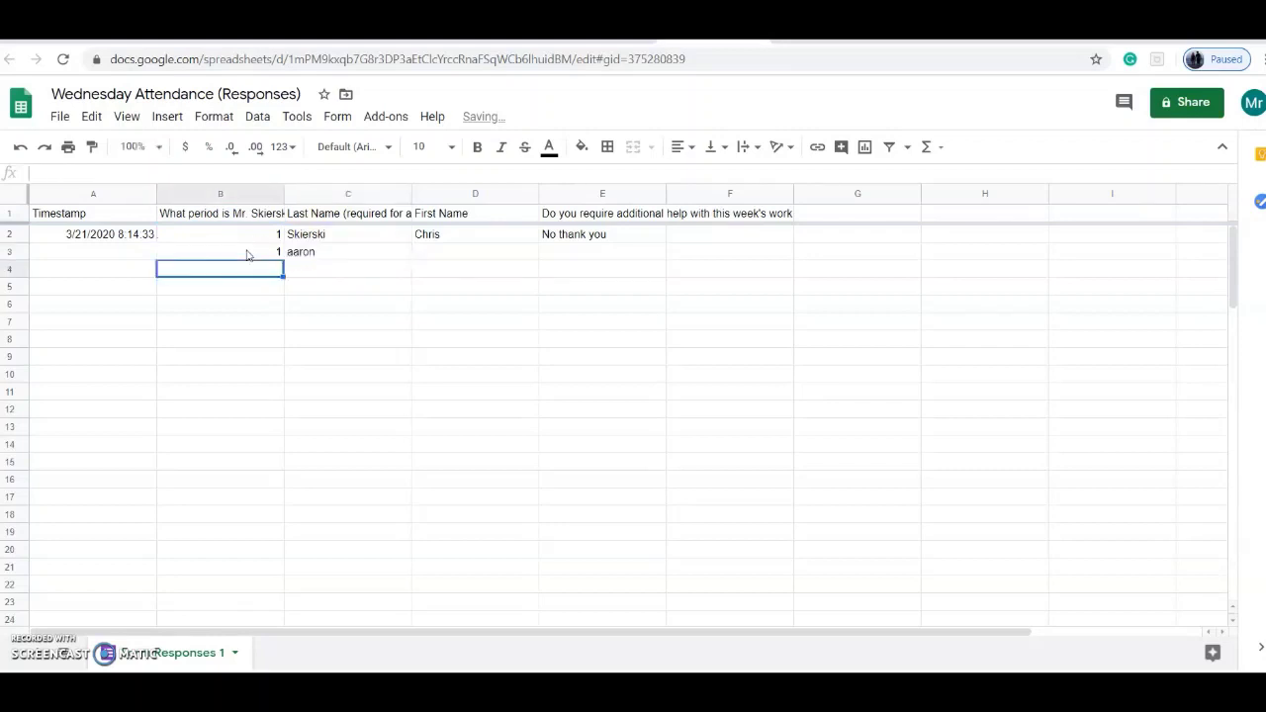
type("1")
key("Tab")
type("h")
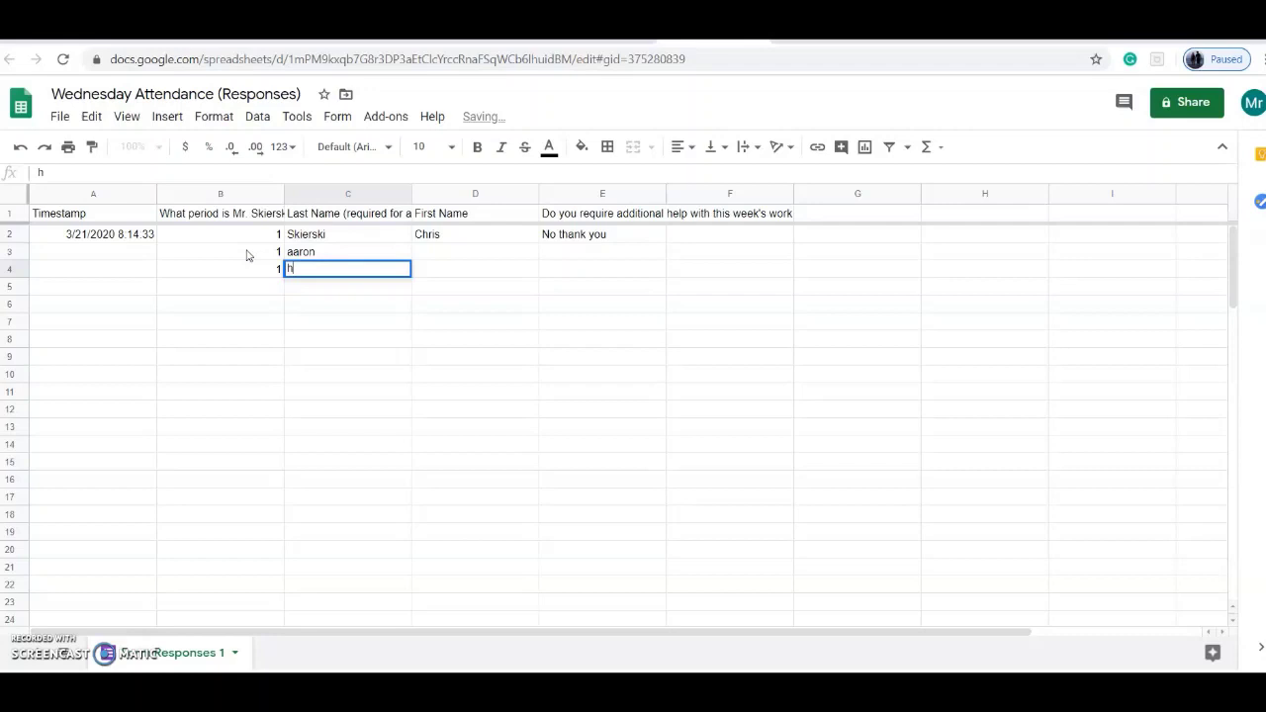
type("ernandez")
key("Return")
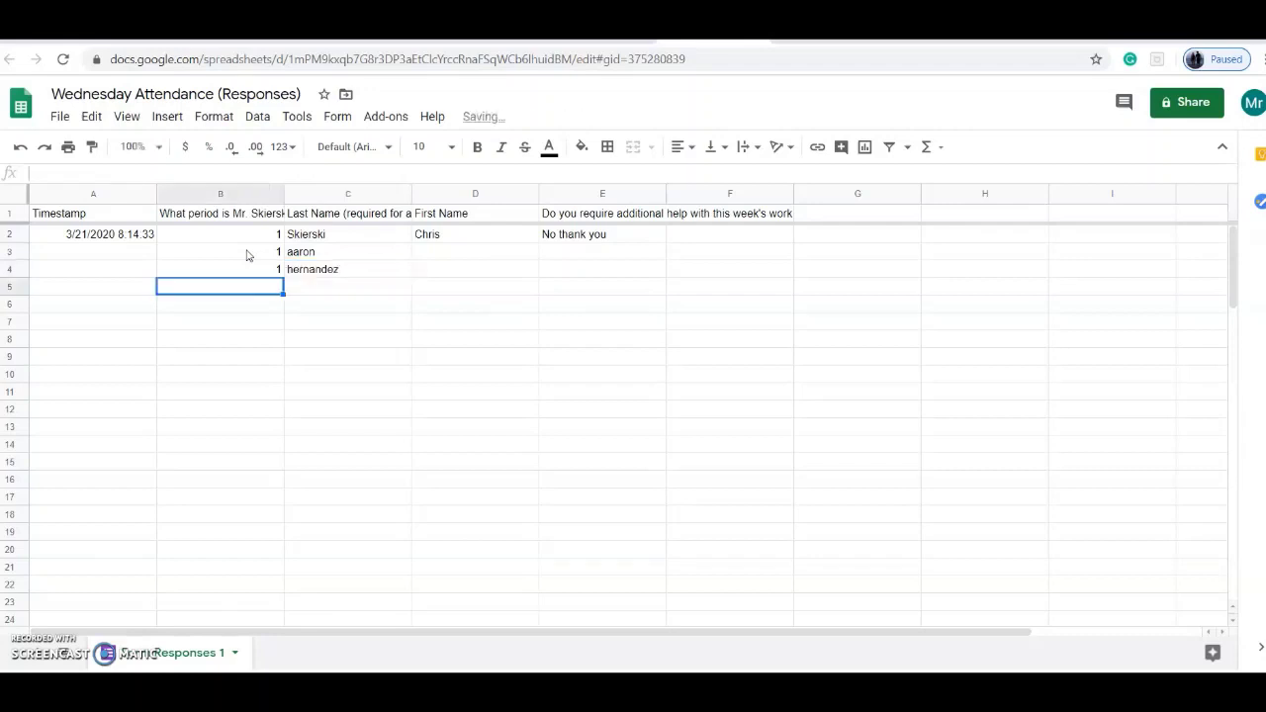
type("1")
key("Tab")
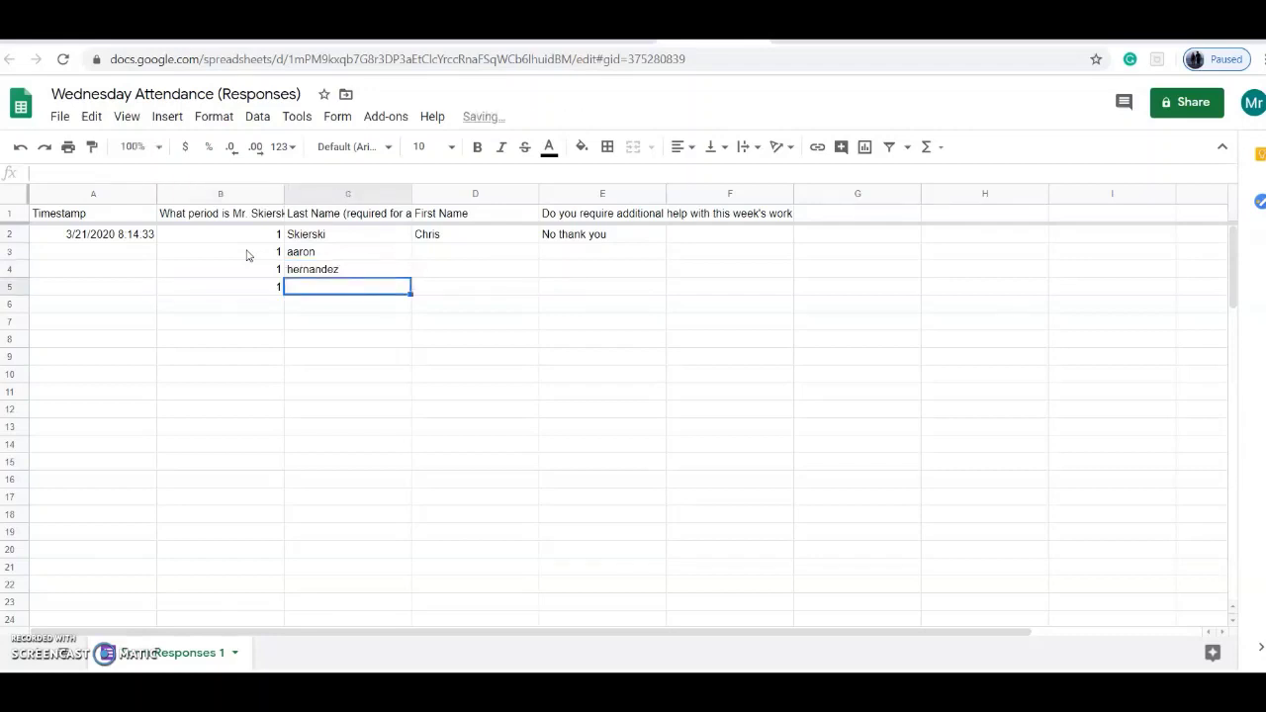
type("bobby")
key("Return")
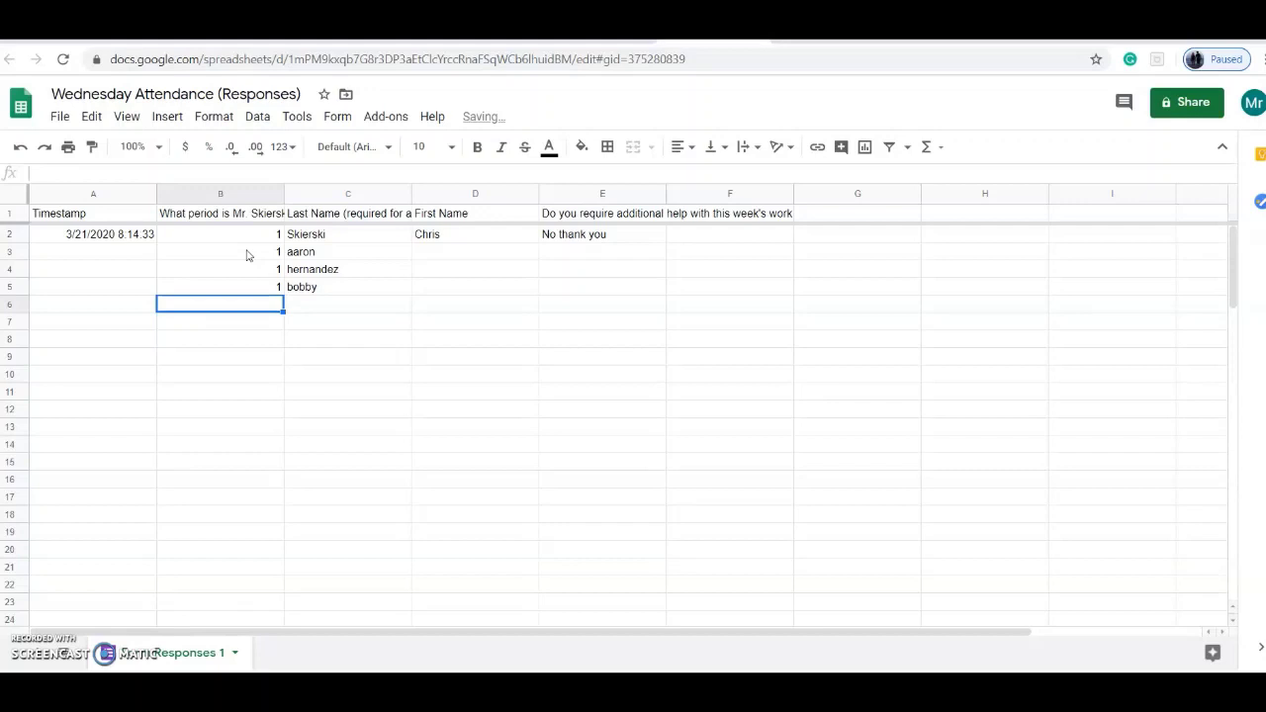
Step: Add period 2 rows for felix, robert, fern and one more name, correcting a typo
type("2")
key("Tab")
type("feli")
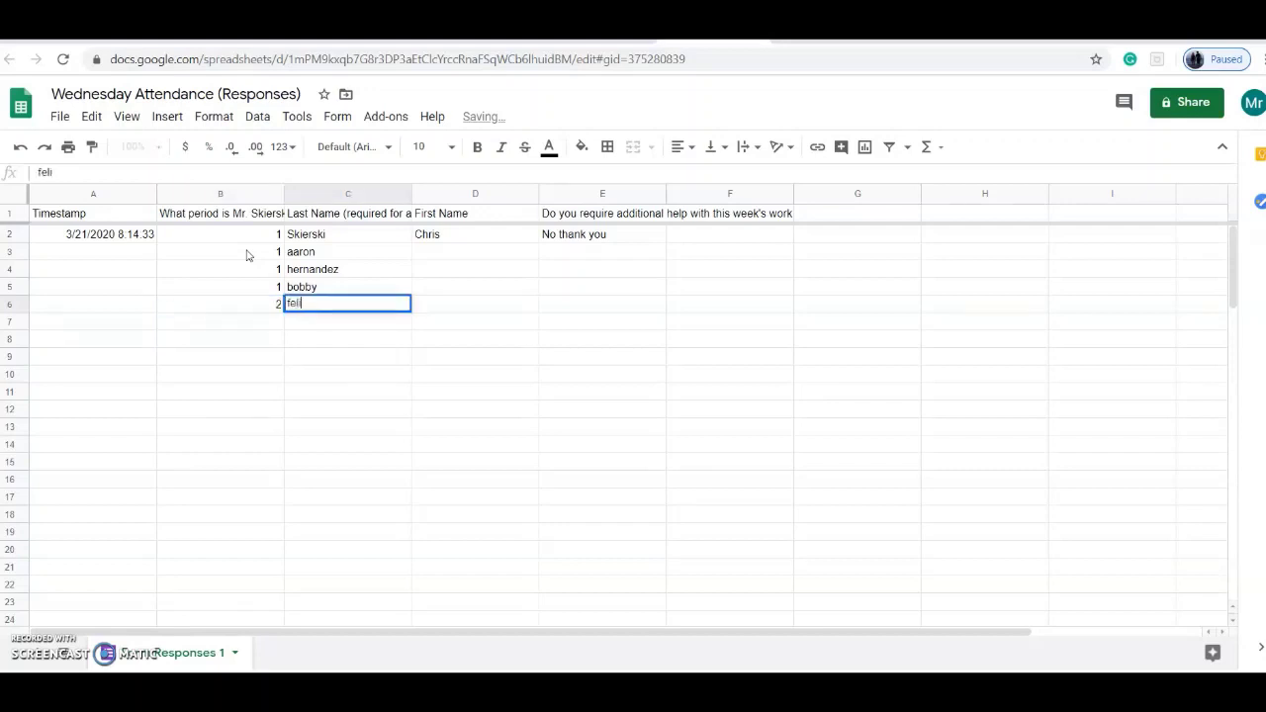
type("x")
key("Return")
type("2")
key("Tab")
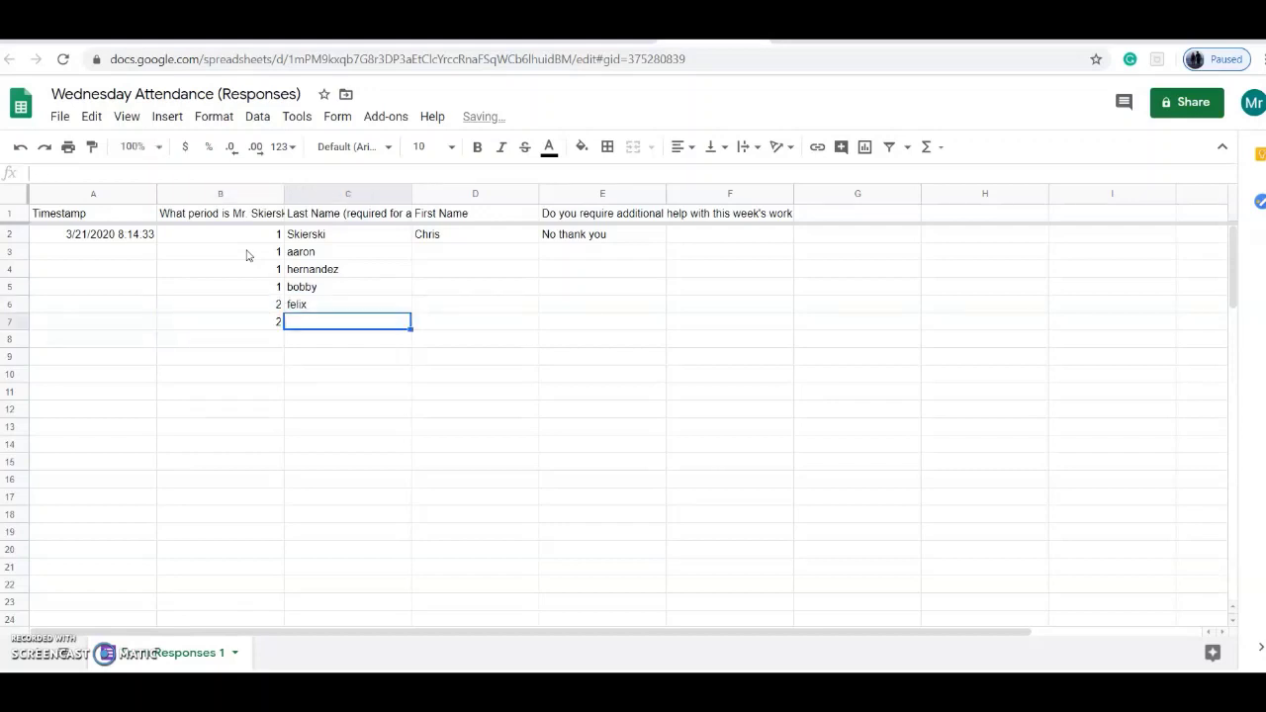
type("robert")
key("Return")
type("2")
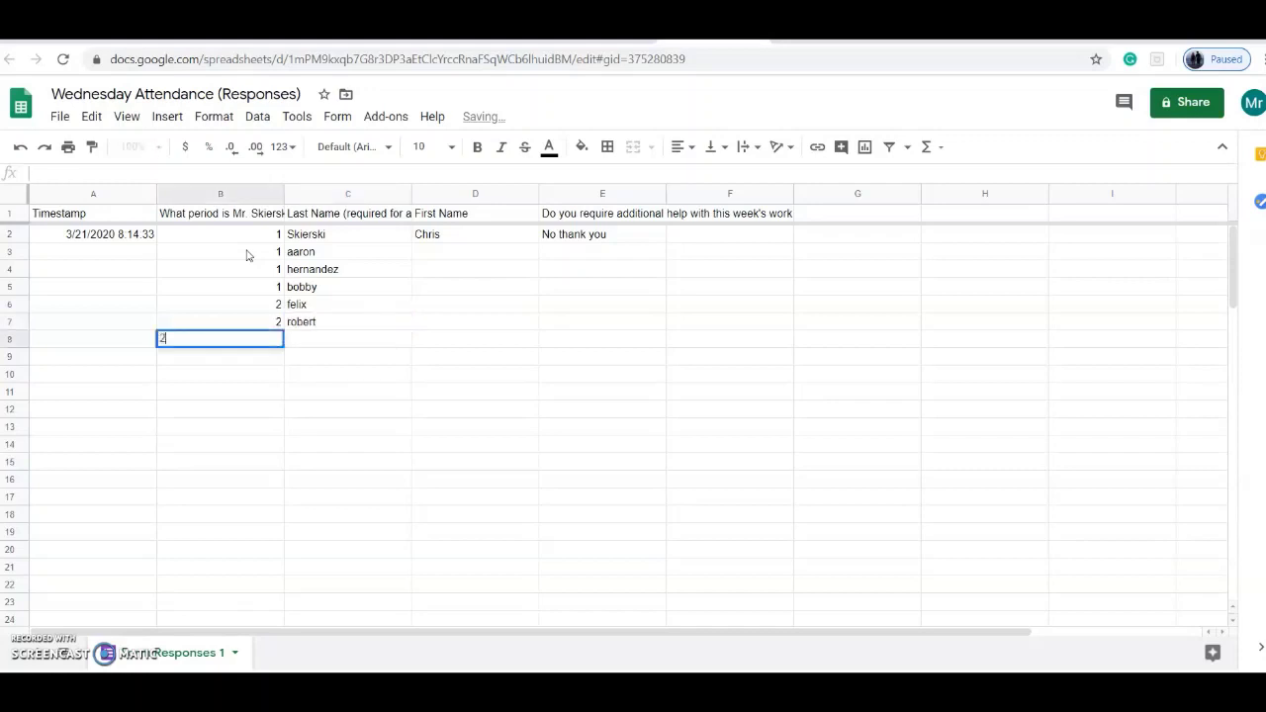
key("Tab")
type("fern")
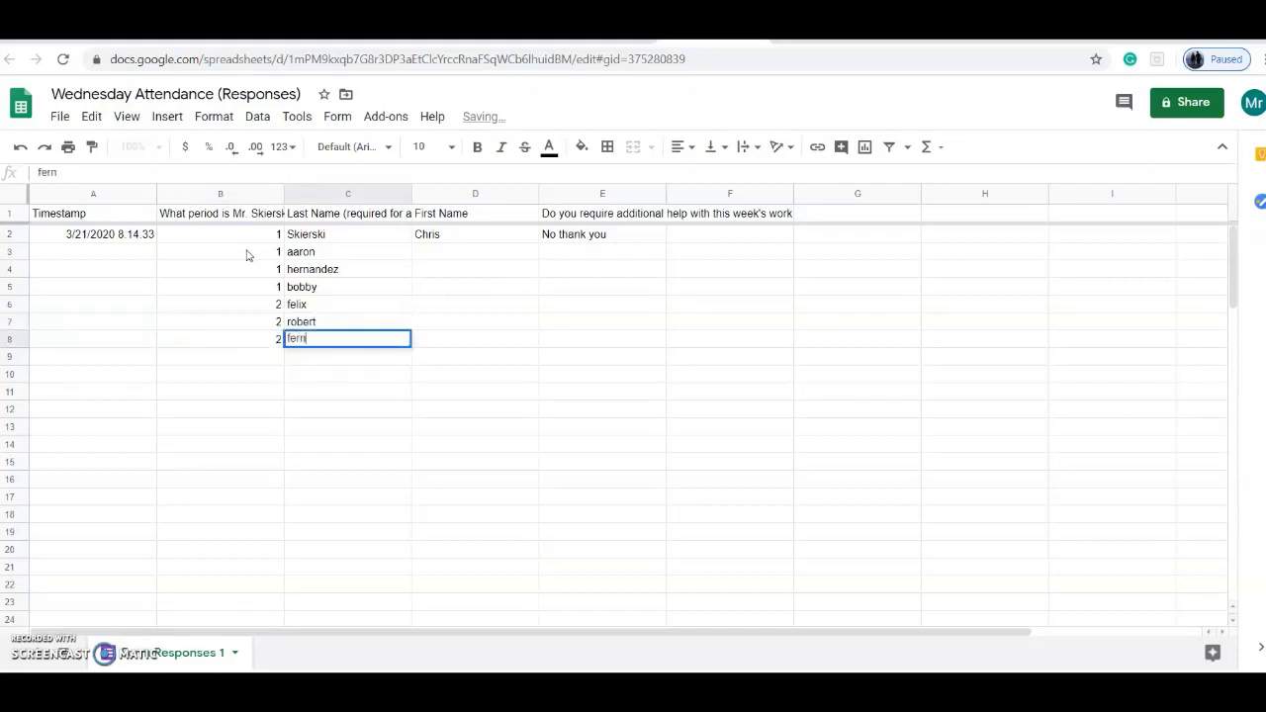
key("Return")
type("2")
key("Tab")
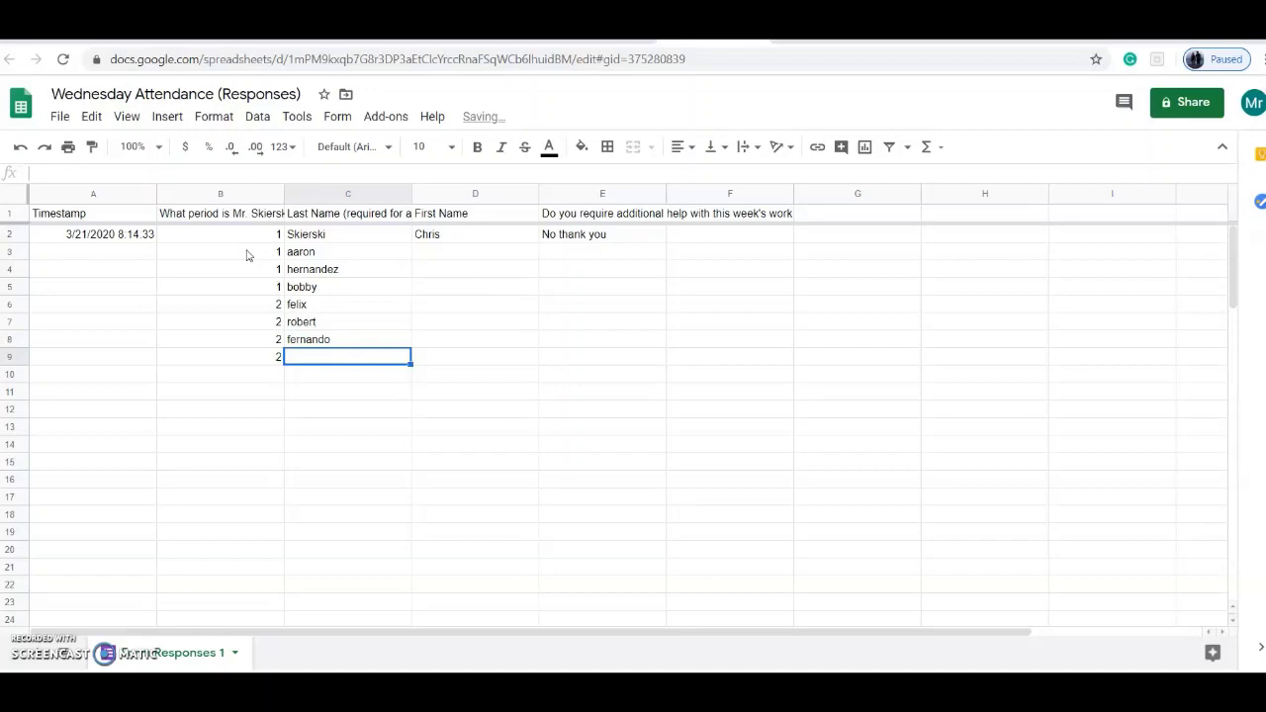
type("smoit")
key("BackSpace")
type("ith")
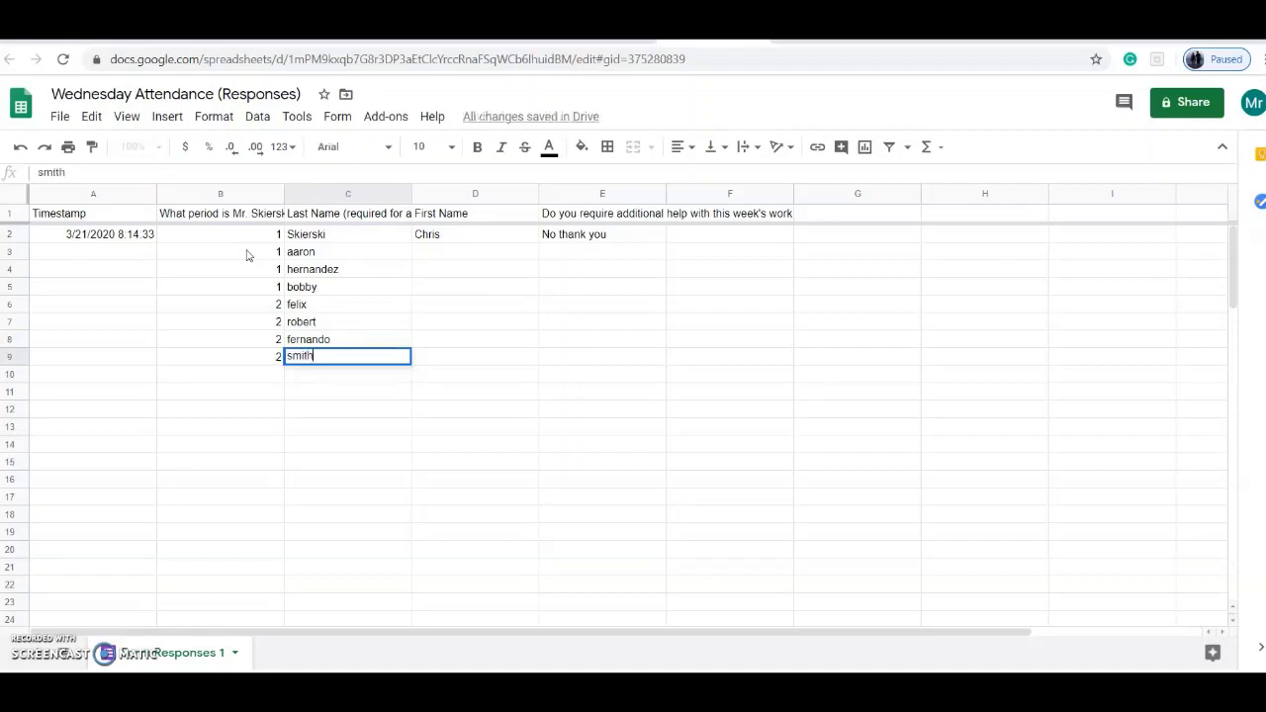
key("Return")
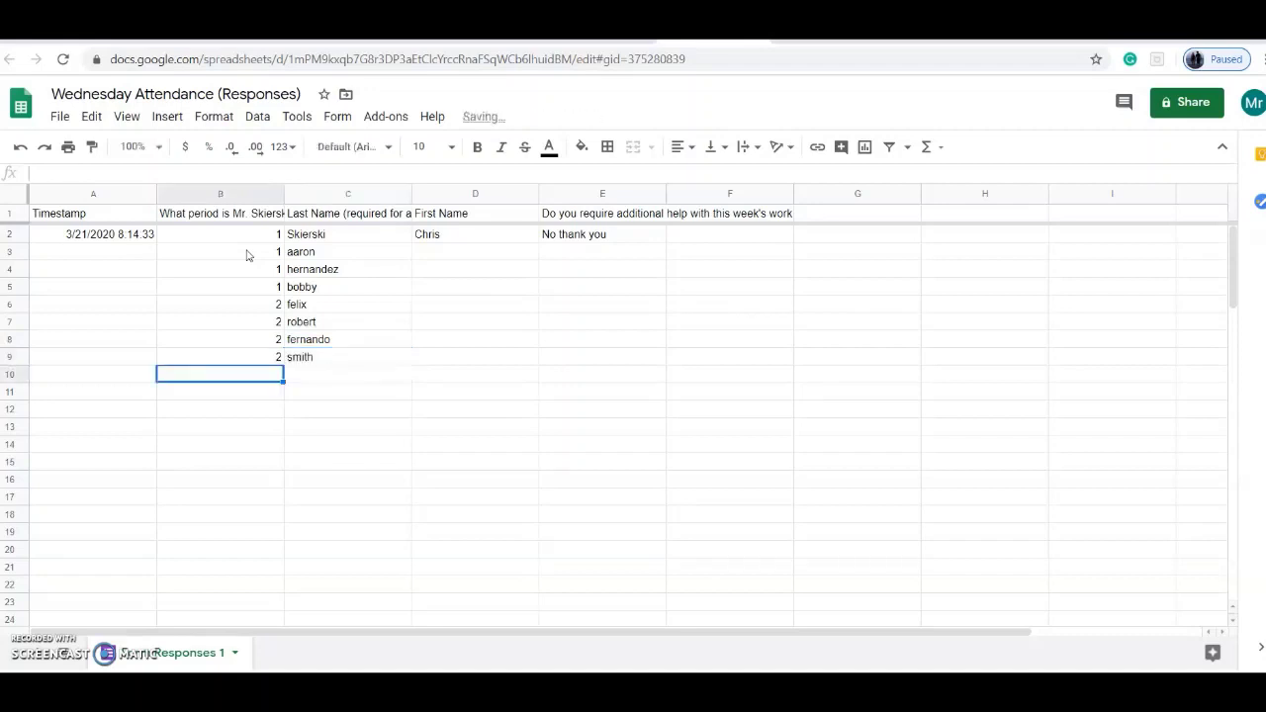
left_click(261, 194)
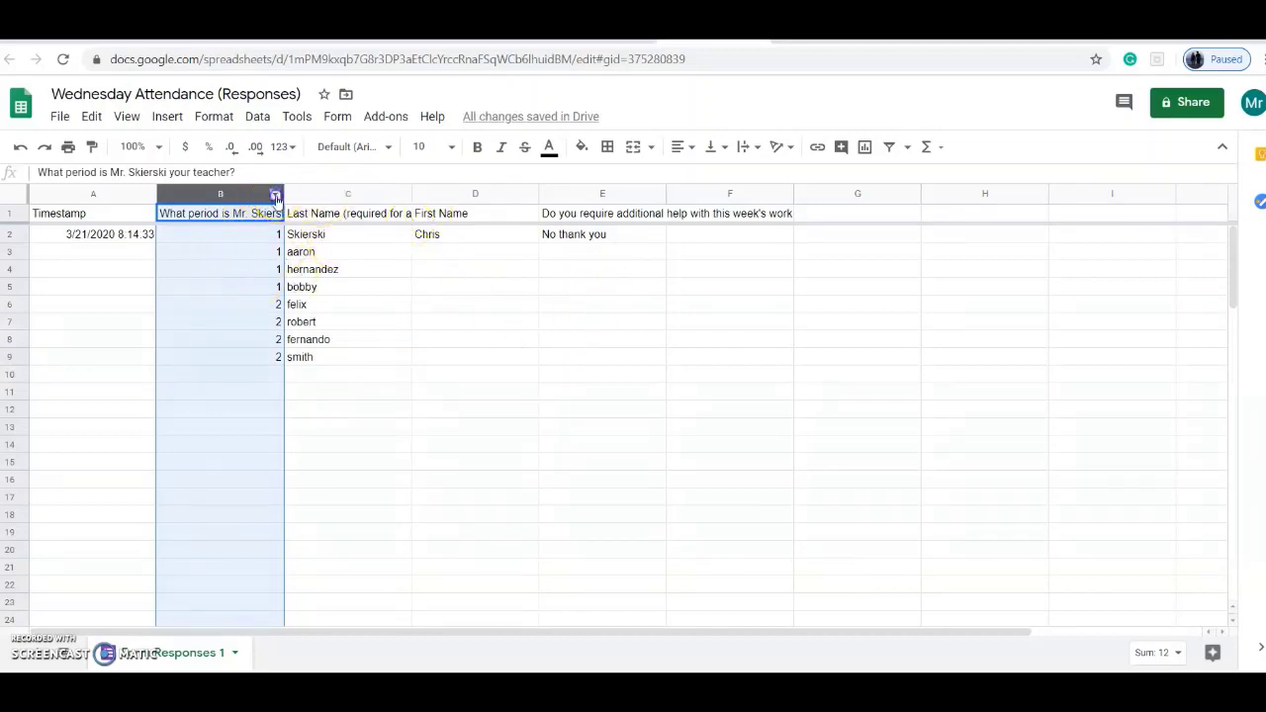
Step: Sort the sheet A→Z by period in column B, then by last name in column C
left_click(275, 195)
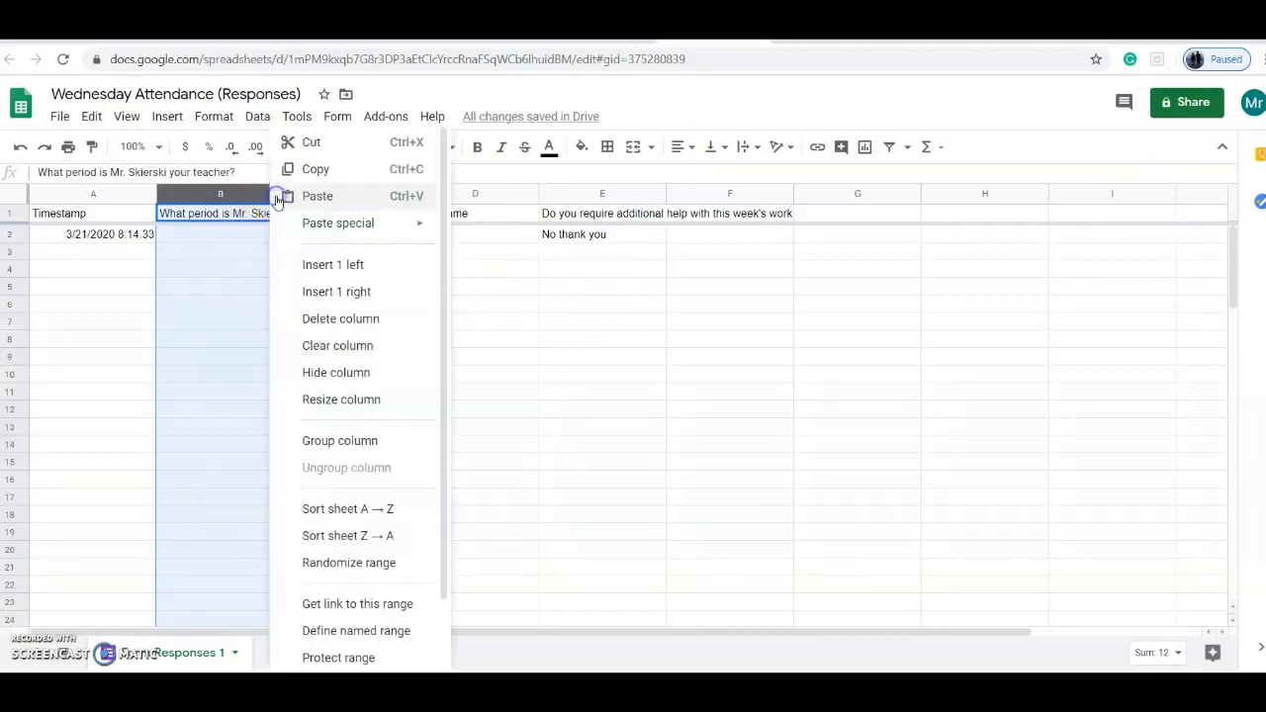
left_click(389, 514)
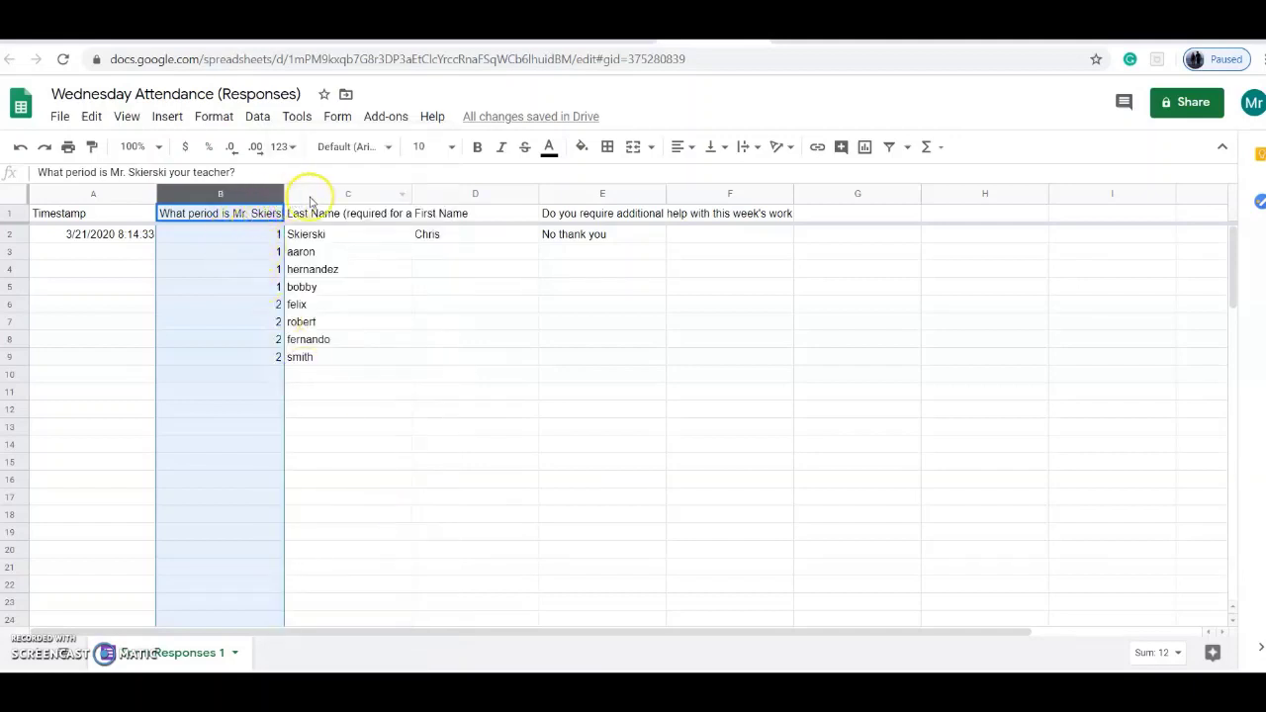
left_click(374, 196)
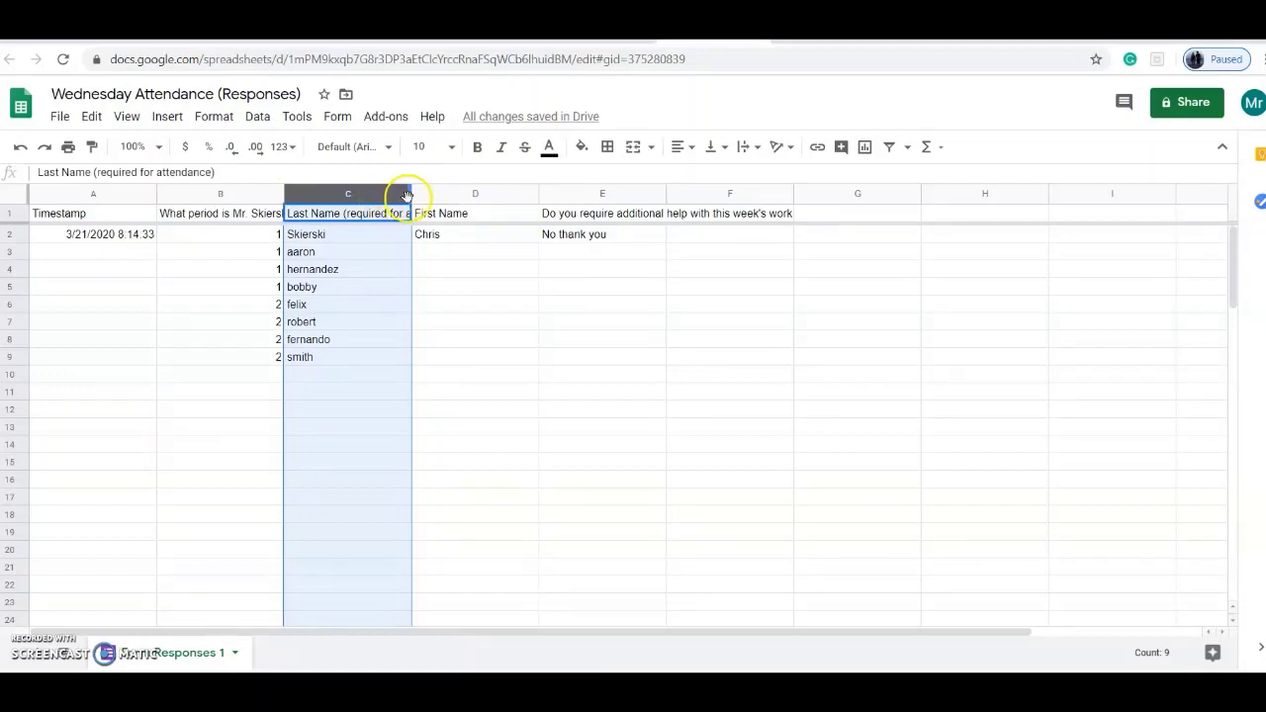
left_click(402, 198)
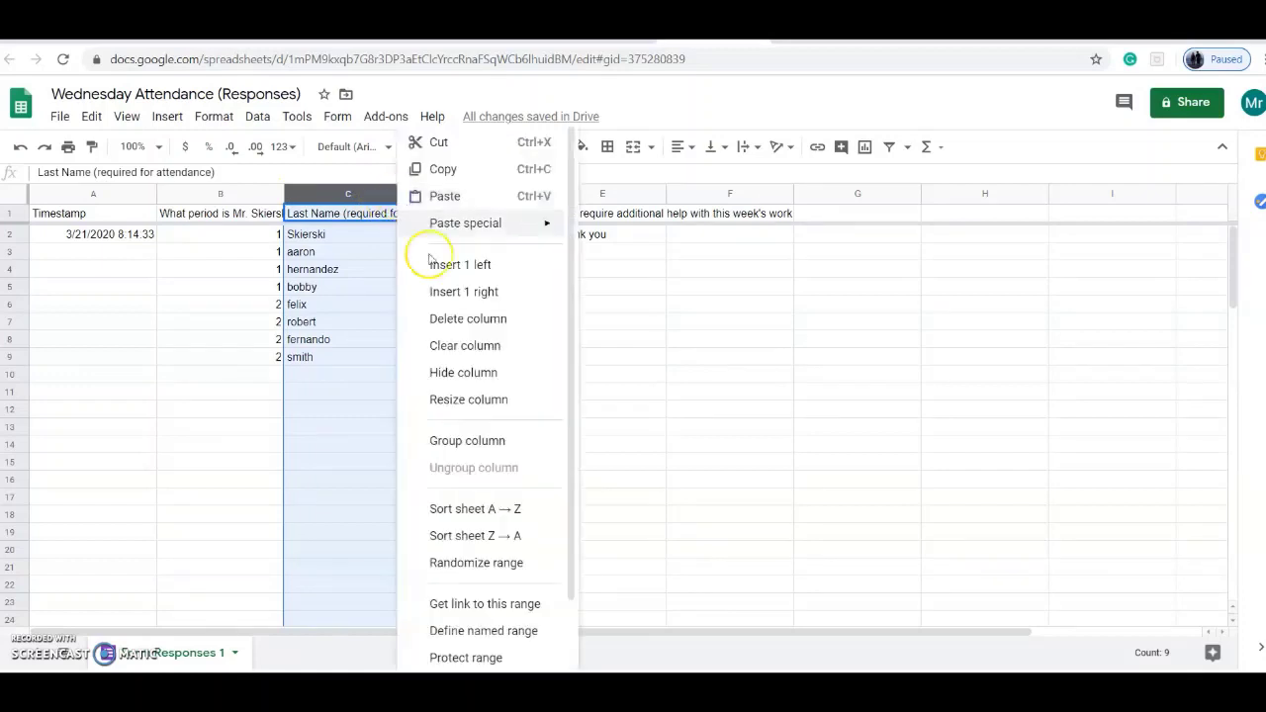
left_click(515, 514)
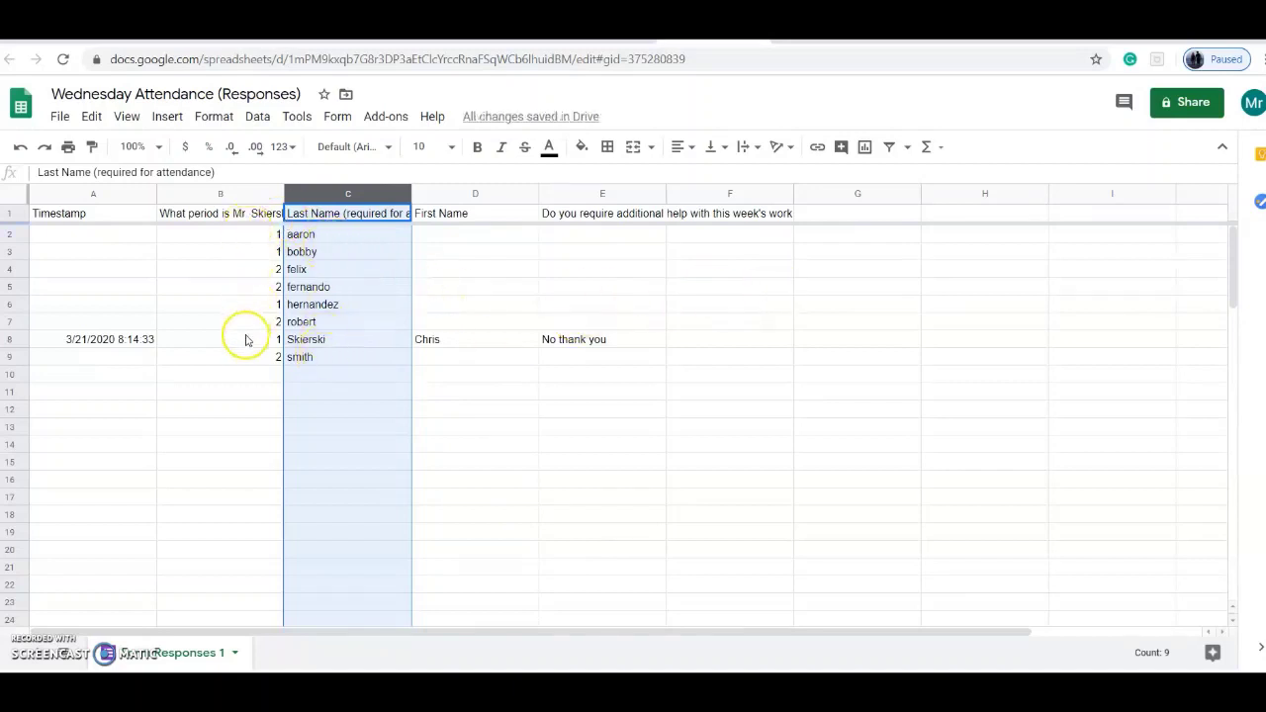
Step: Re-sort the sheet A→Z by period so names stay alphabetical within each period
left_click(236, 194)
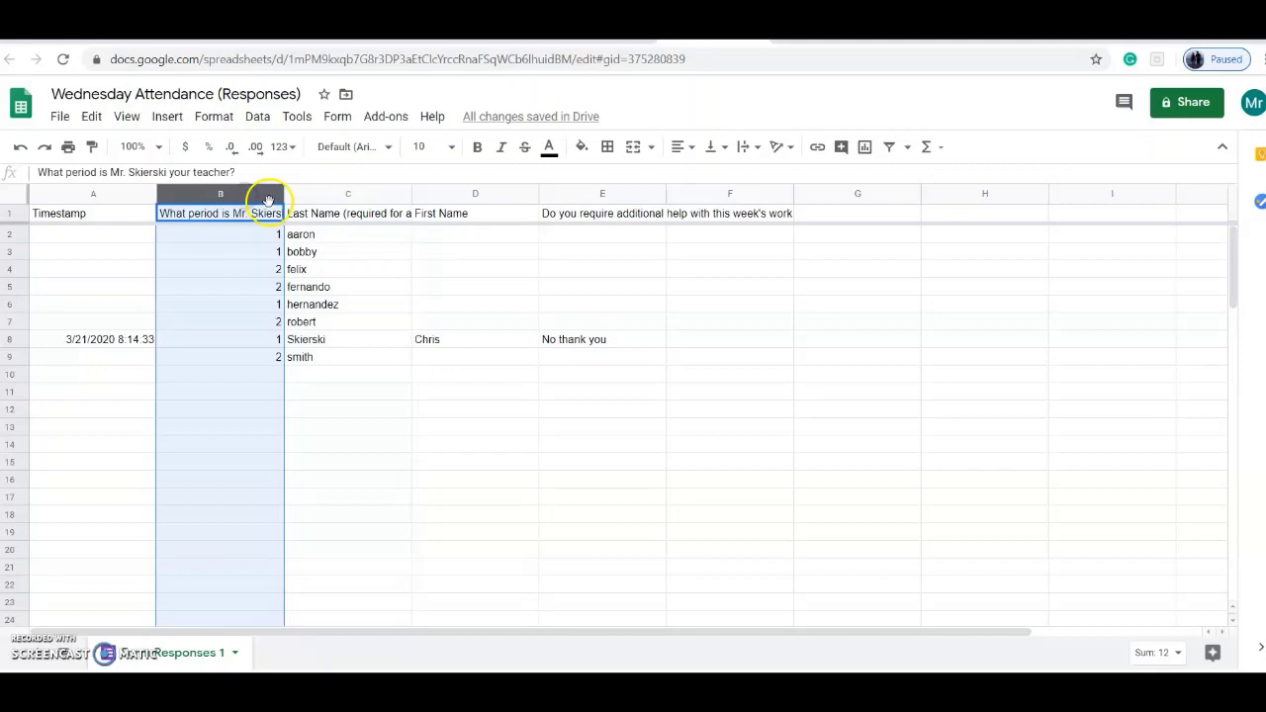
left_click(275, 195)
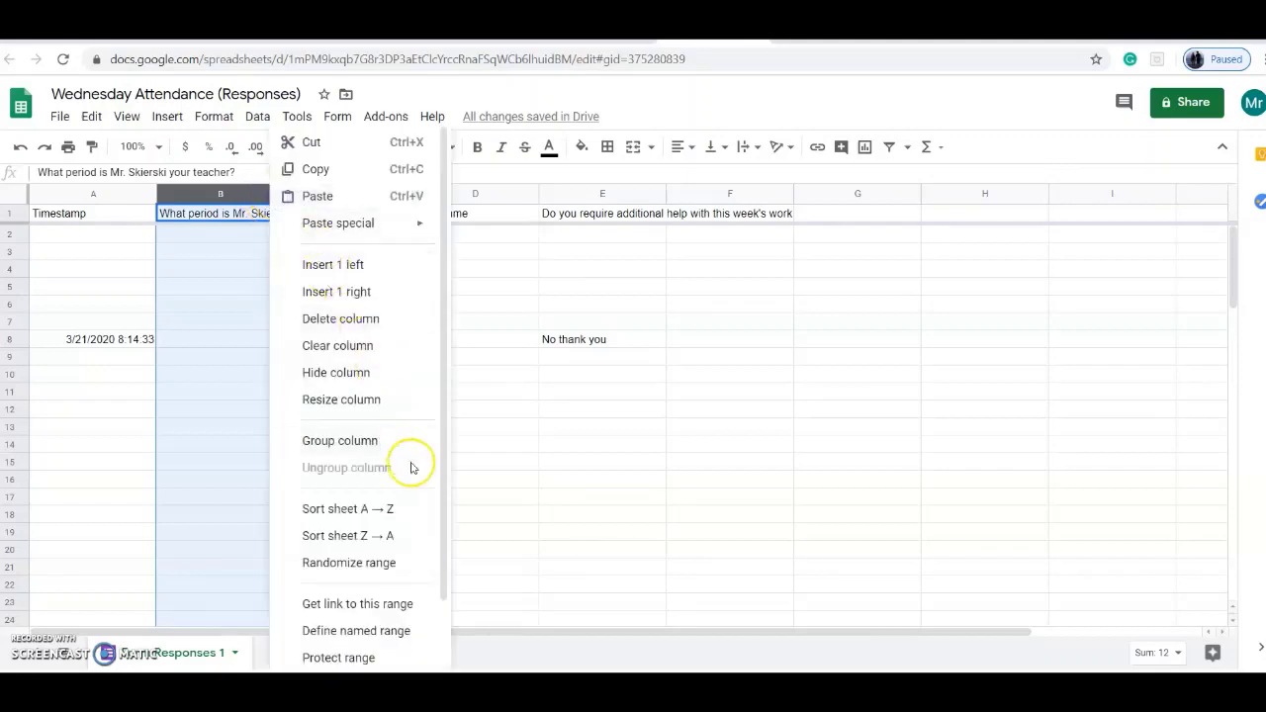
left_click(384, 516)
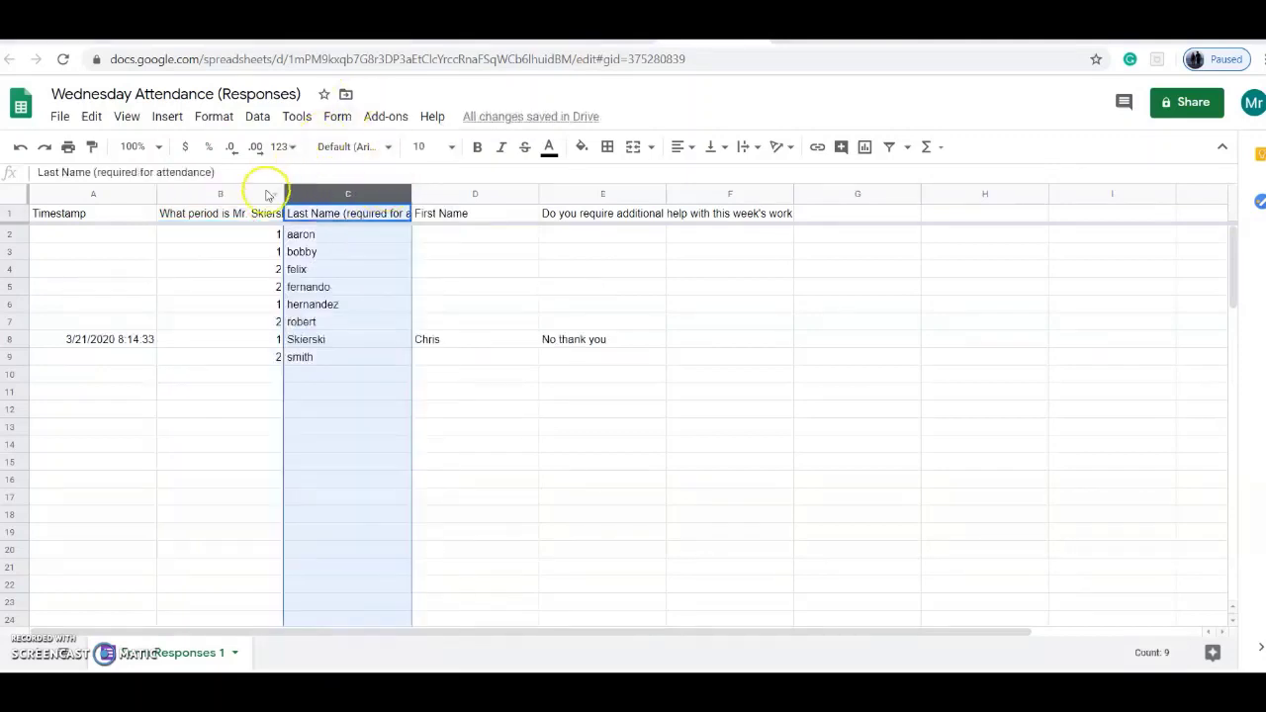
left_click(267, 193)
left_click(274, 192)
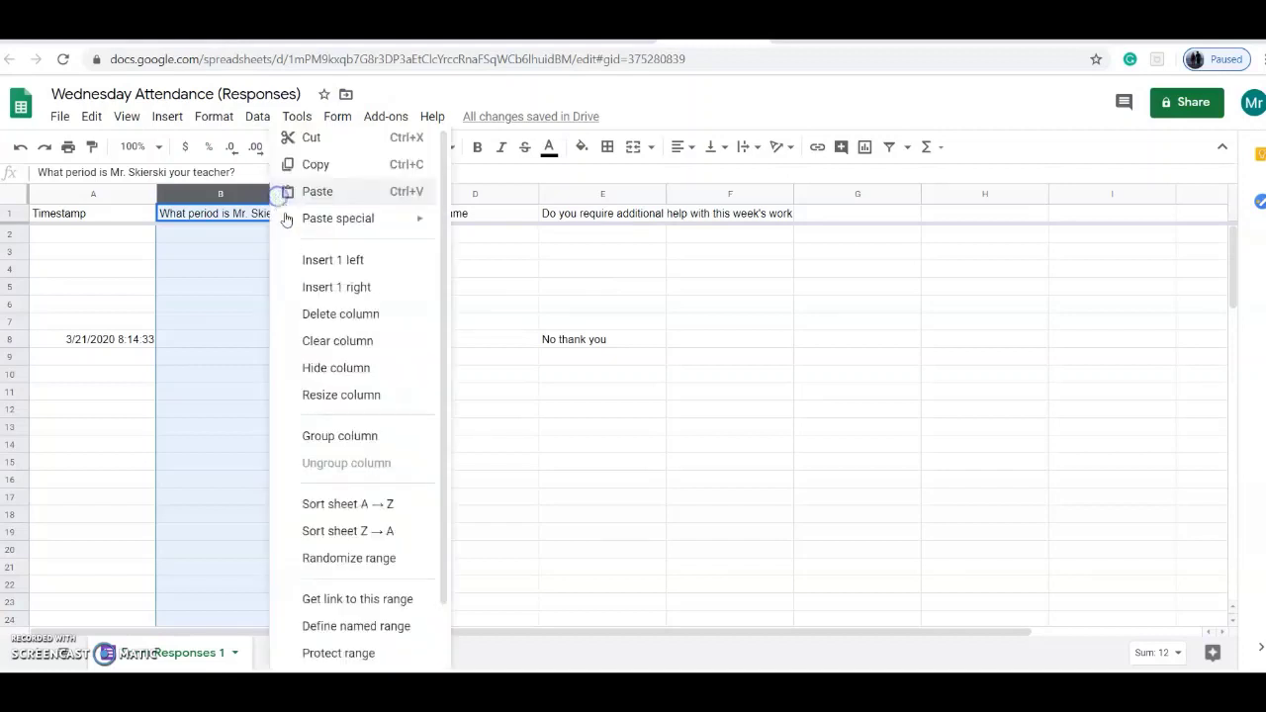
left_click(369, 504)
left_click(315, 235)
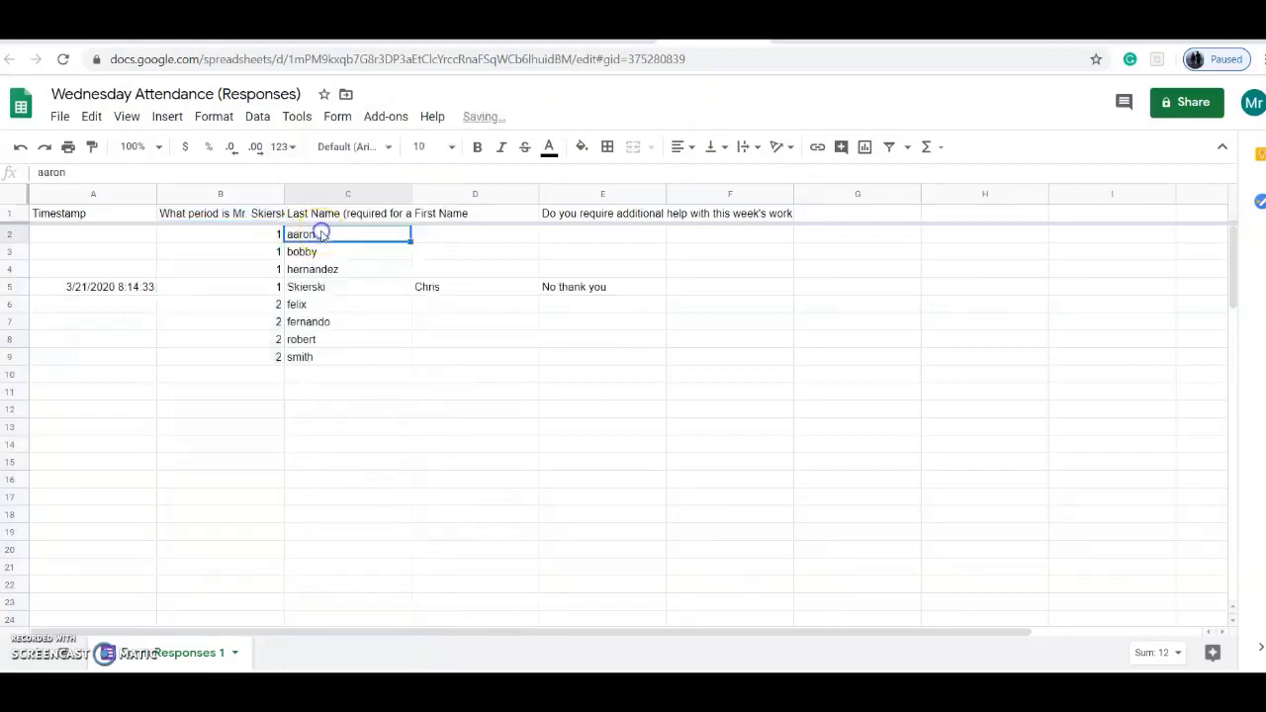
left_click_drag(314, 251, 322, 287)
left_click_drag(315, 234, 330, 288)
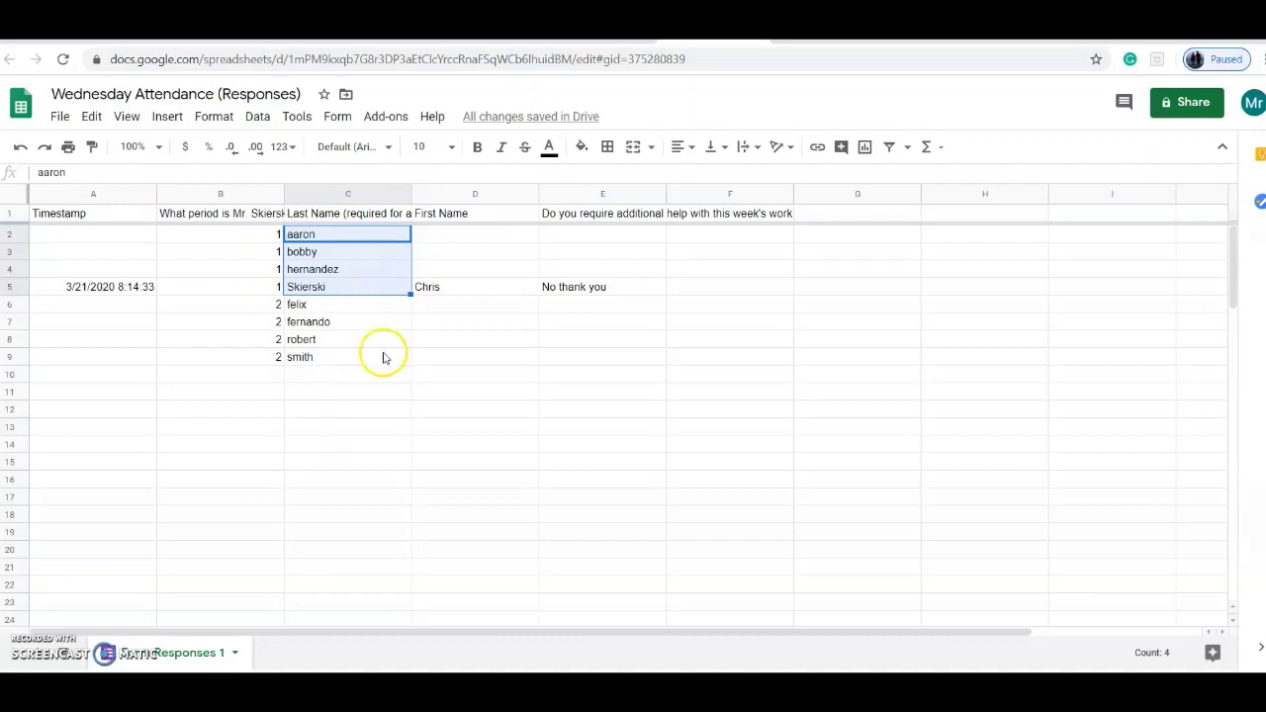
left_click_drag(333, 310, 328, 356)
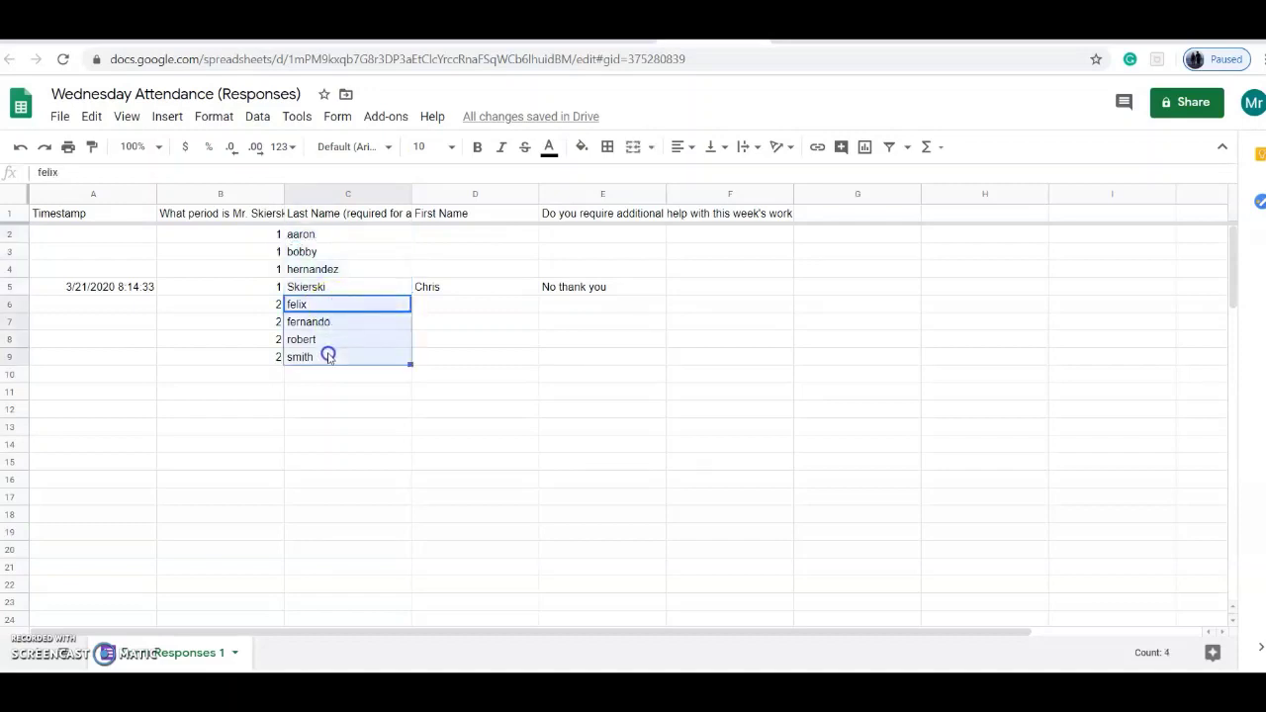